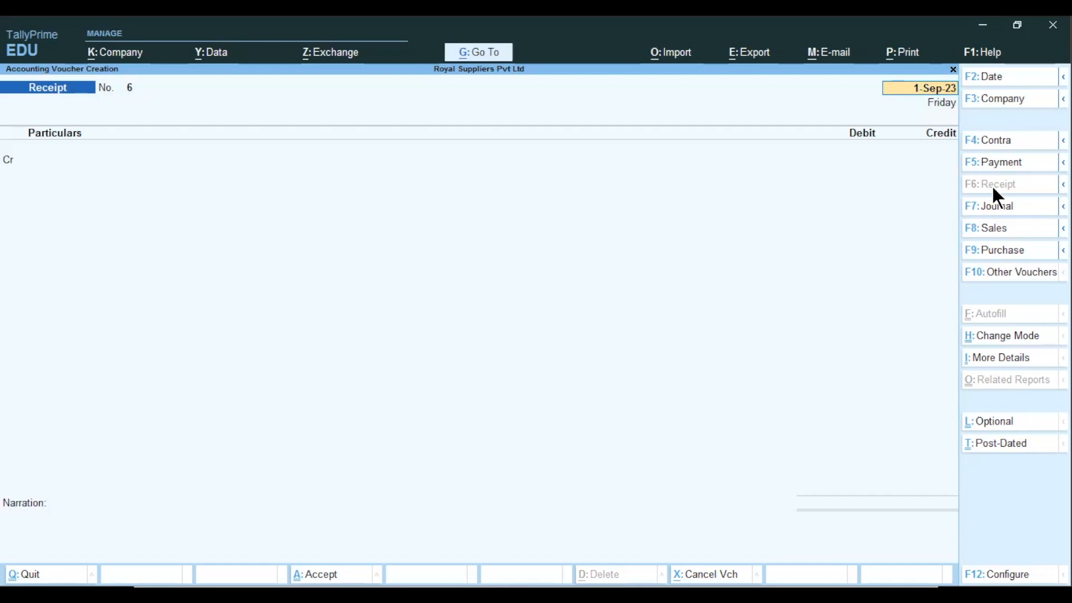
Quit the unsaved receipt voucher and return to the Gateway of Tally
key("ctrl")
key("Escape")
key("y")
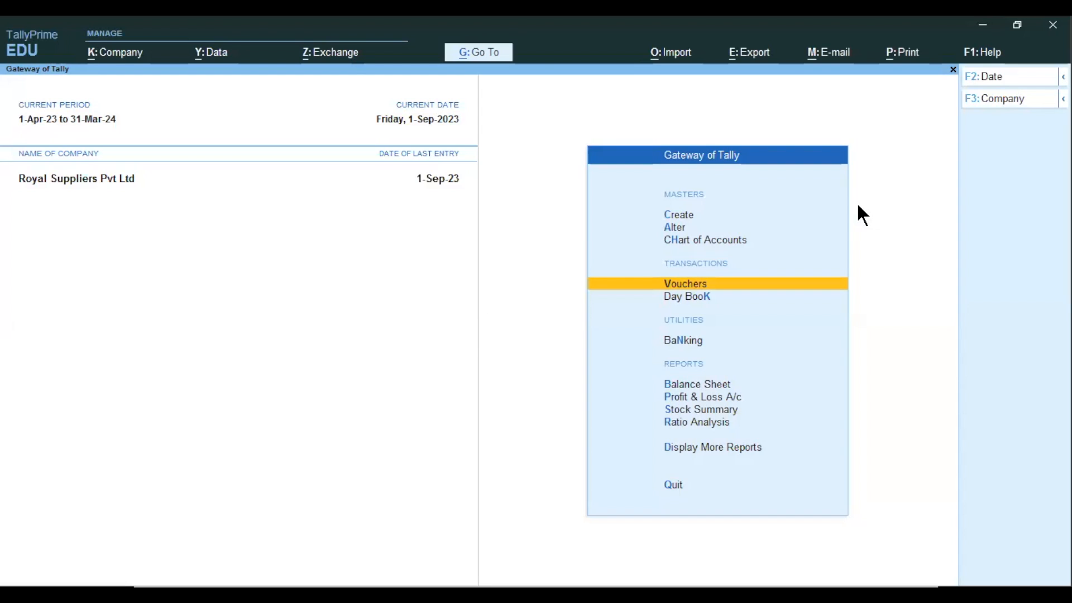
Enable interest calculation in the company features of Royal Suppliers Pvt Ltd and save the features
key("F11")
key("Return")
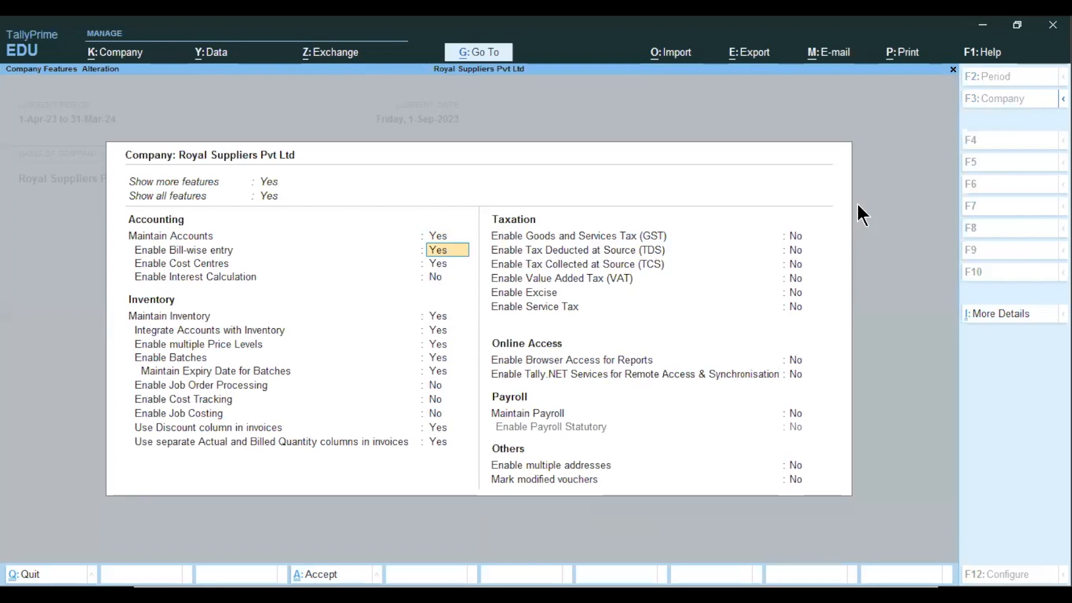
key("Return")
key("Return")
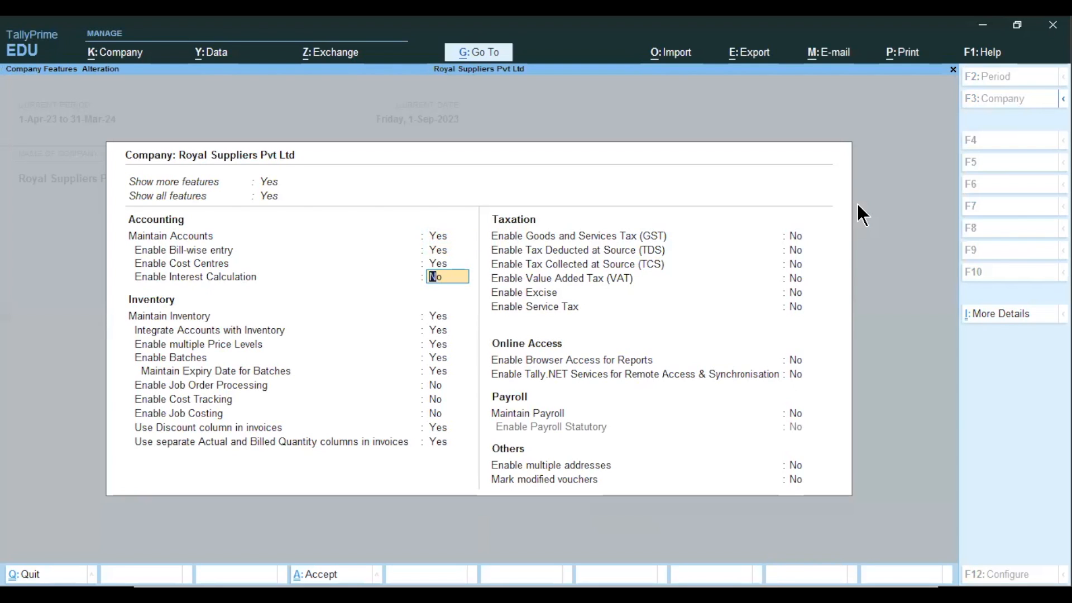
type("y")
key("Return")
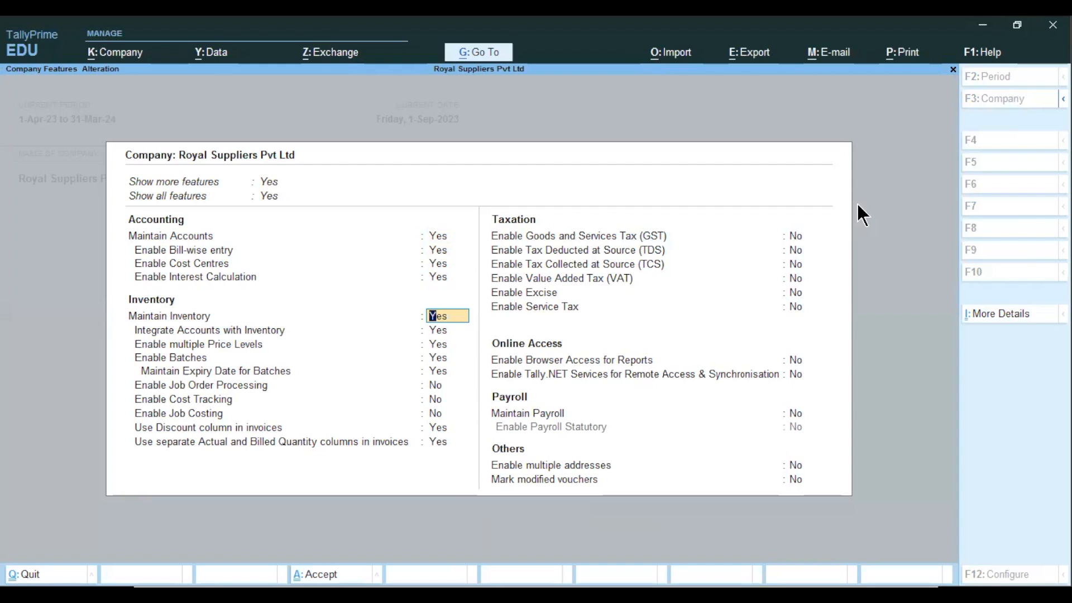
key("ctrl")
key("ctrl+a")
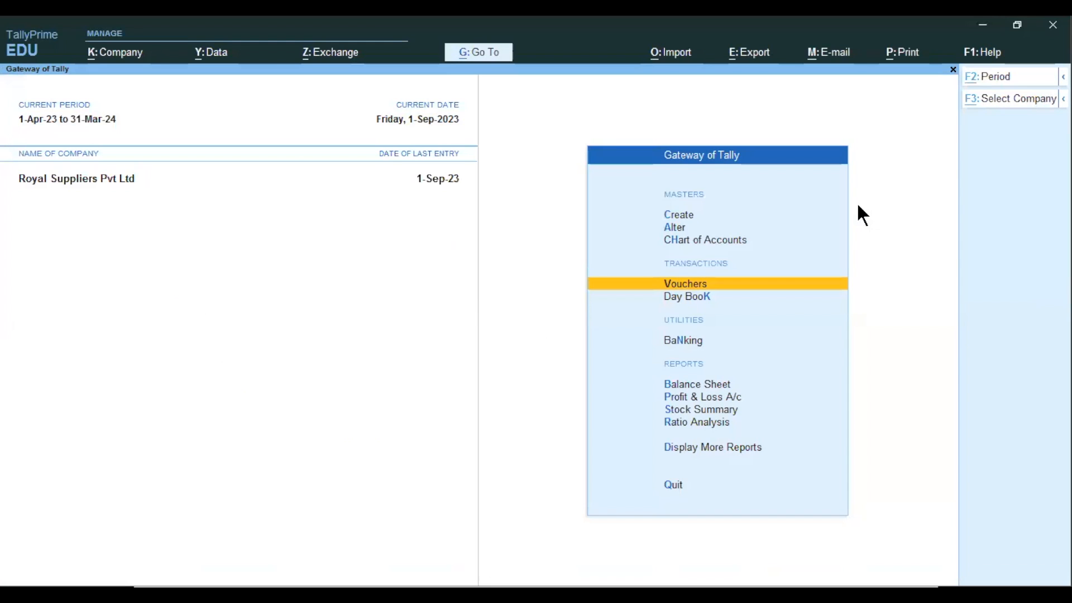
key("alt+Tab")
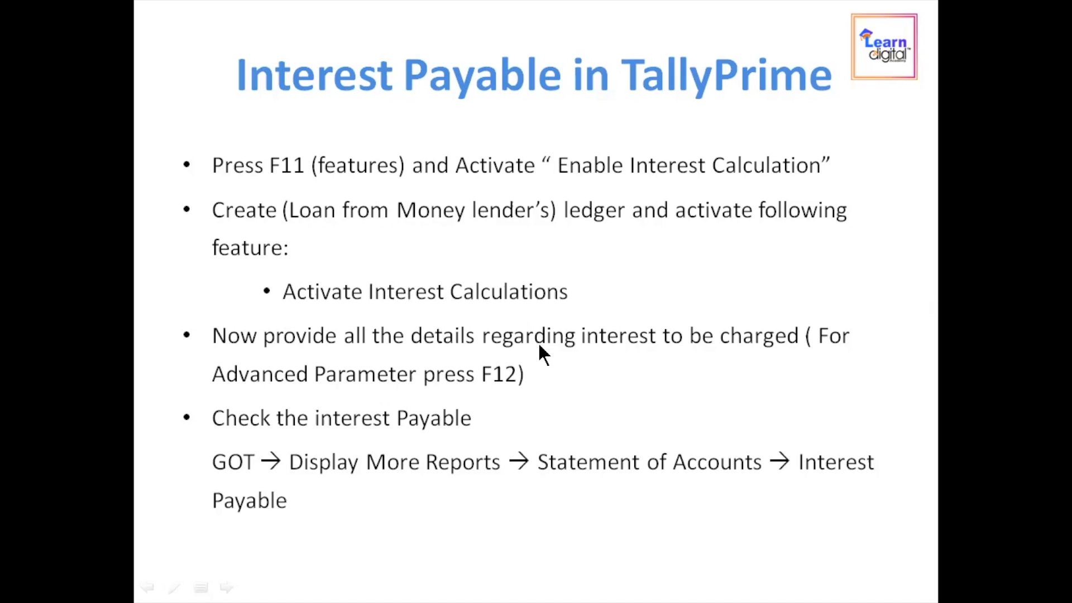
key("alt+Tab")
Try to create a ledger named Loan From Bajaj Finance, and discard the entry
key("Up")
key("Up")
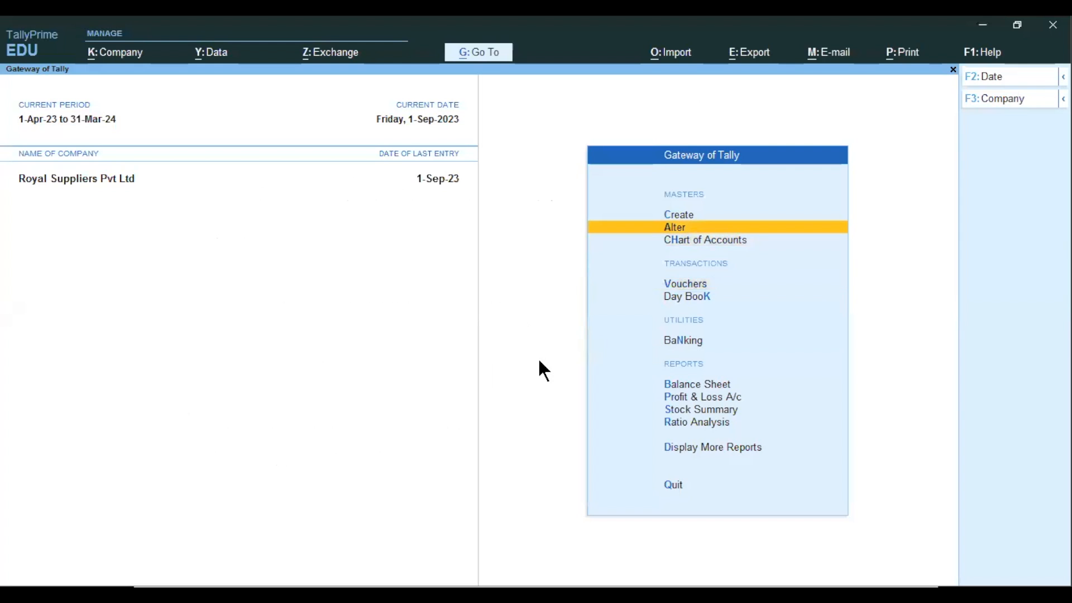
key("Up")
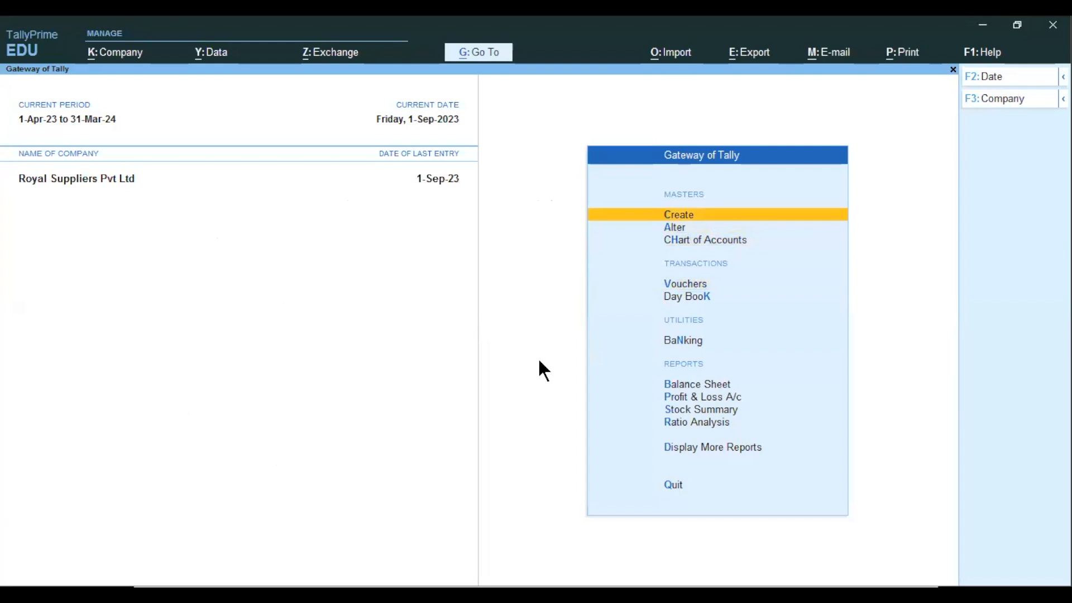
key("Return")
key("Down")
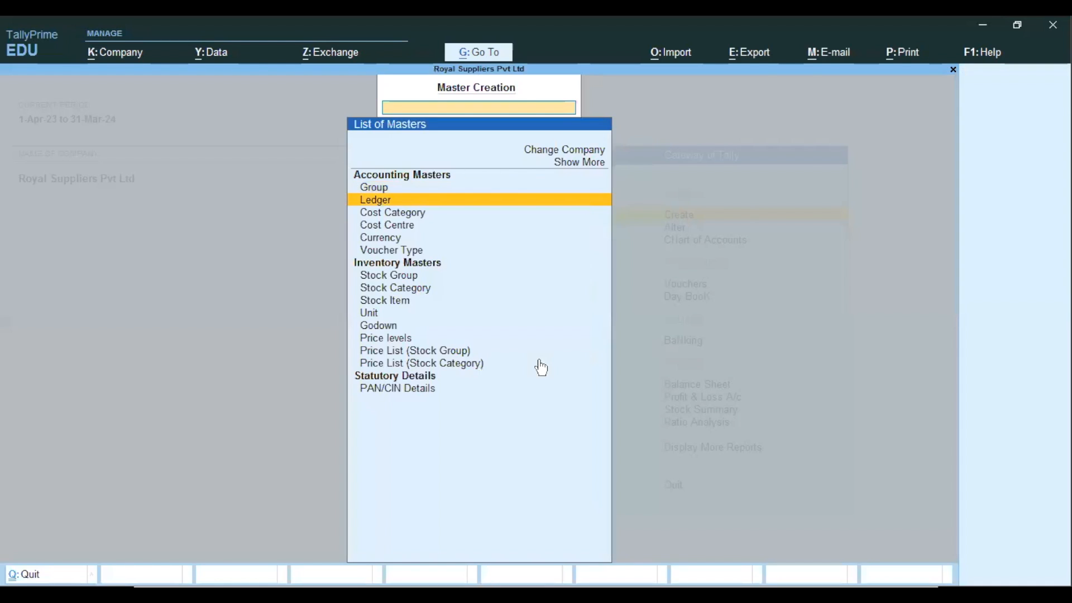
key("Return")
type("Loan")
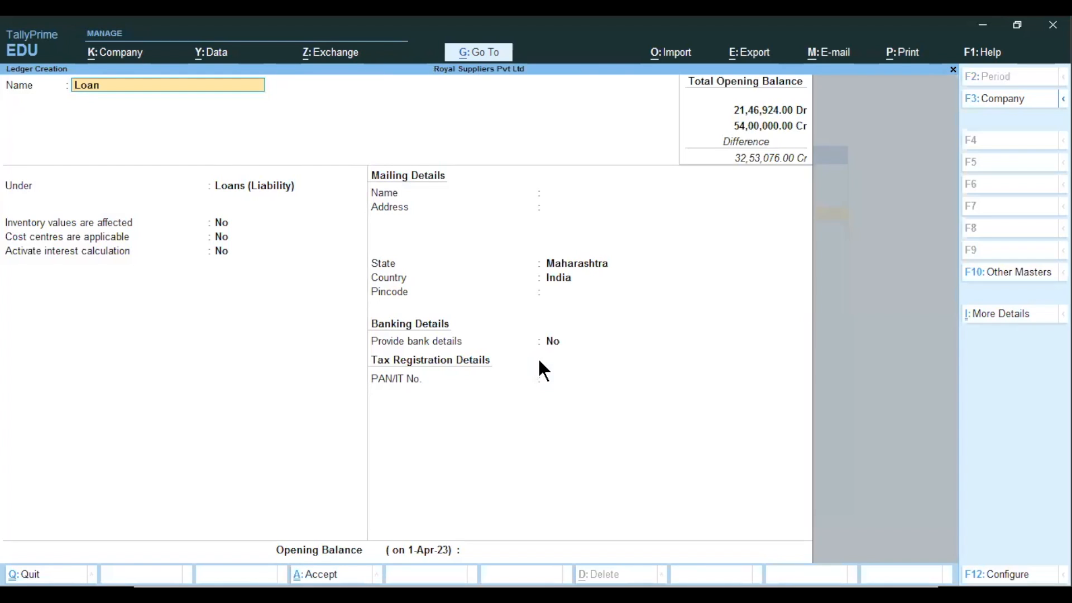
type(" From Baja")
key("Return")
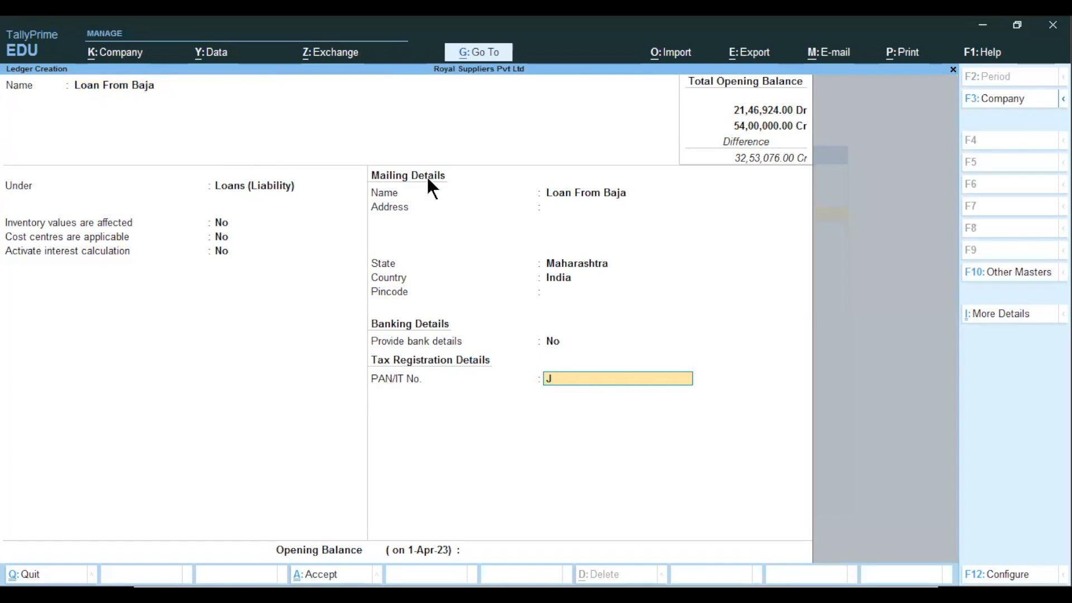
left_click(177, 84)
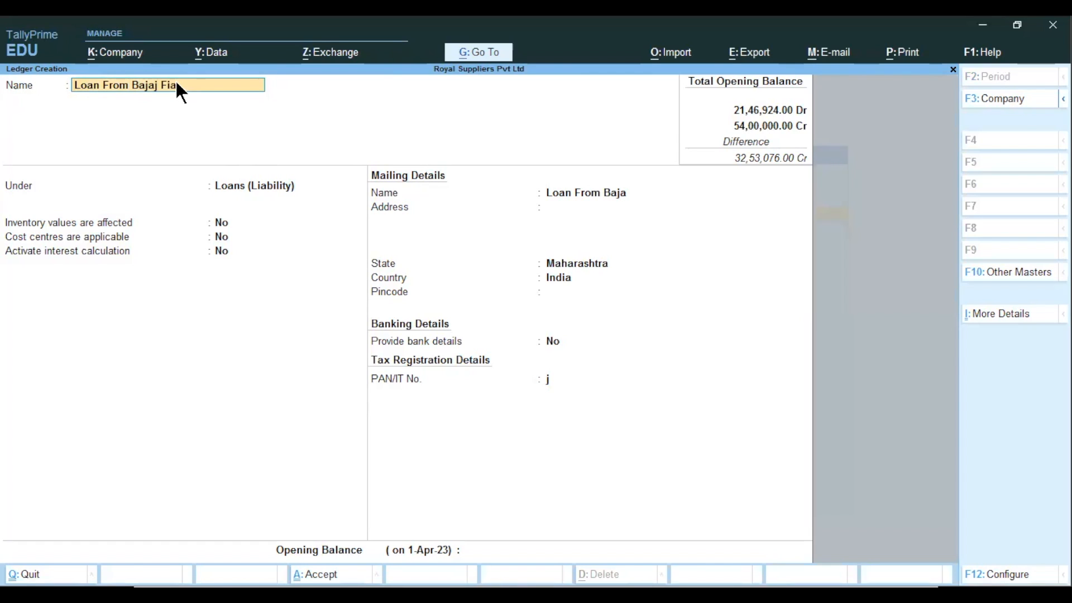
type("j Finance")
key("Return")
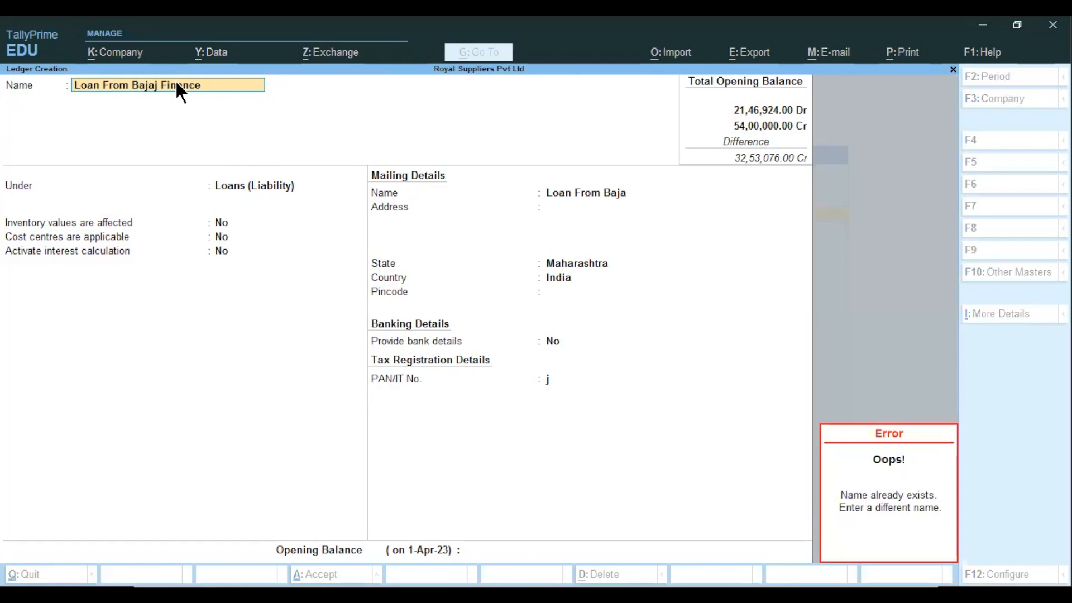
key("Escape")
key("Escape")
key("Escape")
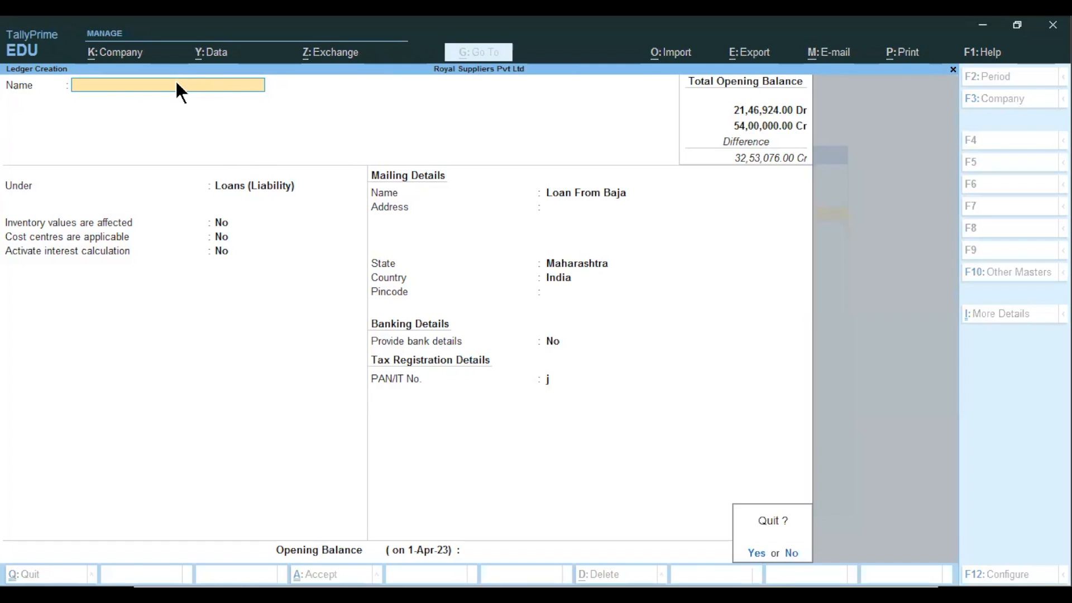
key("y")
key("Escape")
Delete the existing Loan From Bajaj Finance ledger and return to the Gateway of Tally
key("Return")
type("Loa")
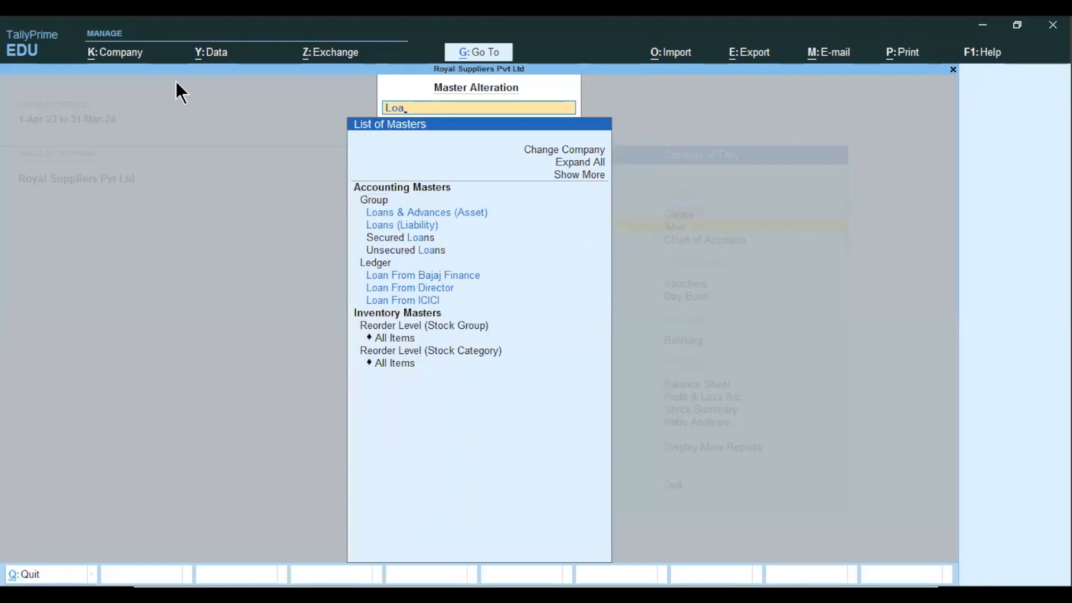
key("BackSpace")
key("BackSpace")
key("BackSpace")
key("Down")
key("Return")
type("Loan")
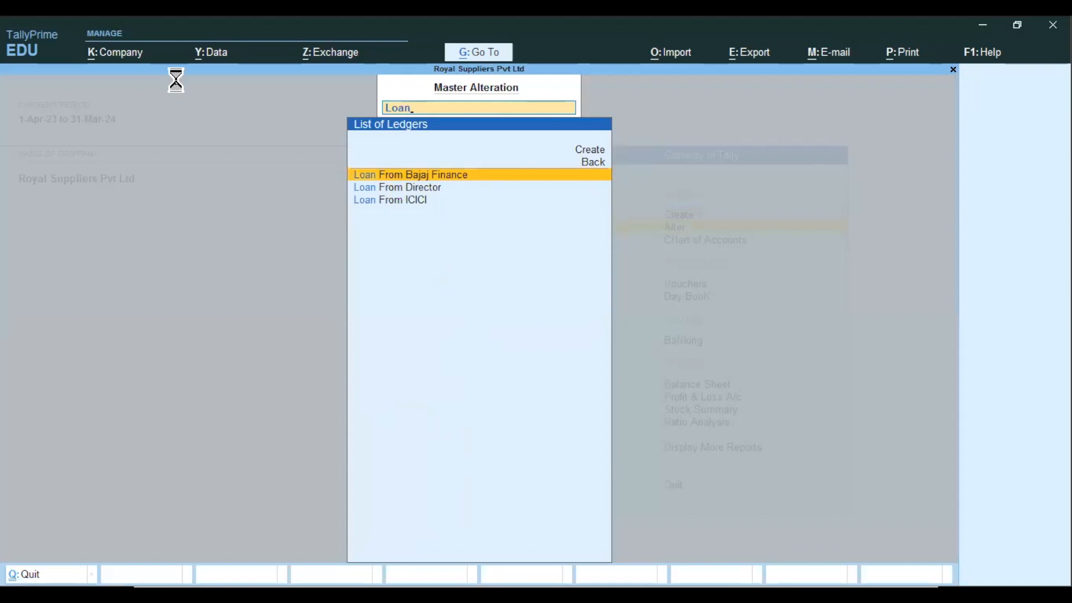
key("Return")
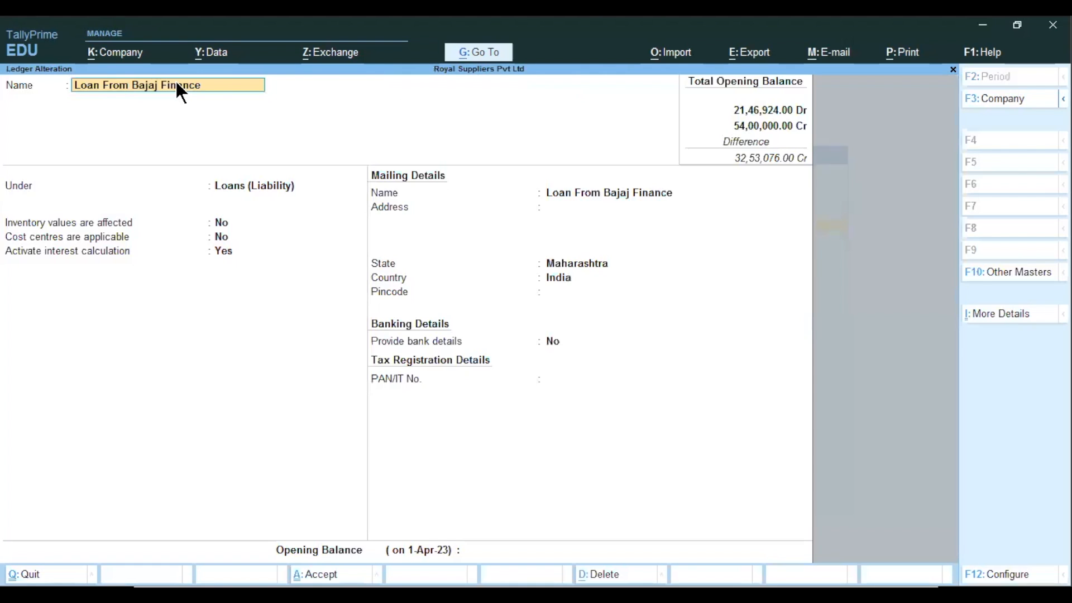
key("alt+d")
key("y")
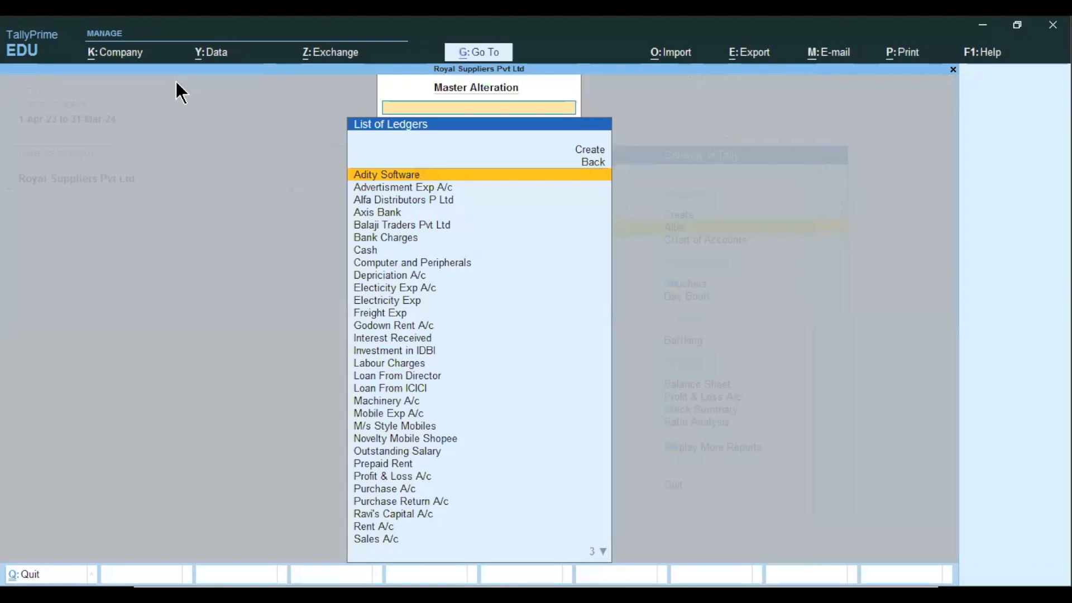
key("Escape")
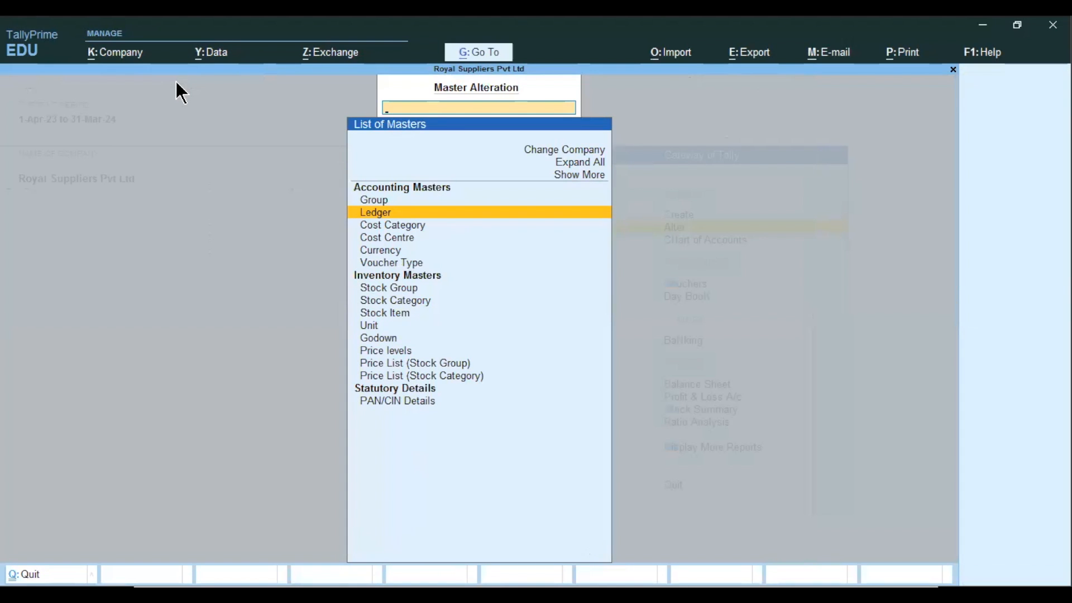
key("Escape")
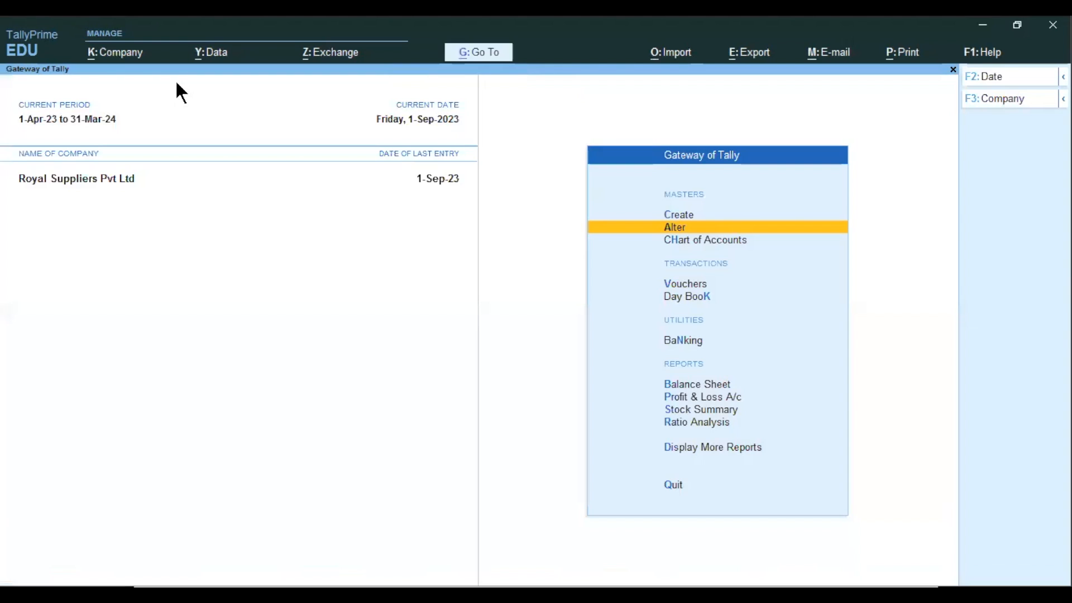
Start a new ledger named Loan From Bajaj Finance
key("Up")
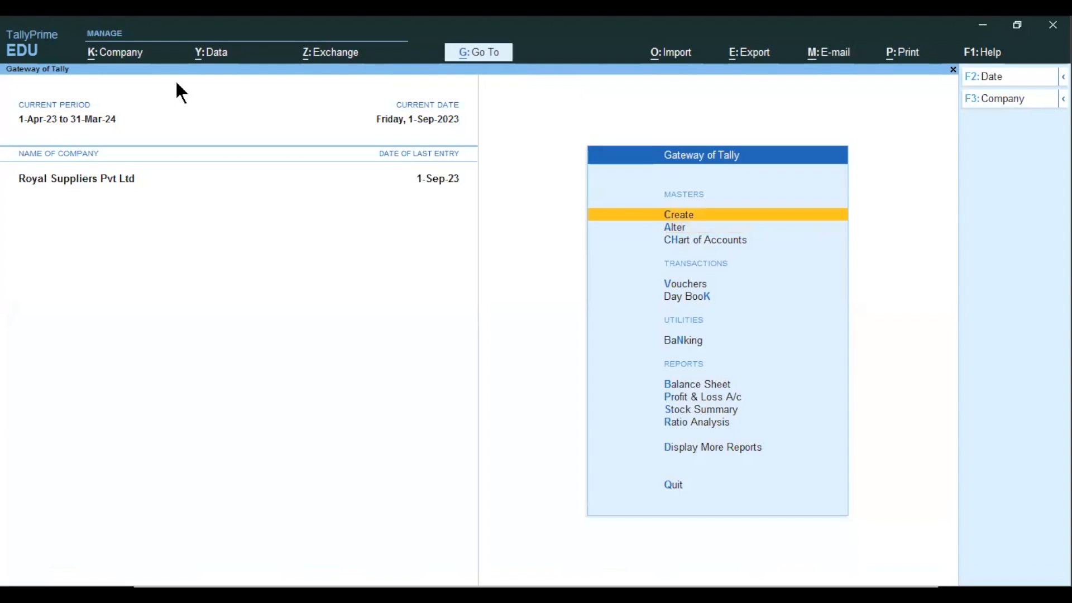
key("Return")
key("Down")
key("Return")
type("Loan From b")
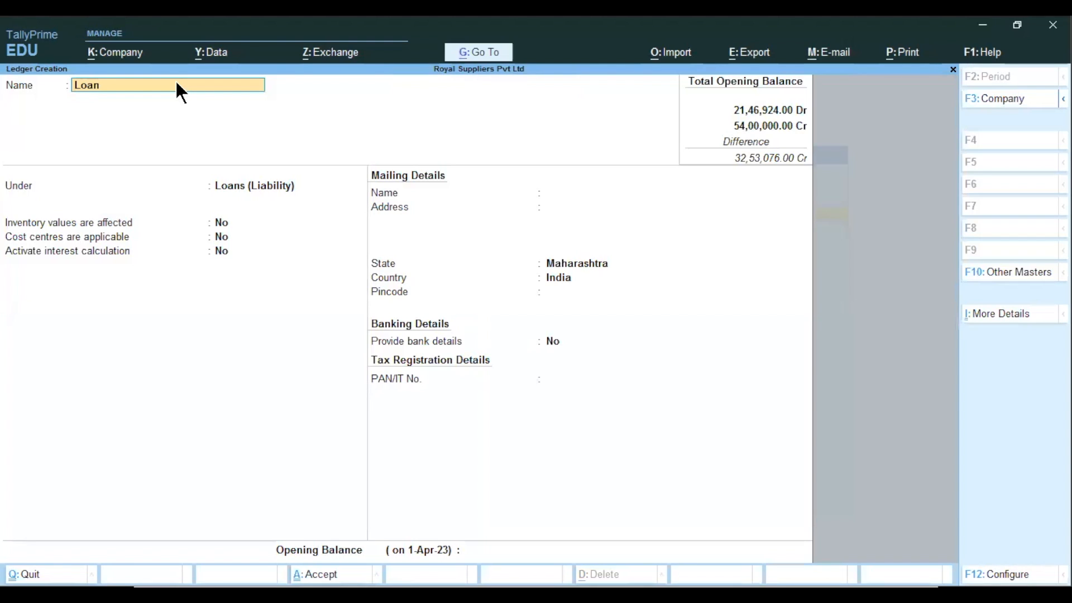
key("BackSpace")
type("Bajaj finance")
key("Return")
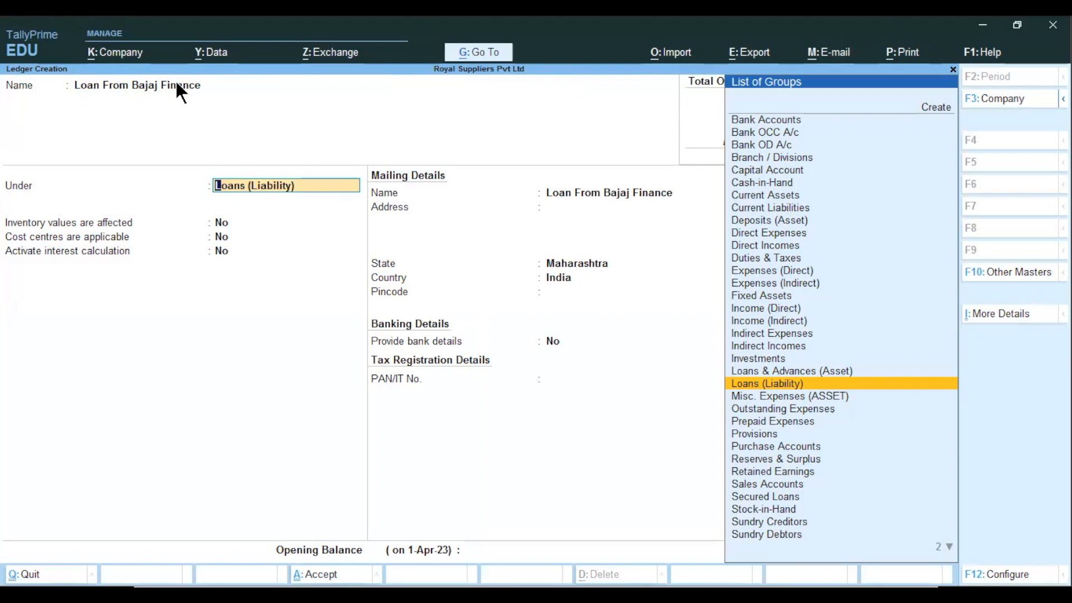
Keep the ledger under Loans (Liability), without inventory values or cost centres, and activate its interest calculation
key("Return")
key("Return")
key("Return")
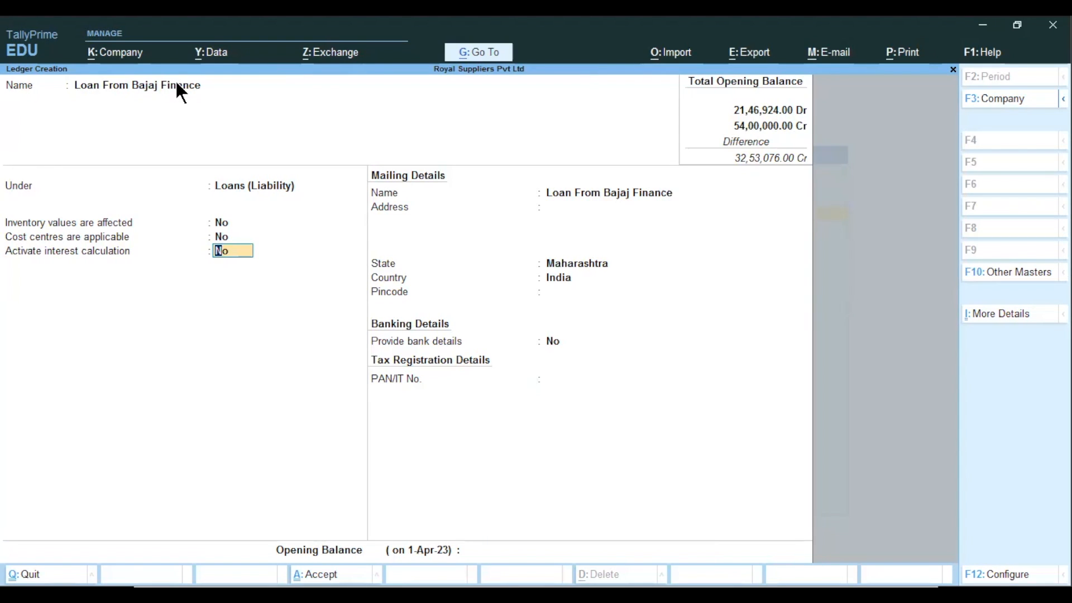
type("y")
key("Return")
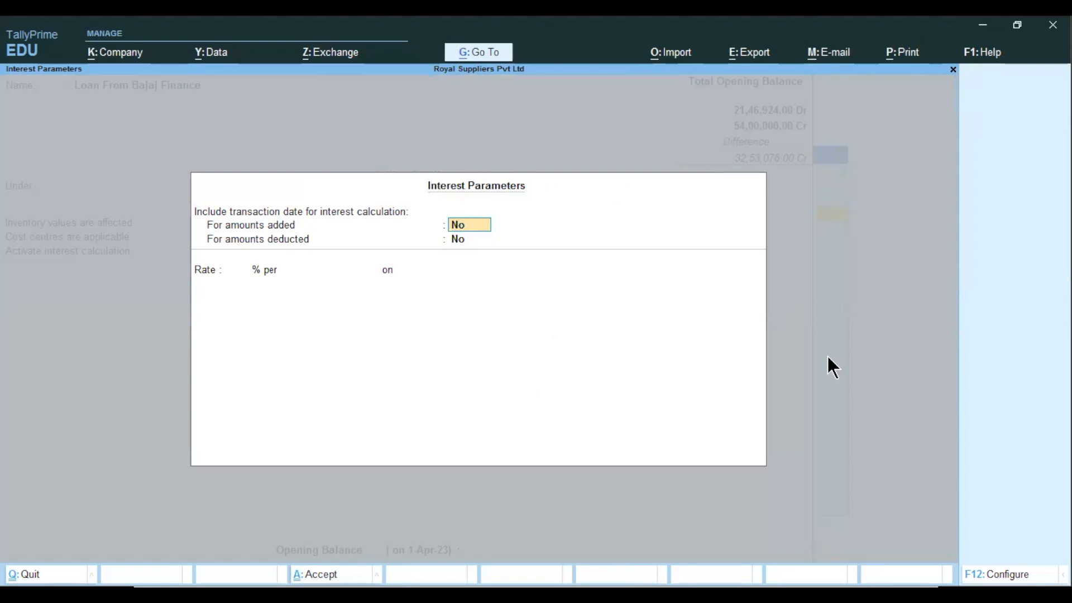
Switch the use of advanced interest parameters off and back on in the configuration
left_click(1003, 575)
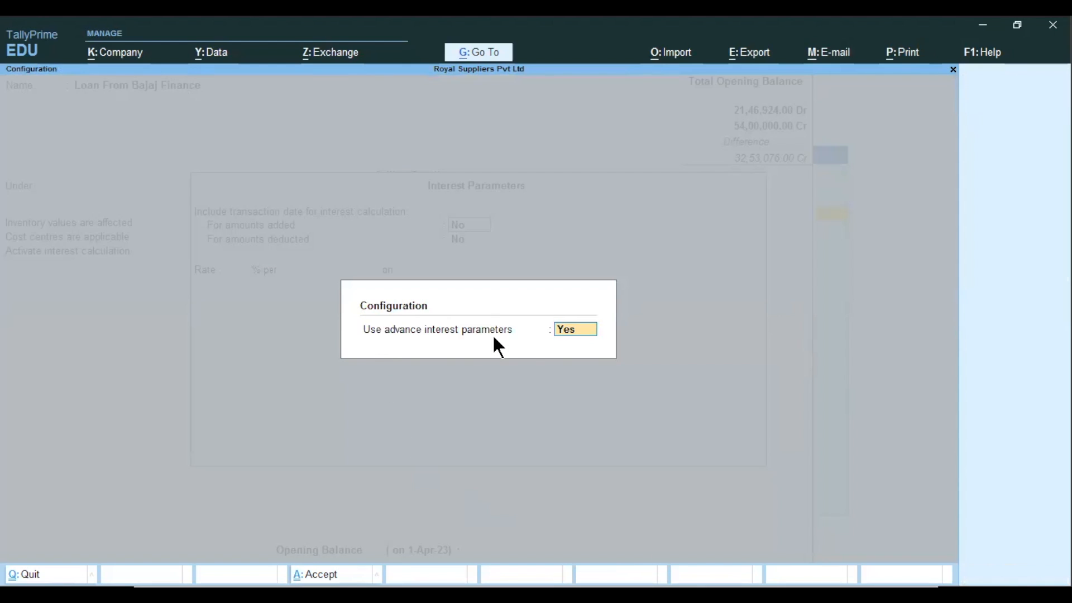
type("n")
key("Return")
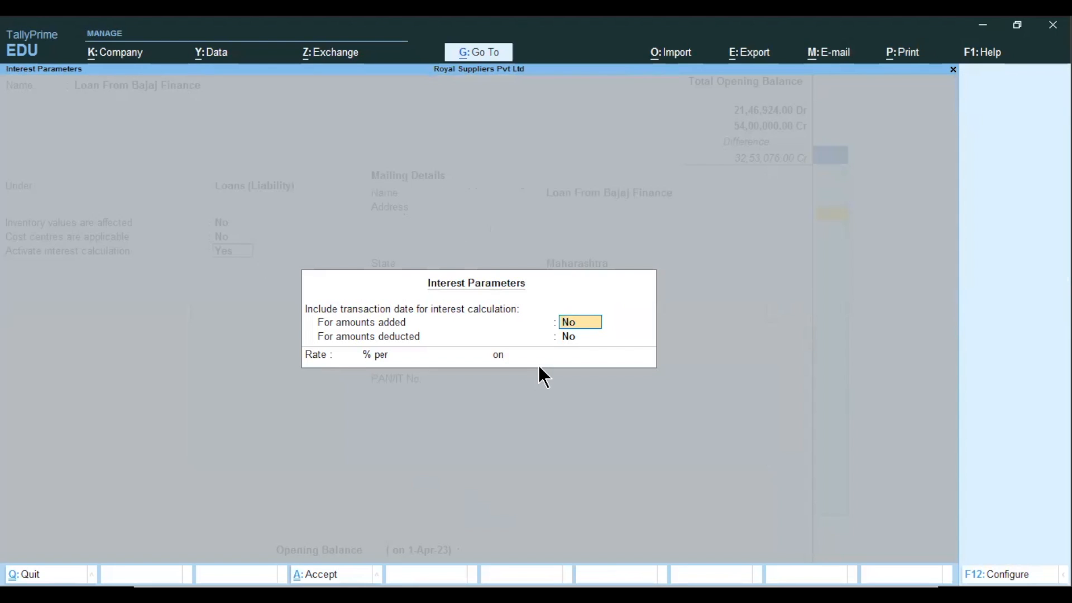
key("F12")
type("y")
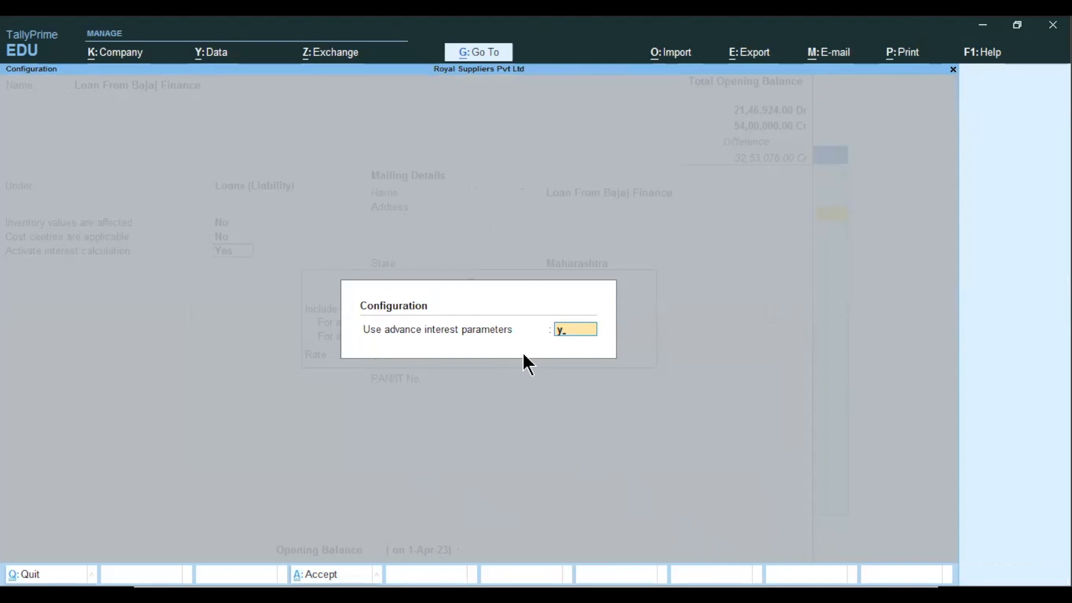
key("Return")
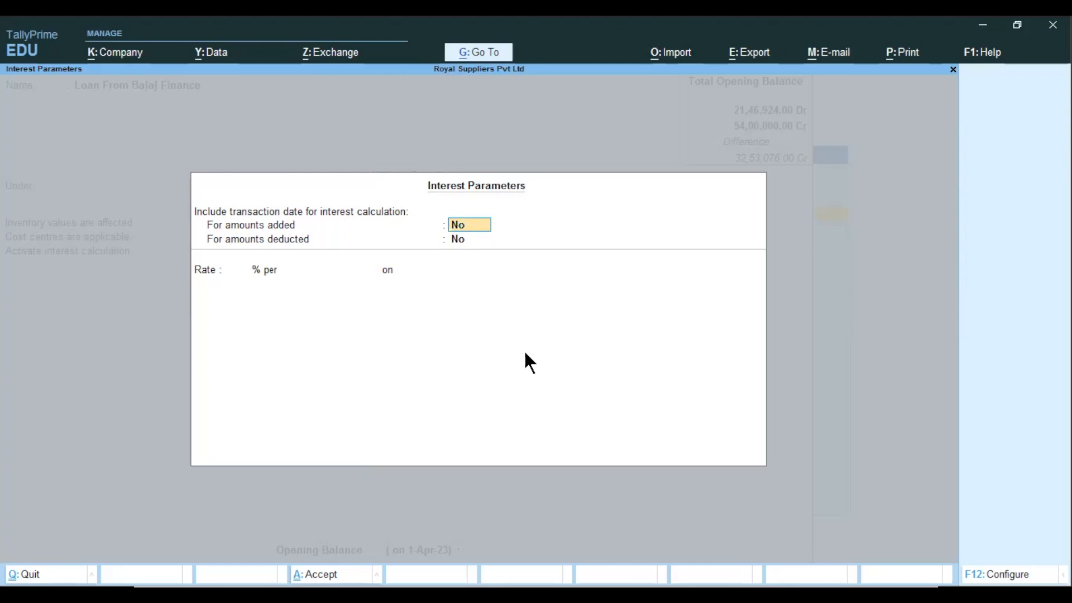
Leave the transaction date excluded for added and deducted amounts and set the interest rate to 10%
key("Return")
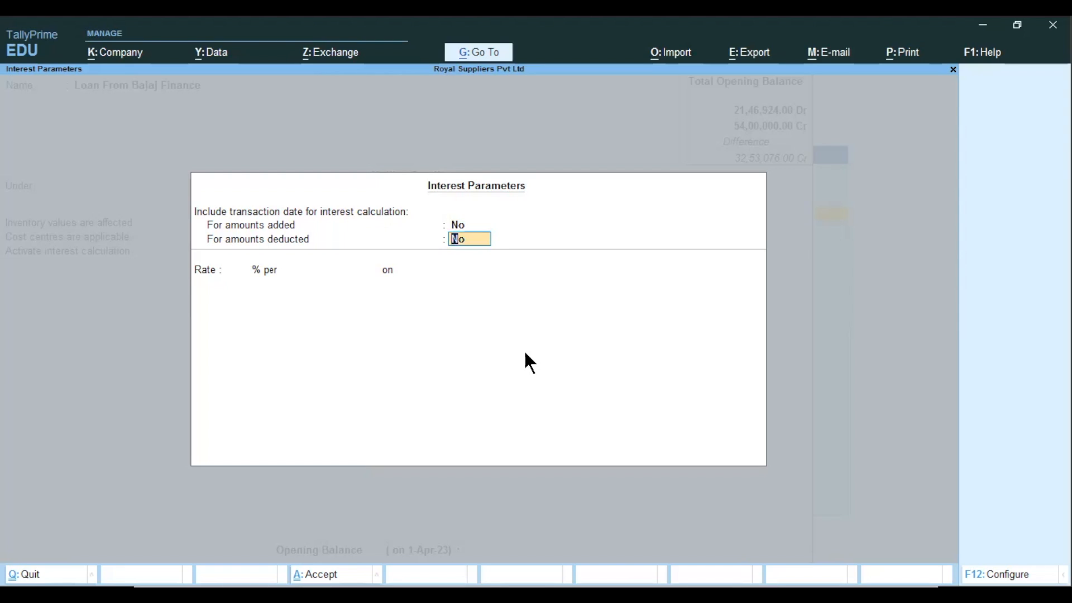
key("Return")
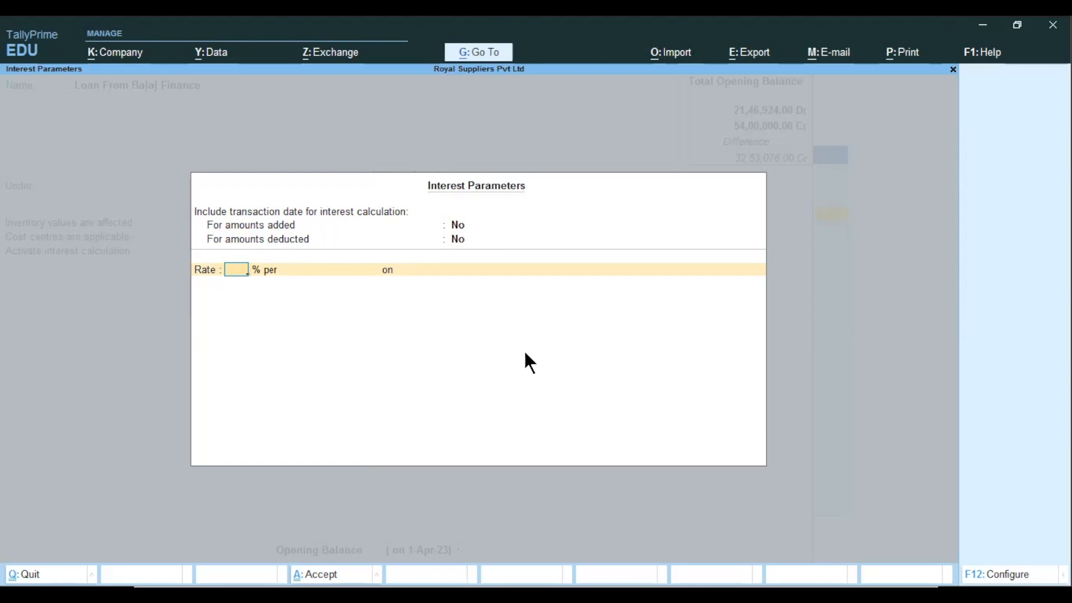
type("10")
key("Return")
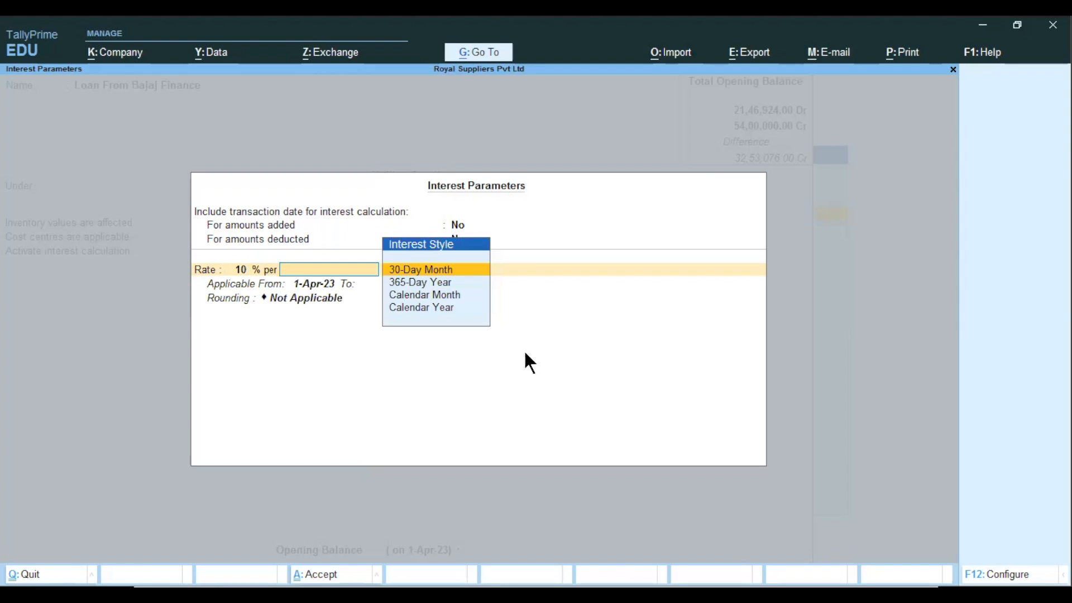
Compare the available interest styles and set the 10% rate to be charged per Calendar Year
key("Down")
key("Down")
key("Down")
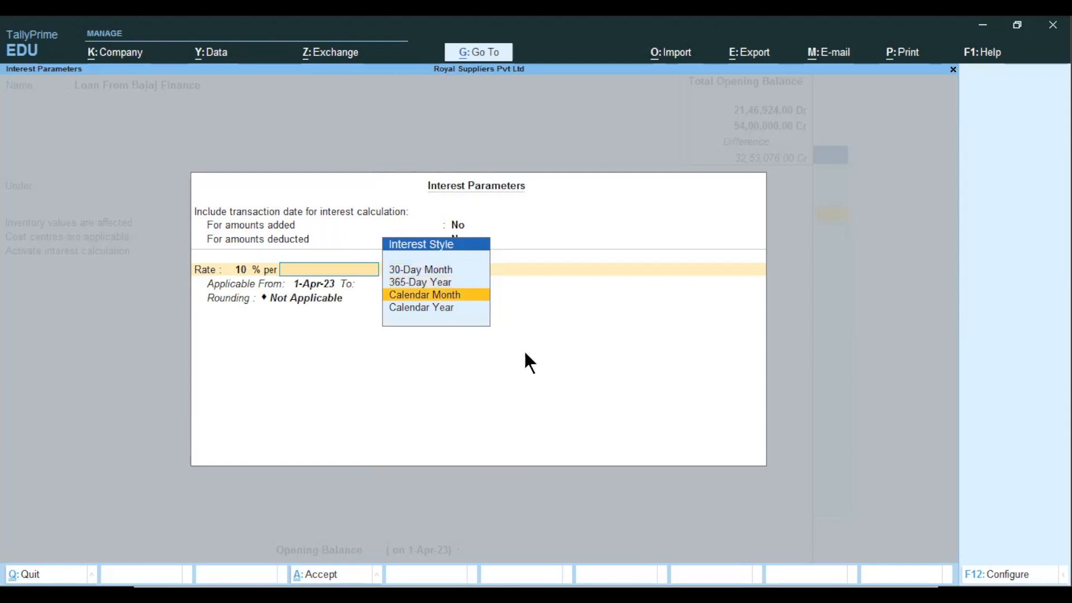
key("Up")
key("Up")
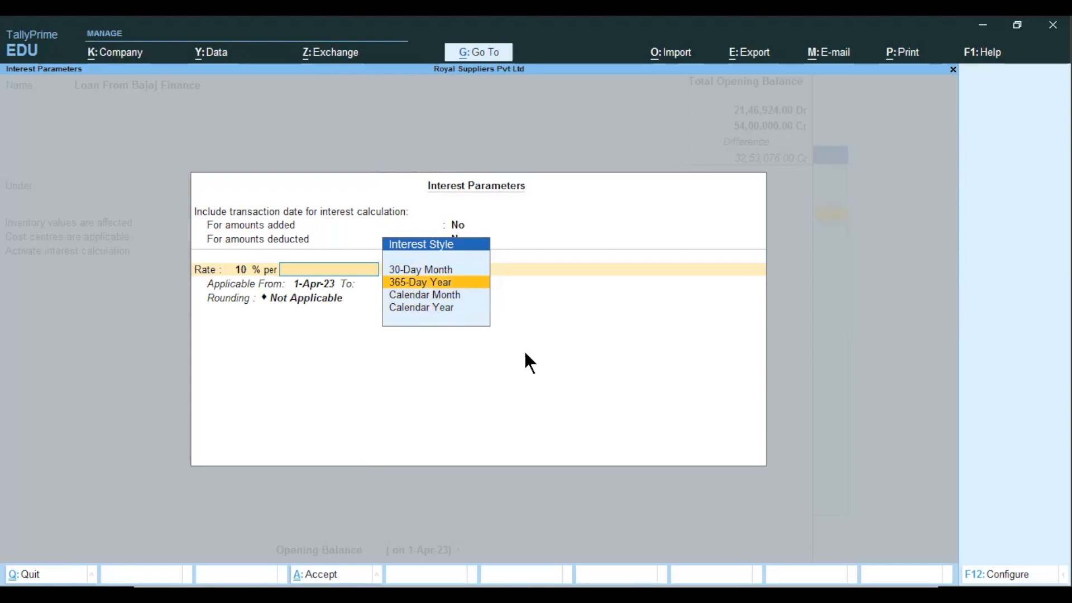
key("Down")
key("Up")
key("Down")
key("Down")
key("Up")
key("Up")
key("Up")
key("Down")
key("Down")
key("Down")
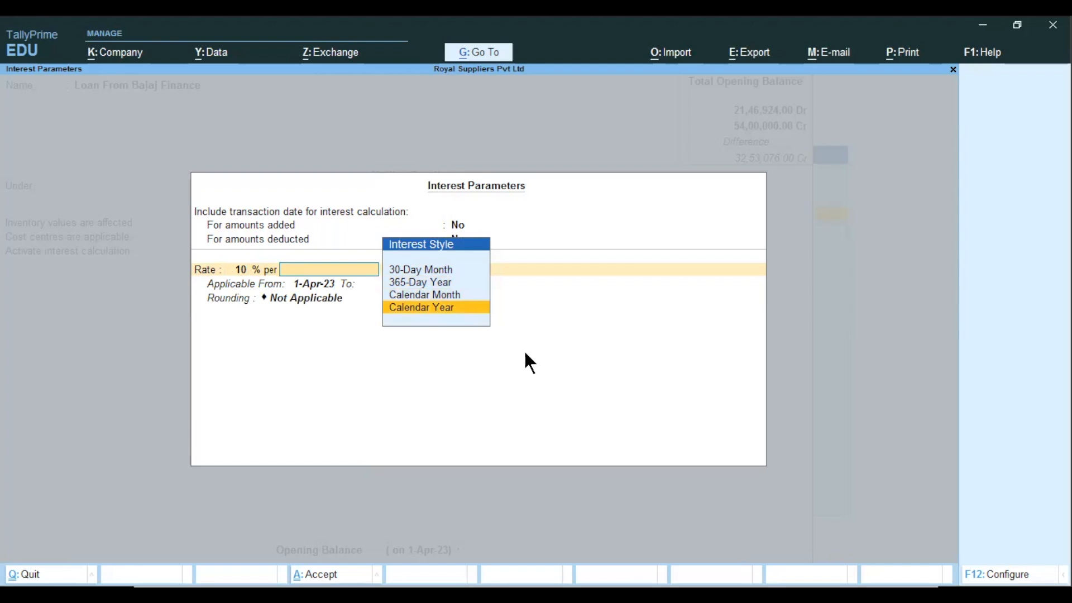
key("Up")
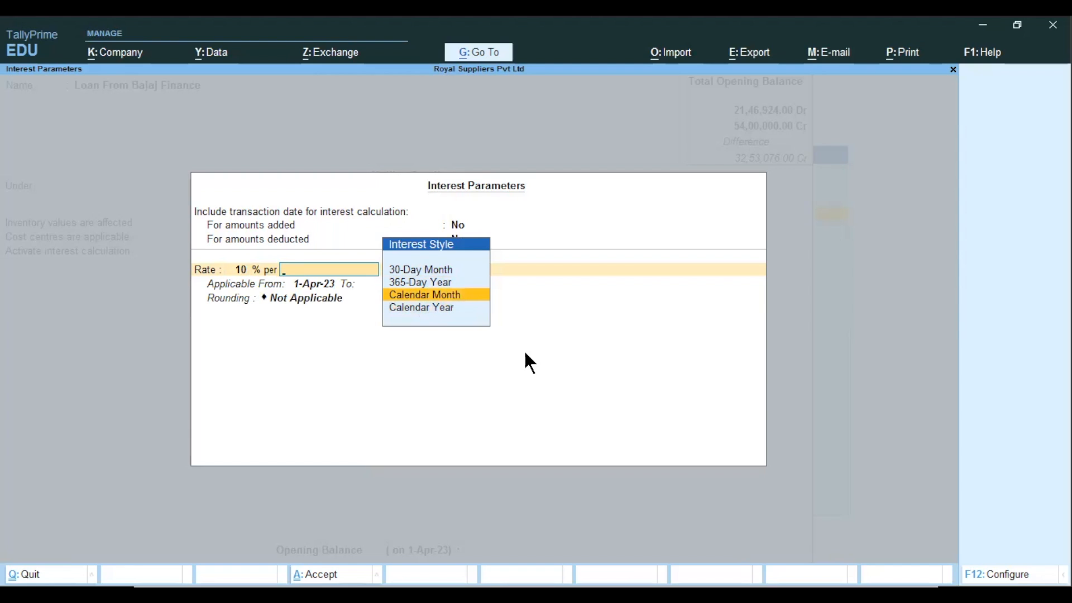
key("Down")
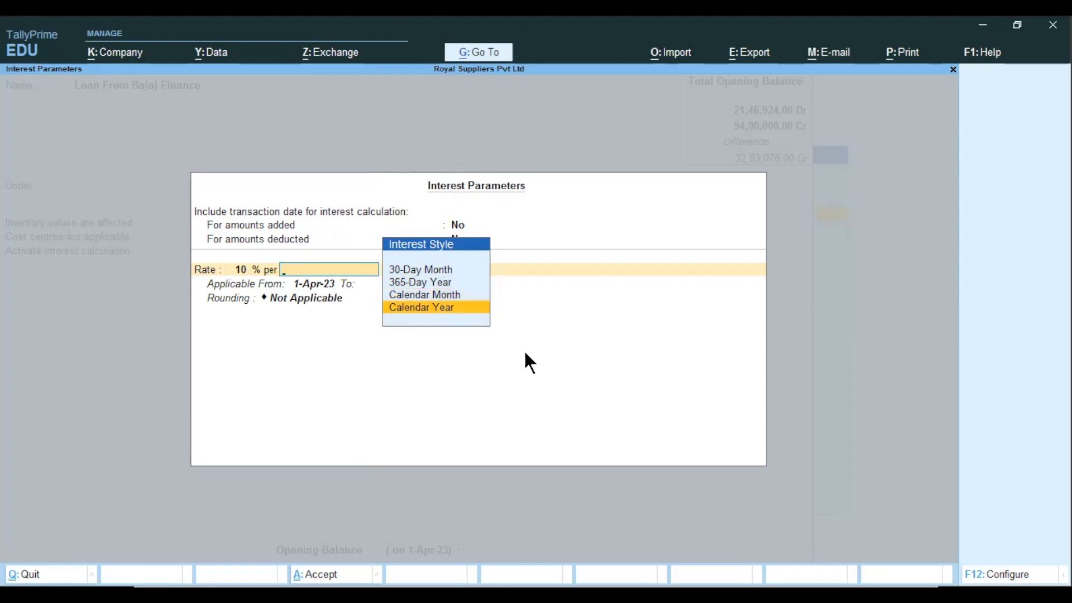
key("Return")
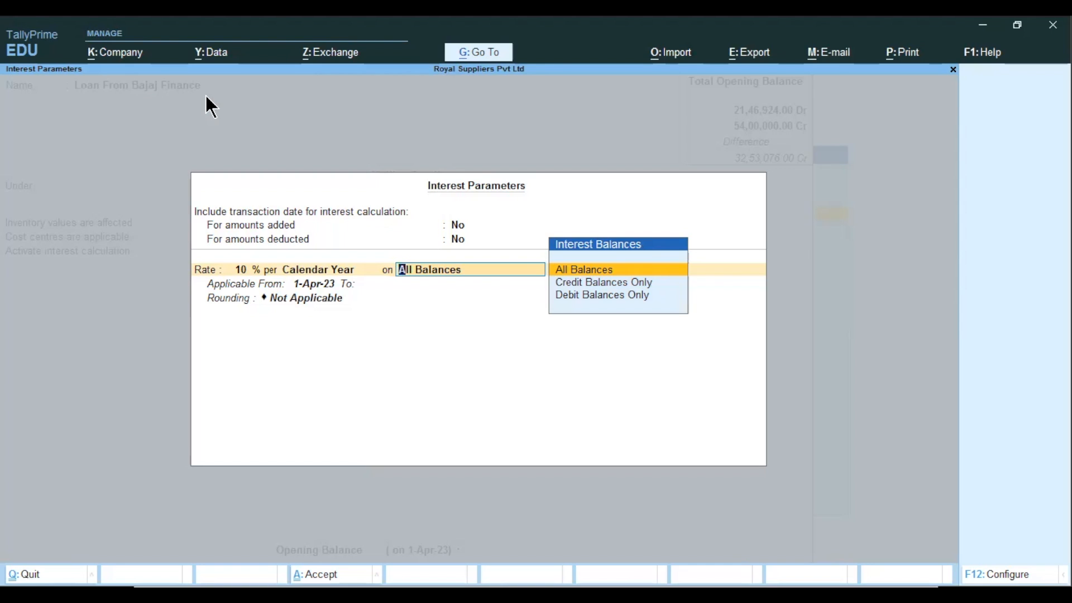
Restrict the 10% interest to Credit Balances Only and make it applicable from 1-Apr-23 to 1-Oct-23
key("Down")
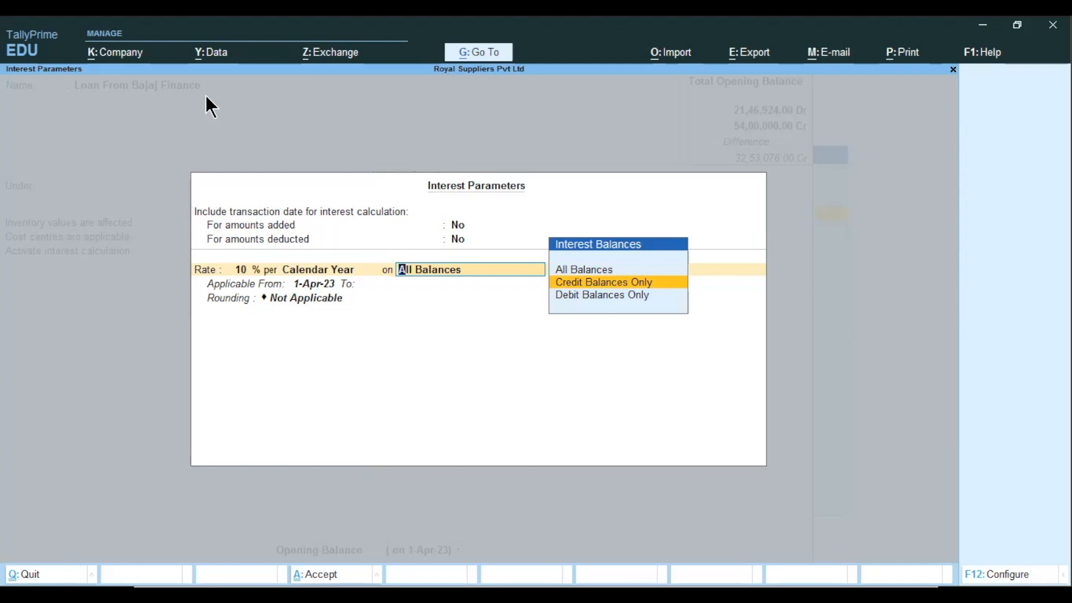
key("Return")
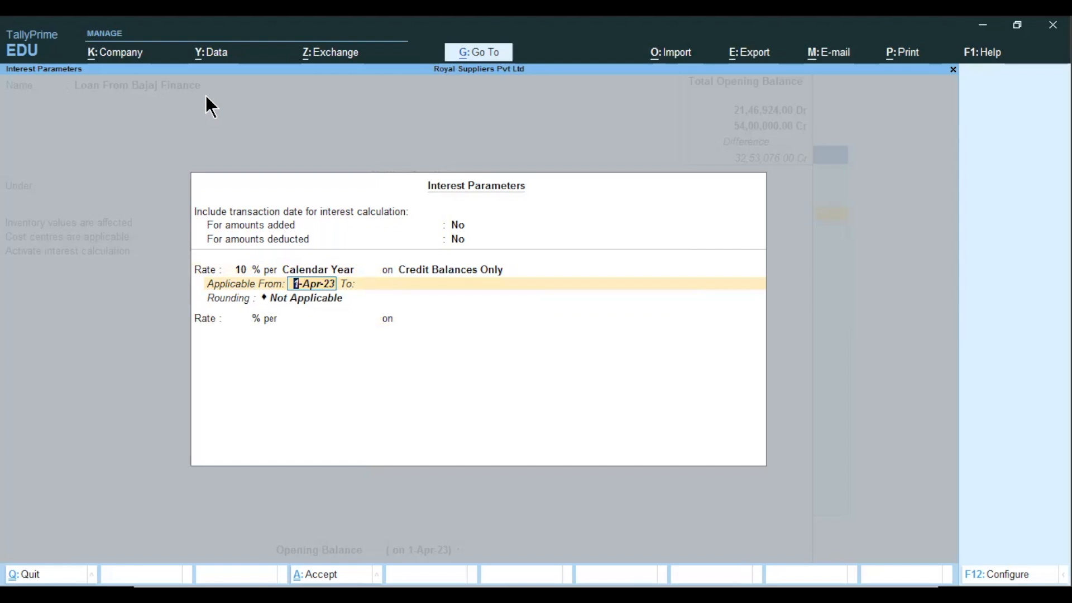
type("1-4")
key("Return")
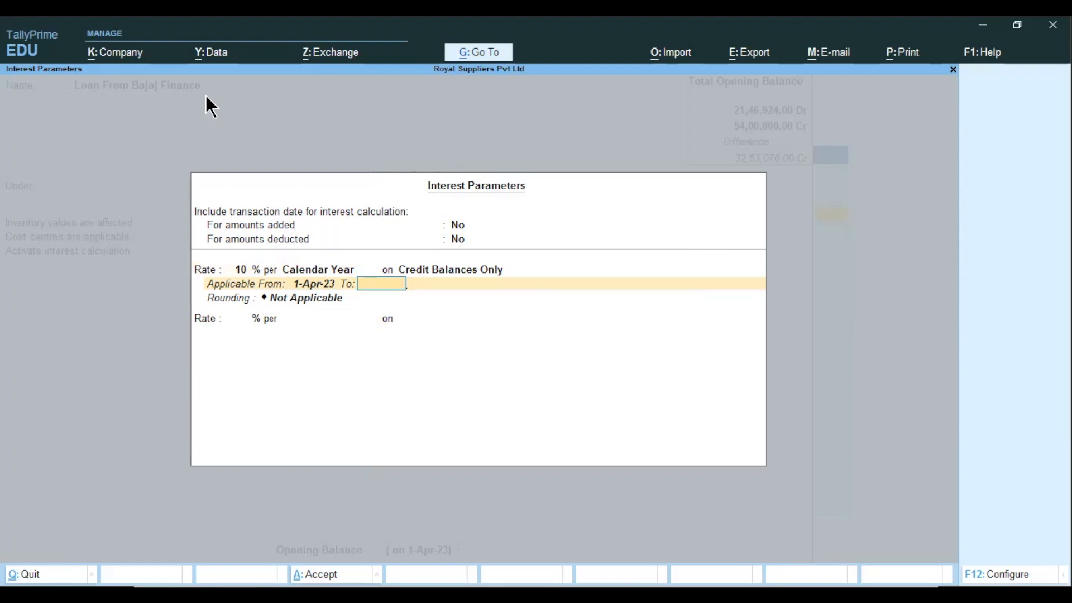
type("1.10")
key("Return")
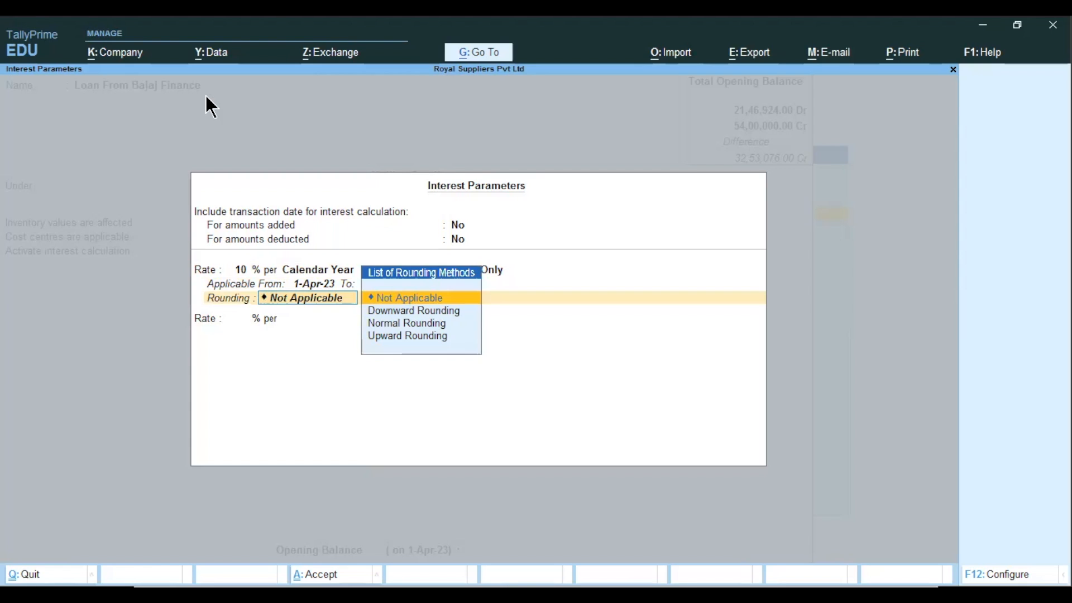
Go through the rounding methods for the 10% rate and keep rounding as Not Applicable
key("Down")
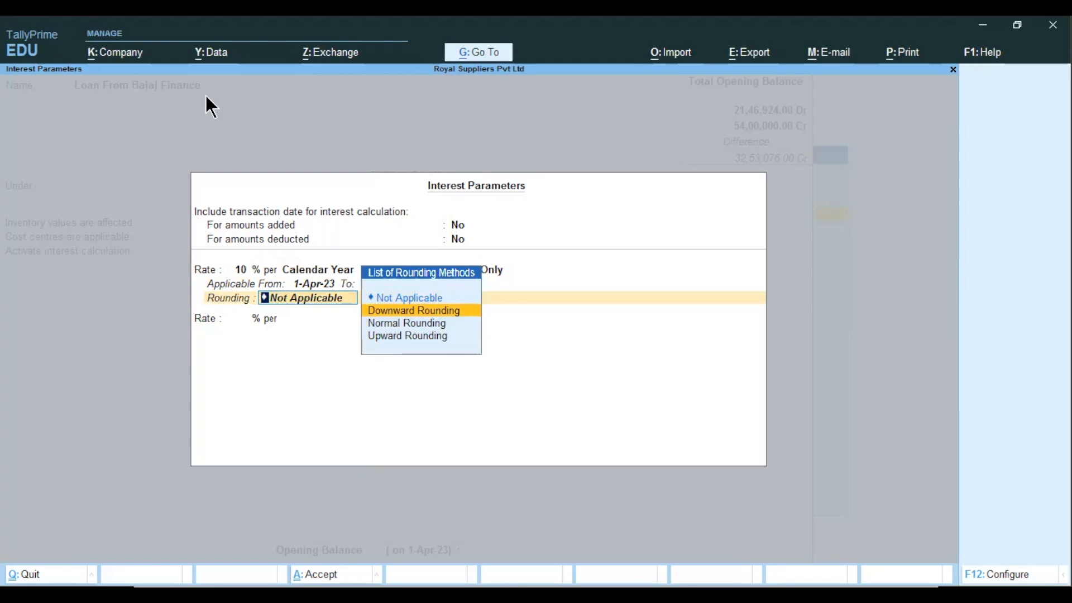
key("Up")
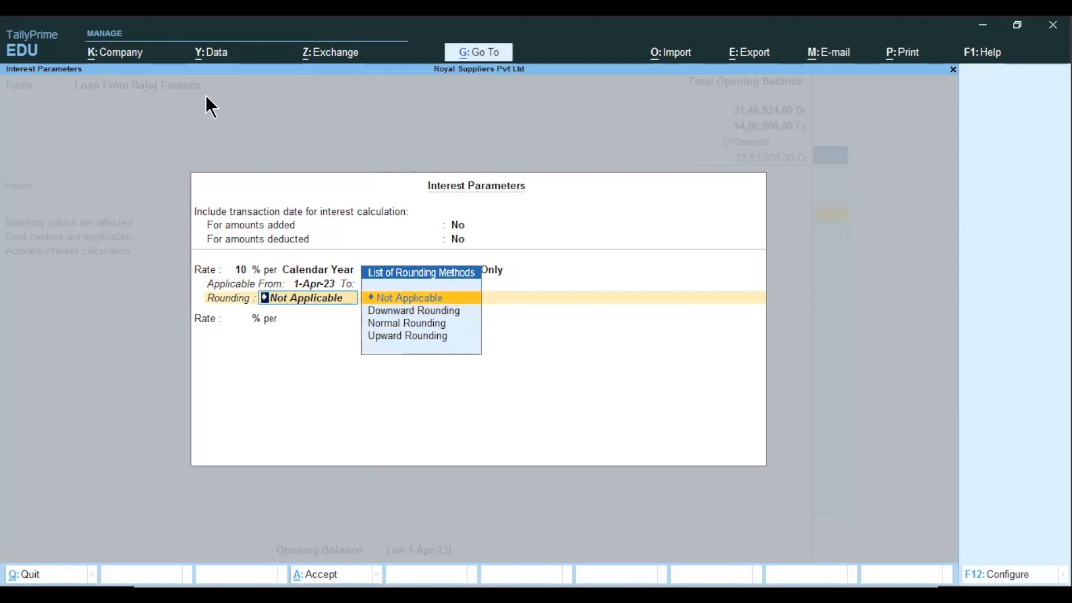
key("Down")
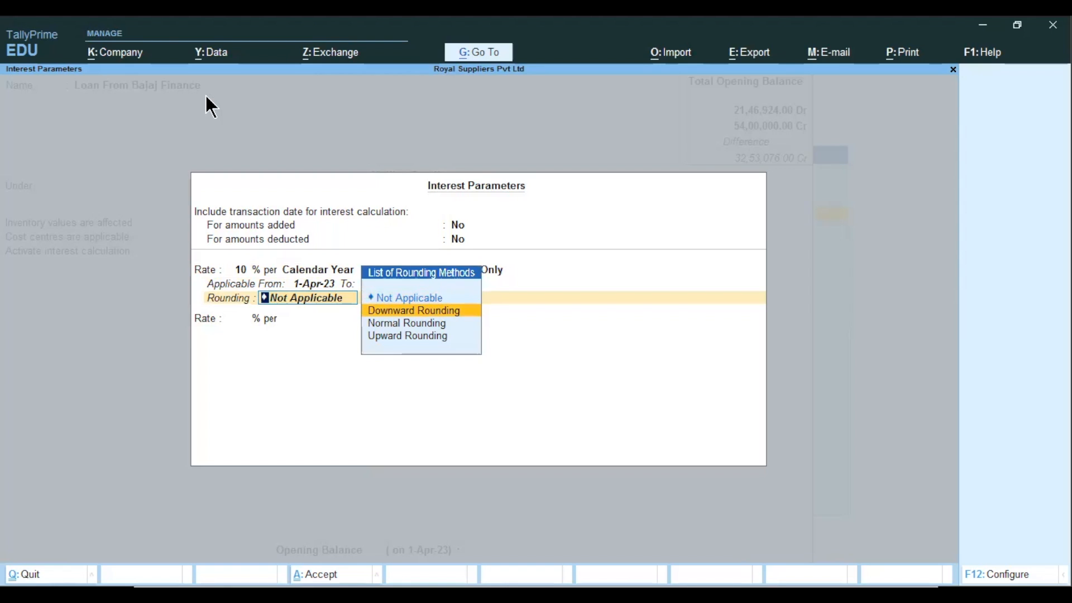
key("Down")
key("Down")
key("Up")
key("Up")
key("Up")
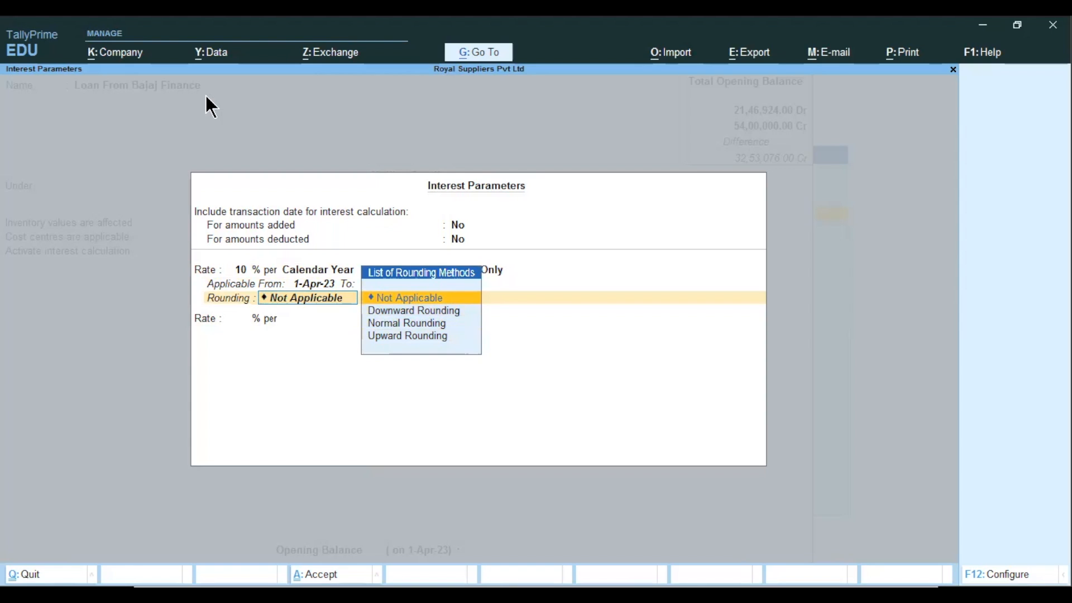
key("Return")
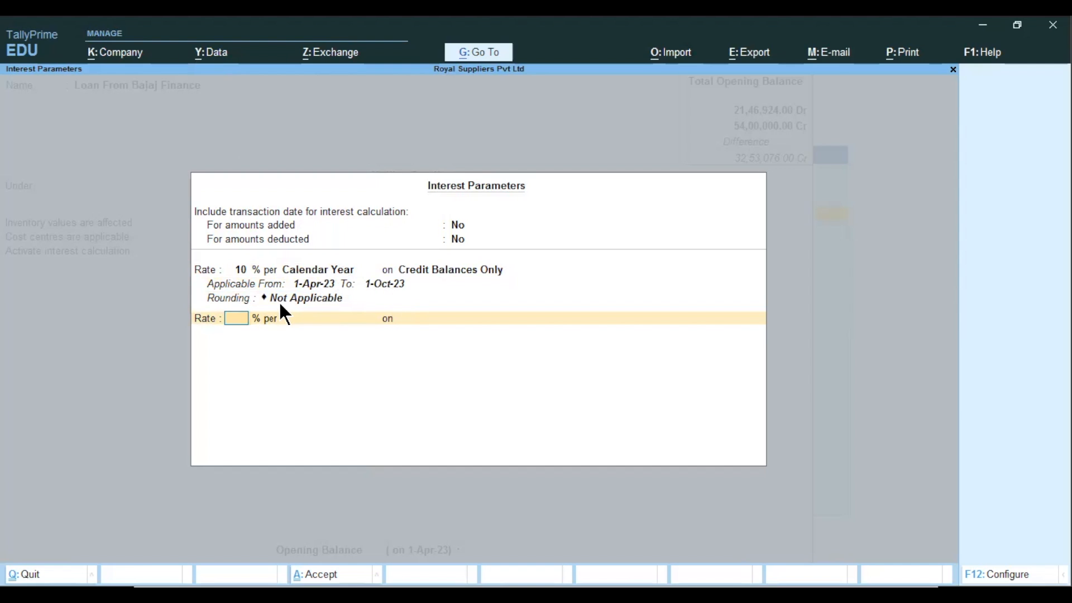
Add a 12% rate per Calendar Year on Credit Balances Only, from 2-Oct-23 with no end date and no rounding
type("12")
key("Return")
key("Down")
key("Down")
key("Down")
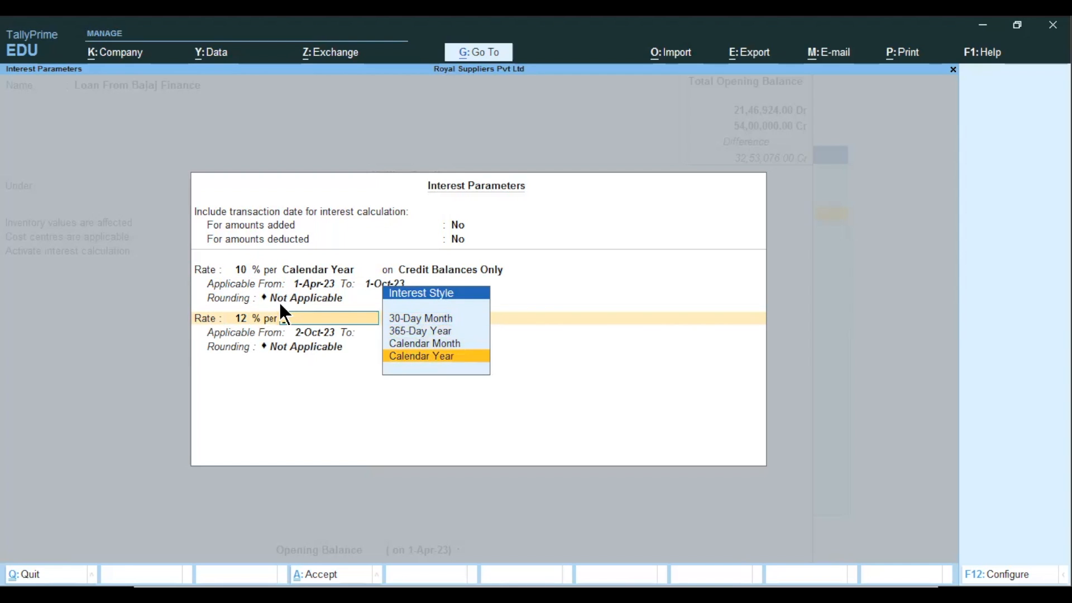
key("Return")
key("Down")
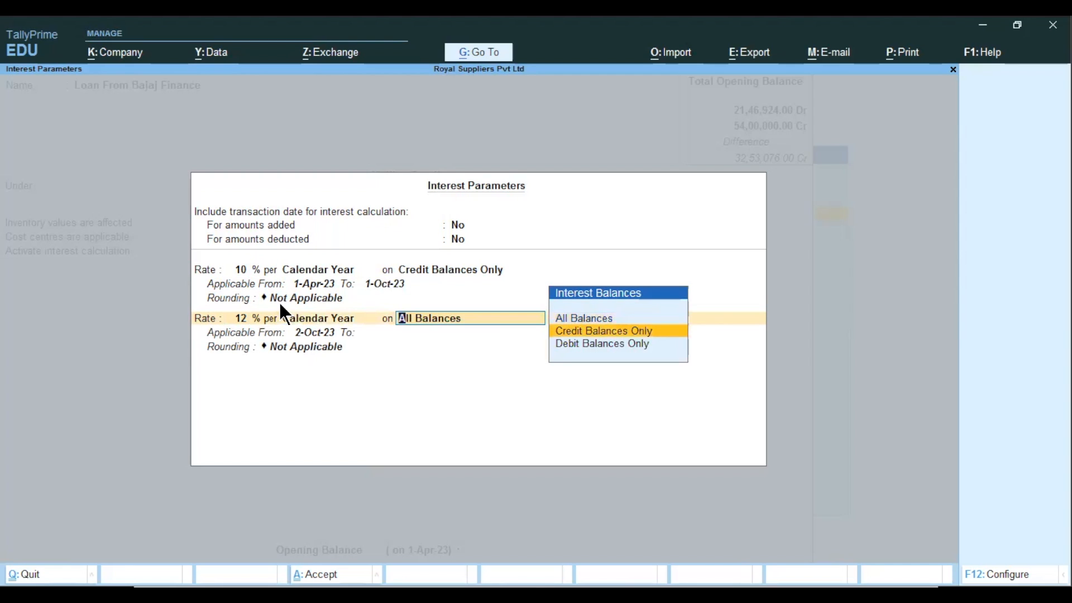
key("Return")
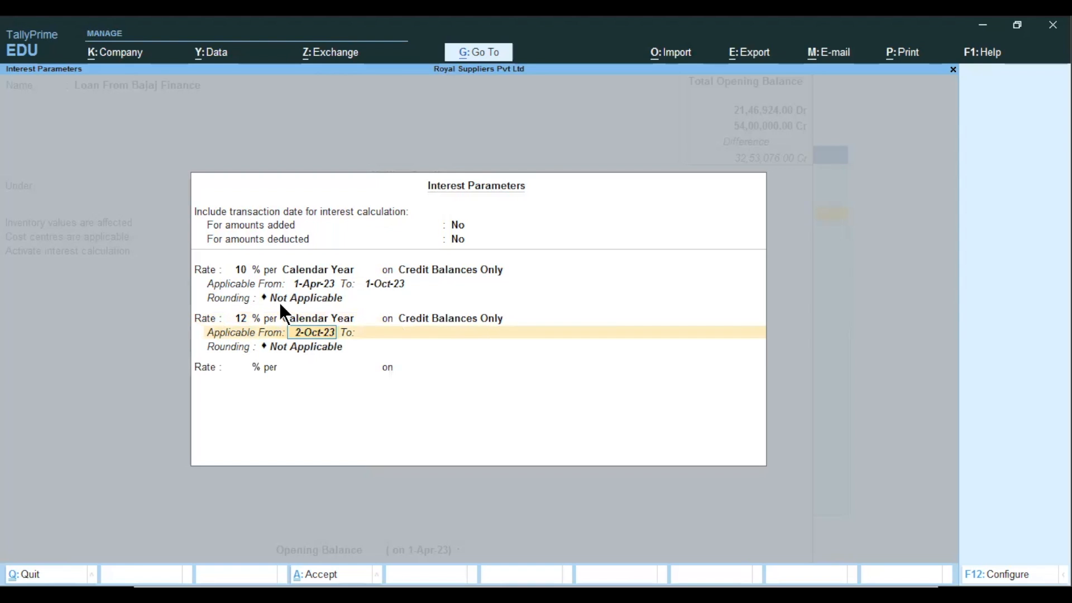
key("Return")
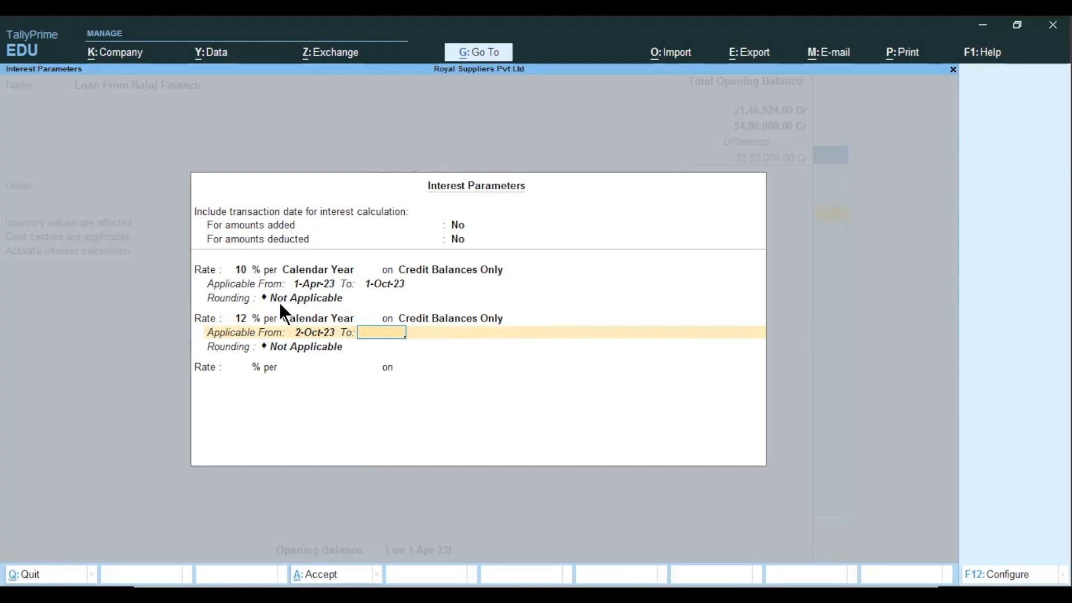
key("Return")
key("Return")
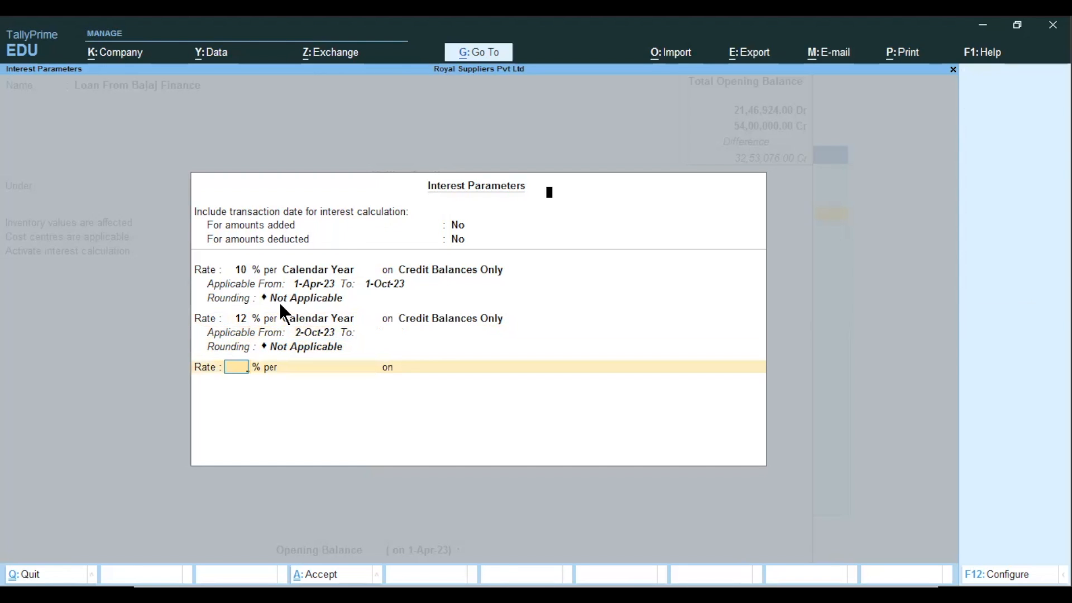
Finish the interest parameters without a third rate and save the Loan From Bajaj Finance ledger
key("Return")
key("Return")
key("Return")
key("Return")
key("ctrl")
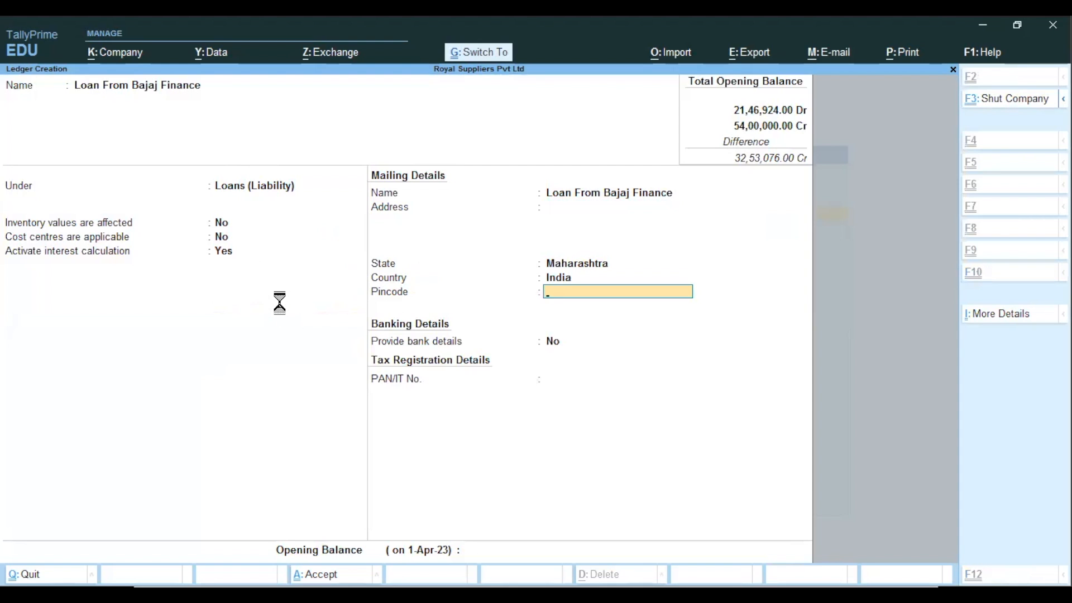
key("ctrl+a")
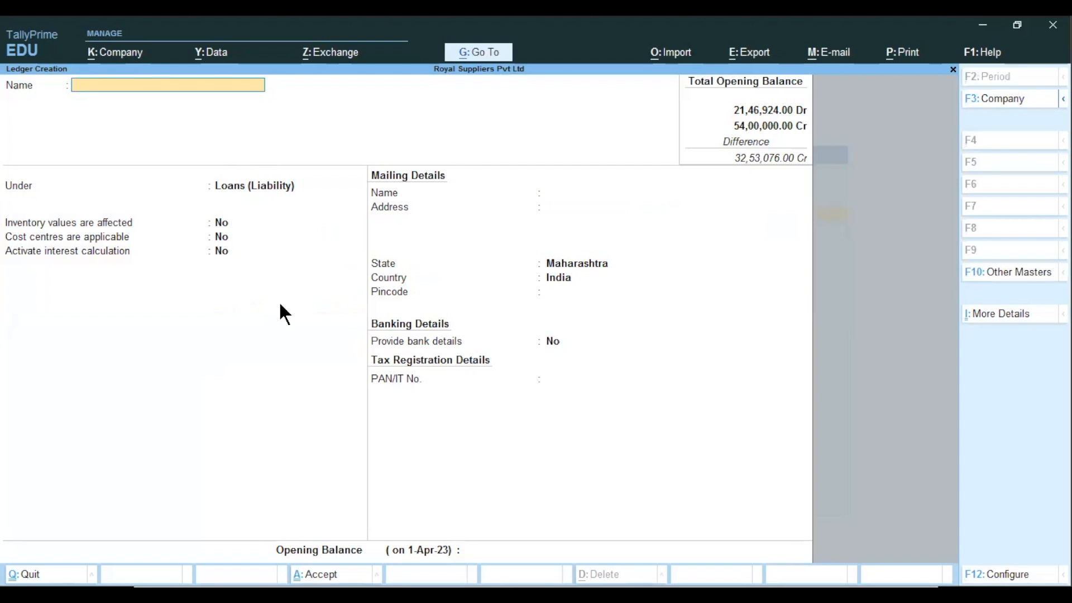
Leave ledger creation and the list of masters to return to the Gateway of Tally
key("Escape")
key("y")
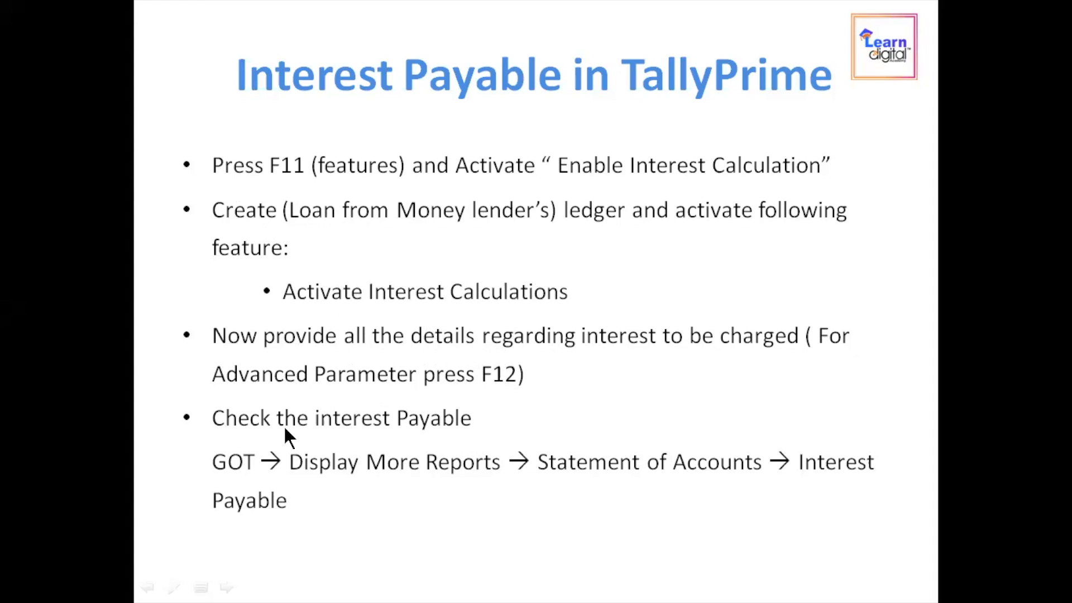
key("alt+Tab")
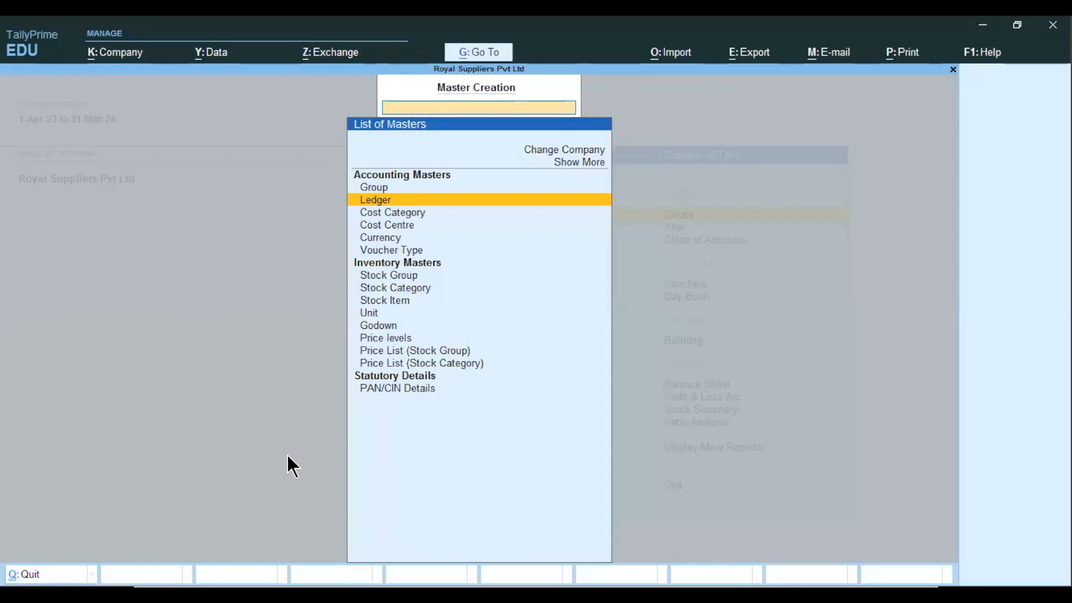
key("Escape")
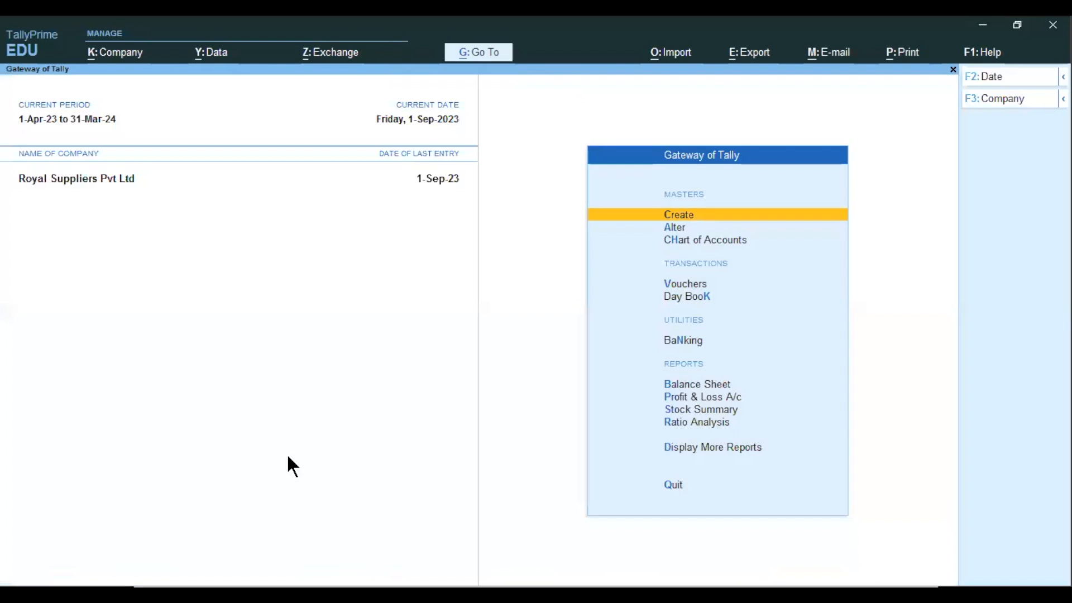
Start a Receipt voucher and date it 1-Apr-23
key("Down")
key("Down")
key("Down")
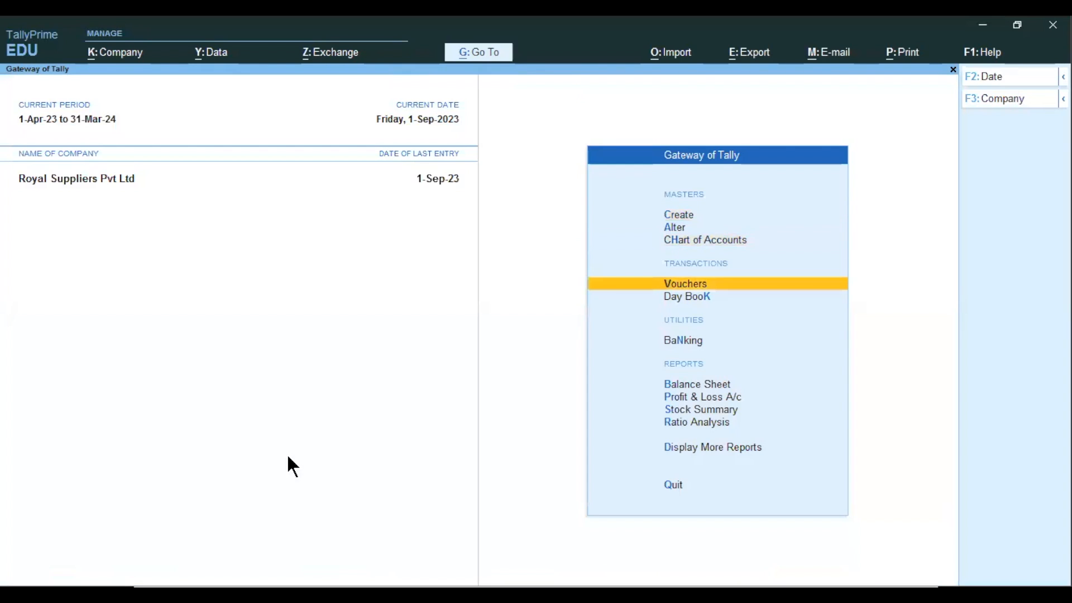
key("Return")
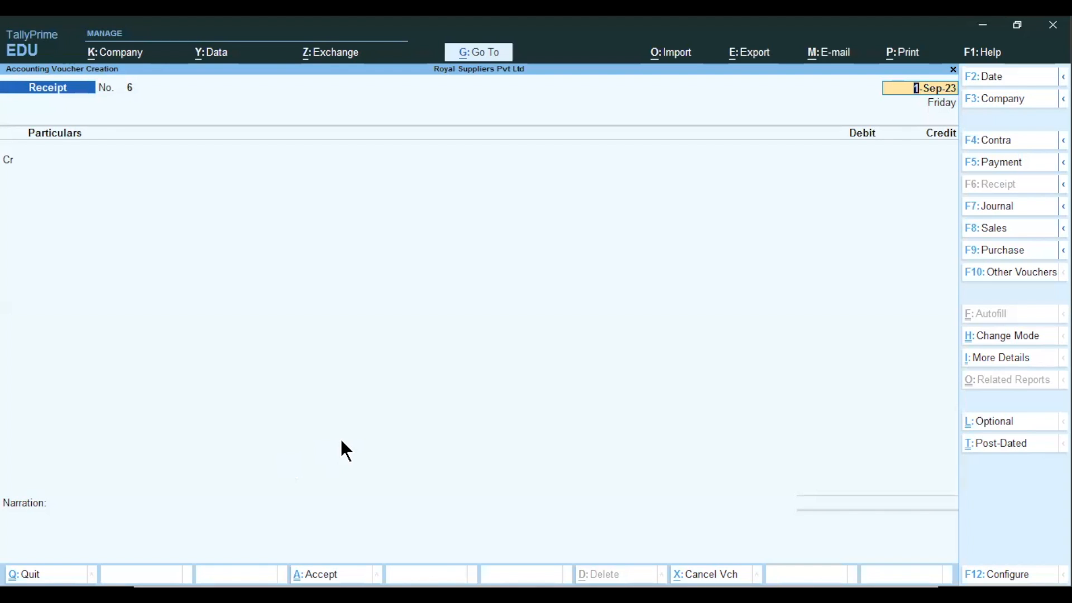
type("1.4")
key("Return")
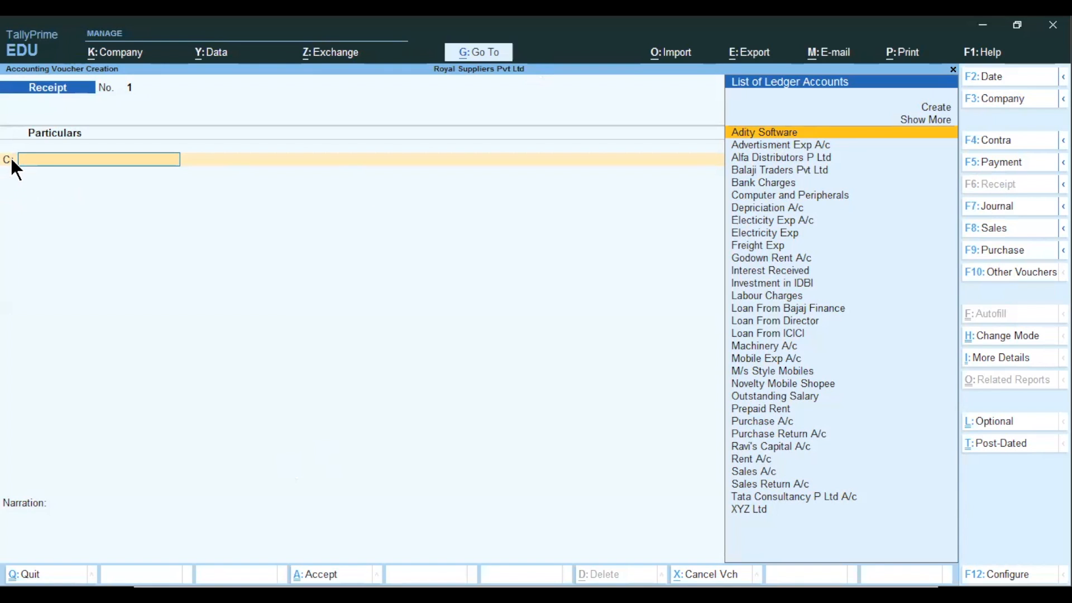
Credit Loan From Bajaj Finance with 2,50,000 in the receipt voucher
type("Loa")
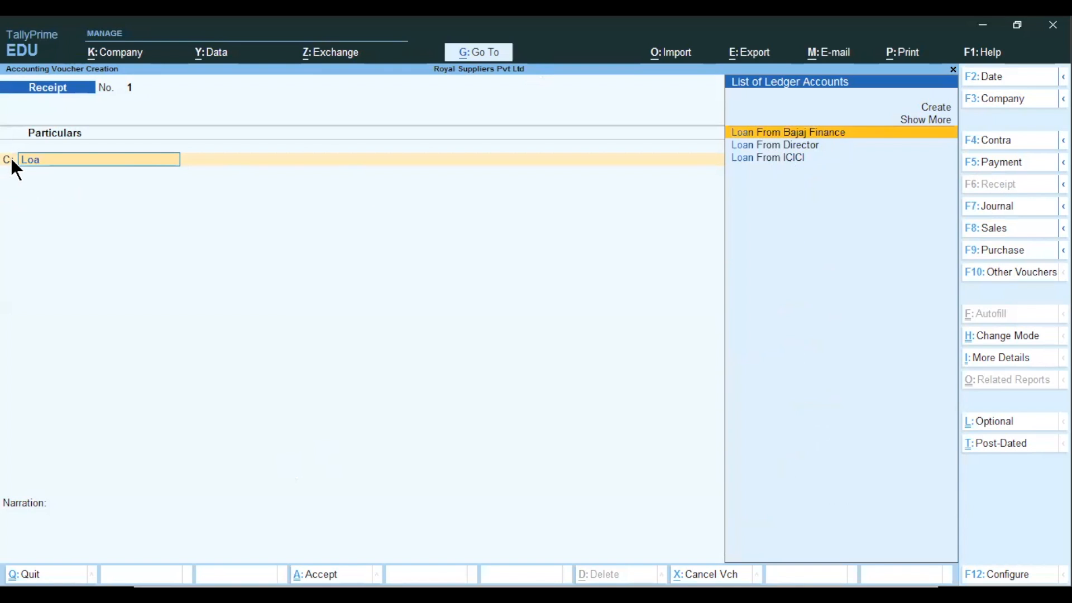
key("Return")
type("2")
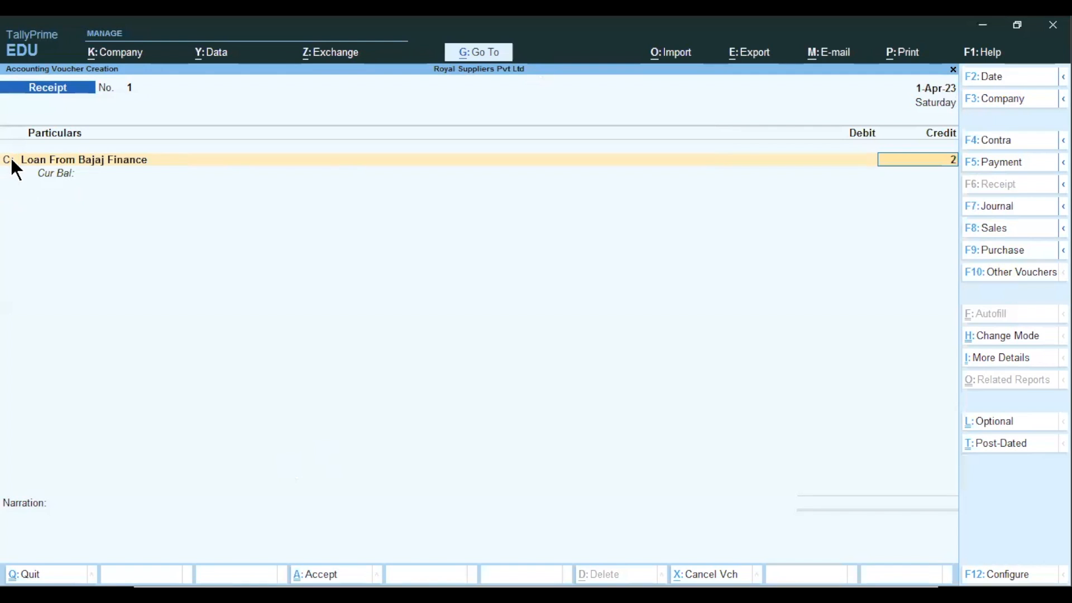
type(",50,00000")
key("Return")
key("Return")
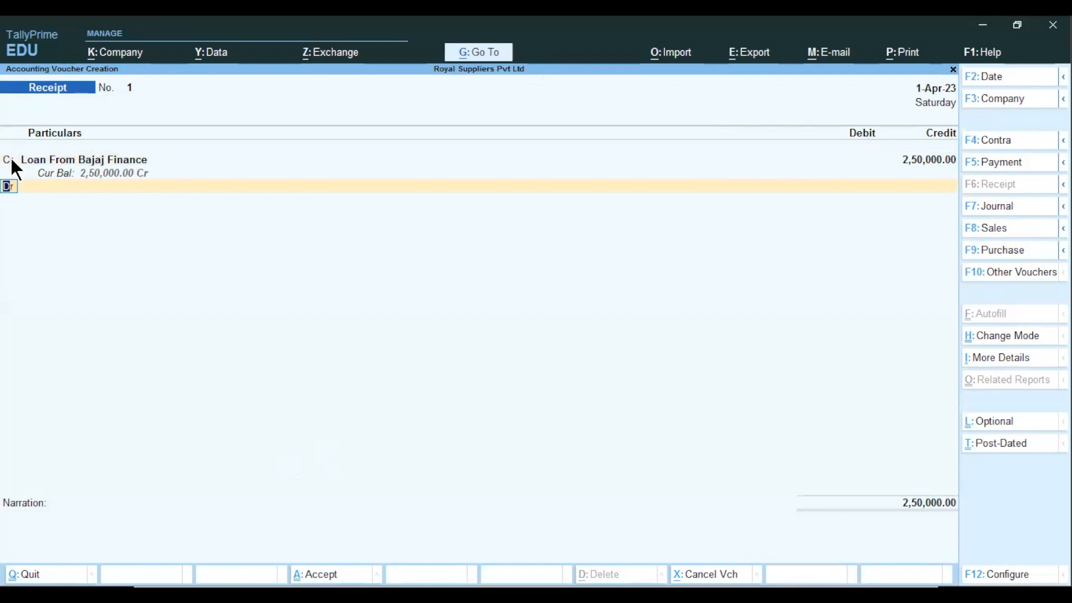
Debit Axis Bank with 2,50,000 in the receipt voucher and accept its Cheque/DD allocation without instrument details
type("Ax")
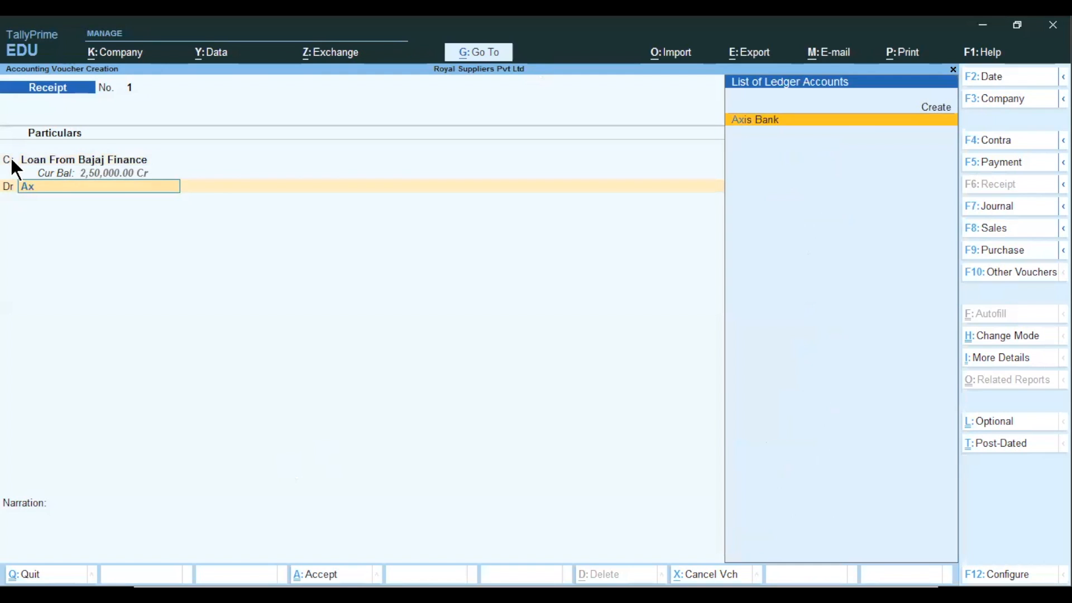
key("Return")
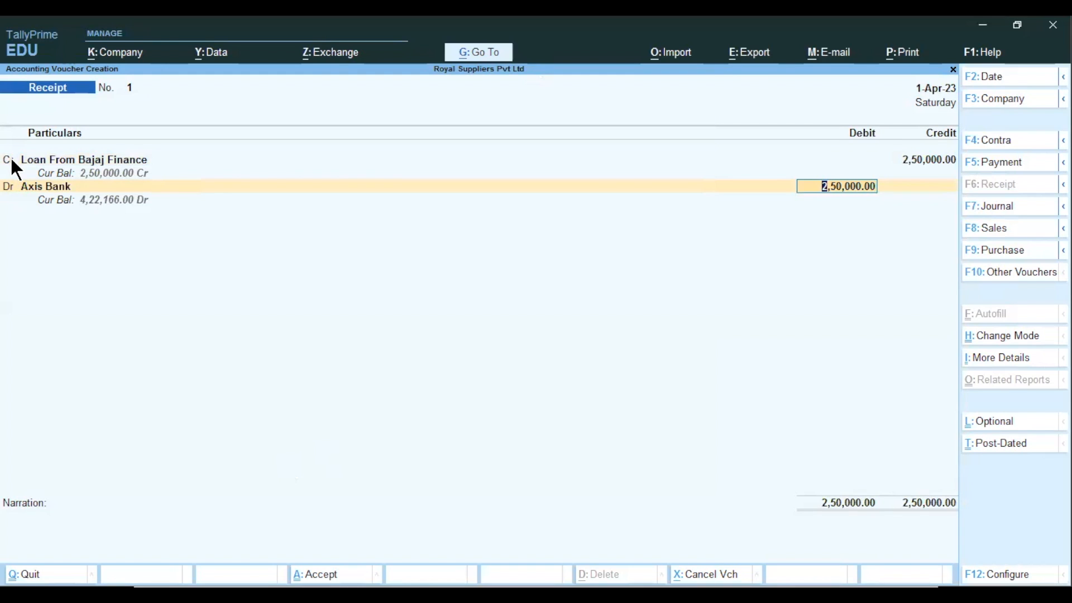
key("Return")
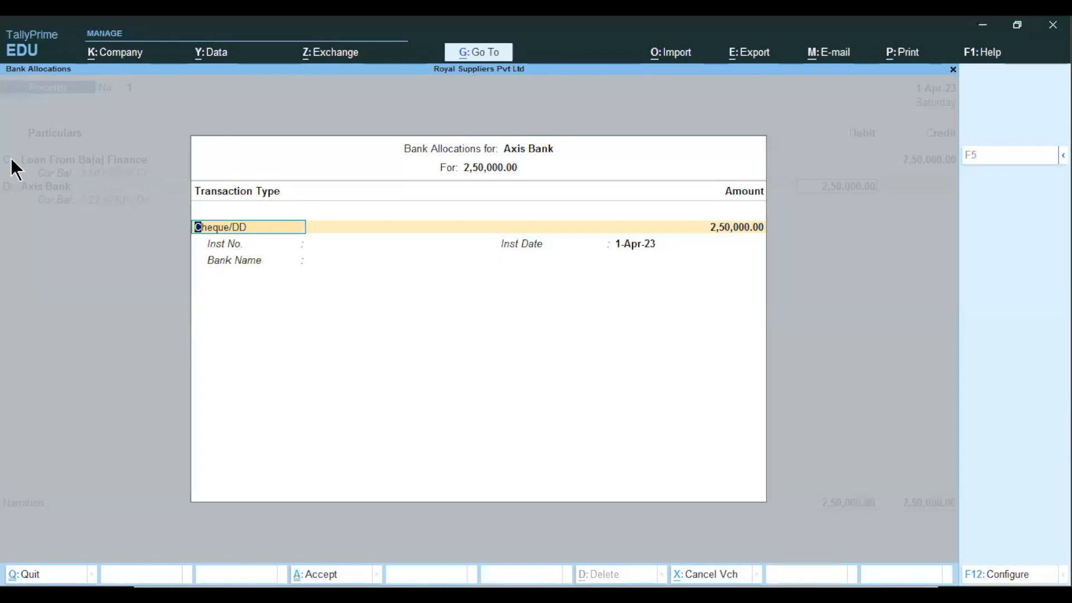
key("Return")
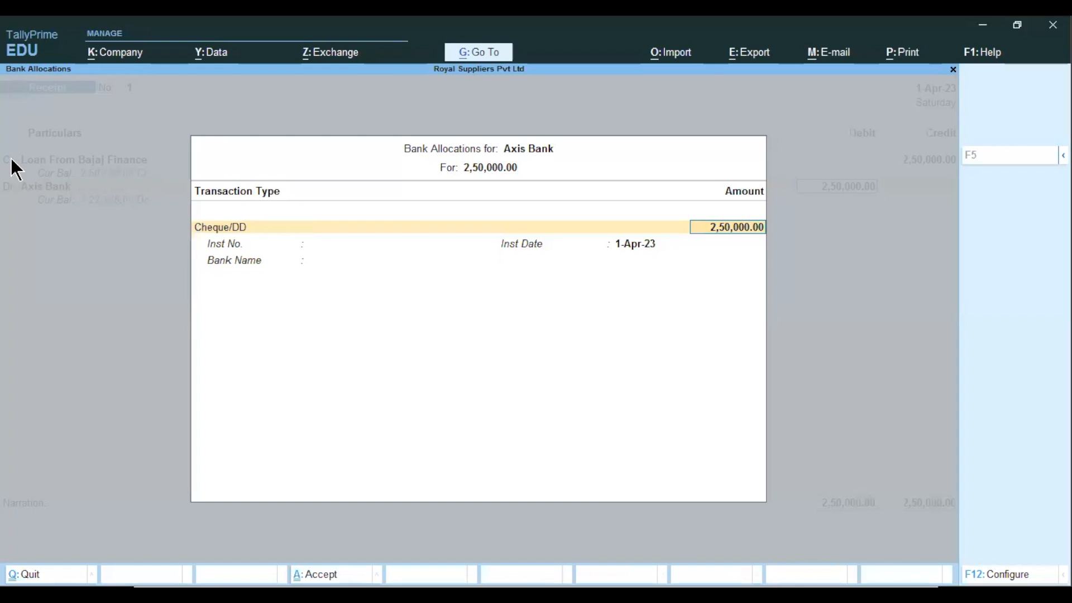
key("Return")
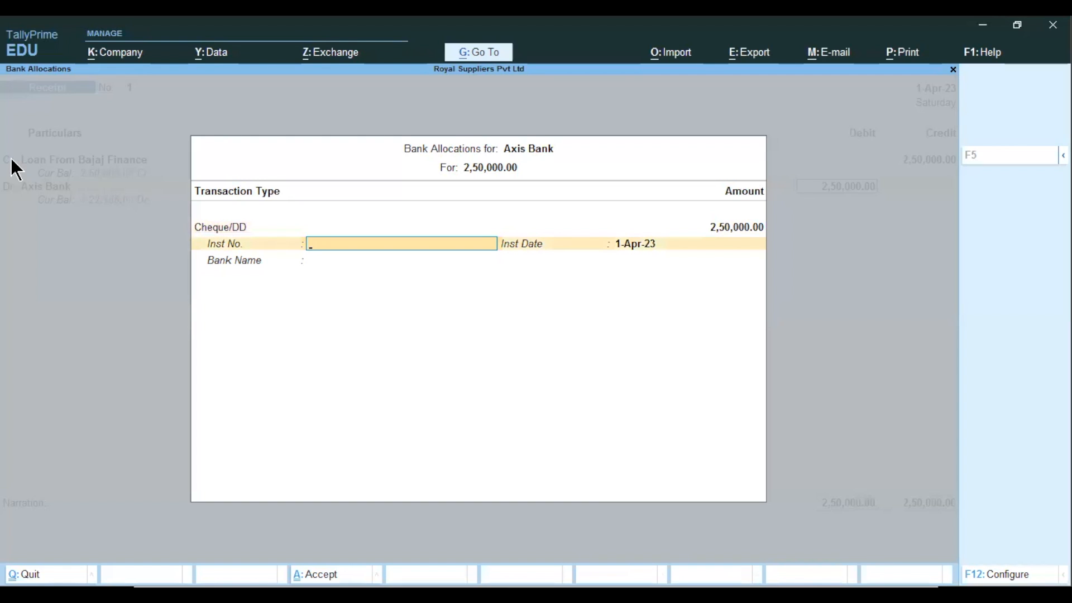
key("Return")
key("Return")
key("Return")
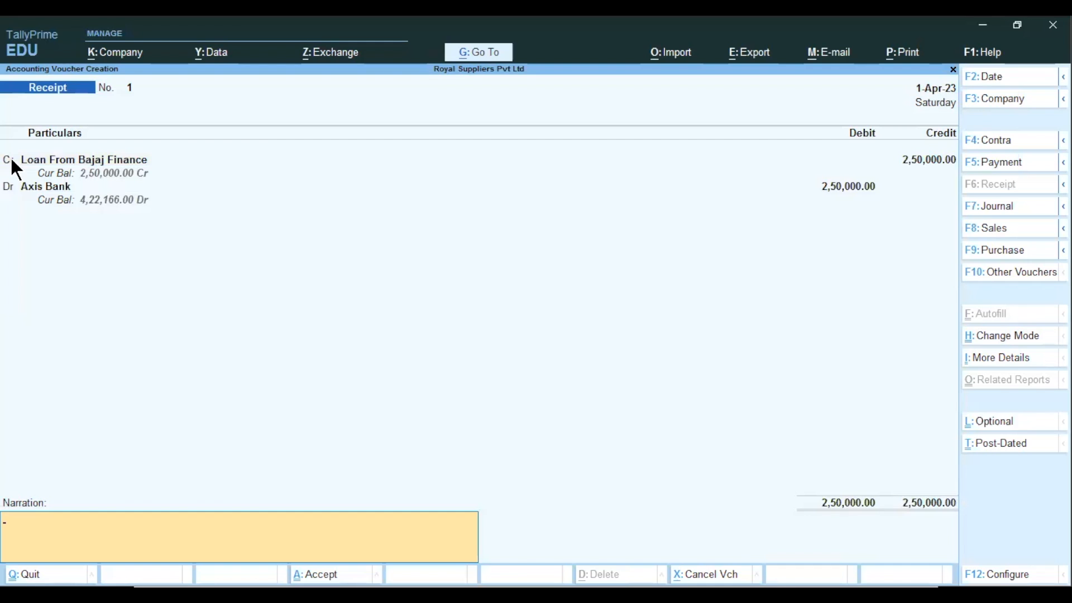
Enter the narration "being money borrowed" and save the receipt voucher
type("being moneyb")
key("BackSpace")
type("n")
key("BackSpace")
type("borrowed")
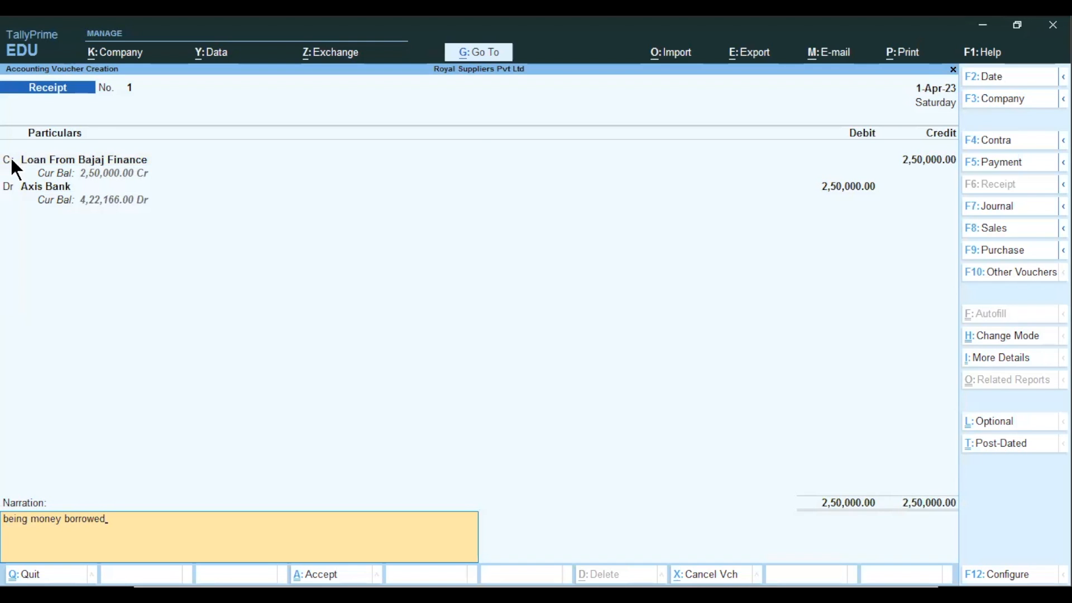
key("Return")
key("y")
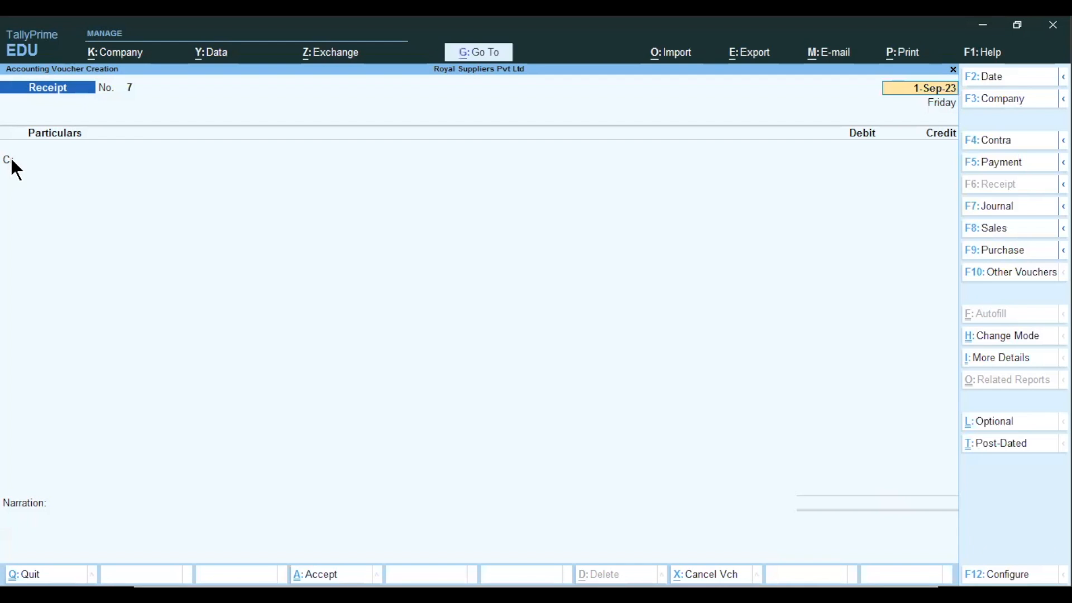
Consult the Interest Payable slide, then return to TallyPrime and leave voucher entry for the Gateway of Tally
key("alt")
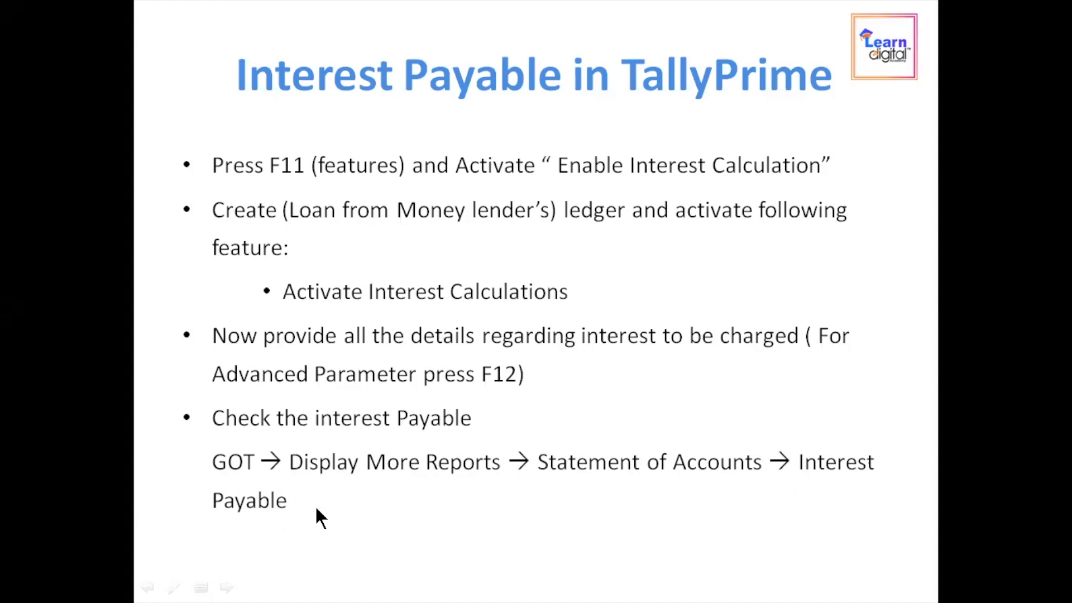
key("alt+Tab")
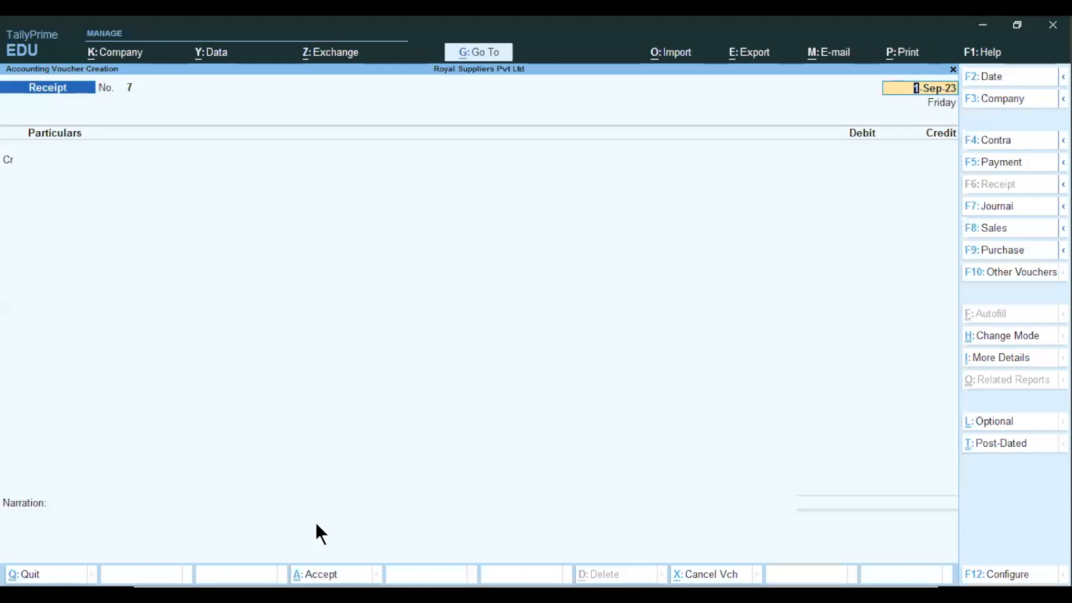
key("Escape")
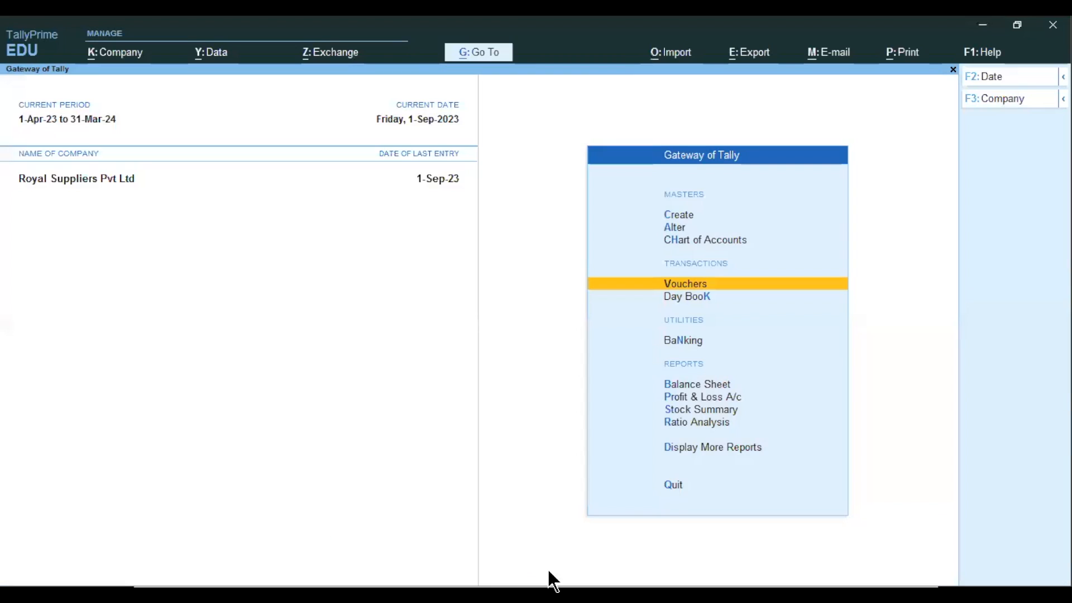
Go to Display More Reports from the Gateway of Tally
key("Down")
key("Down")
key("Down")
key("Down")
key("Down")
key("Down")
key("Down")
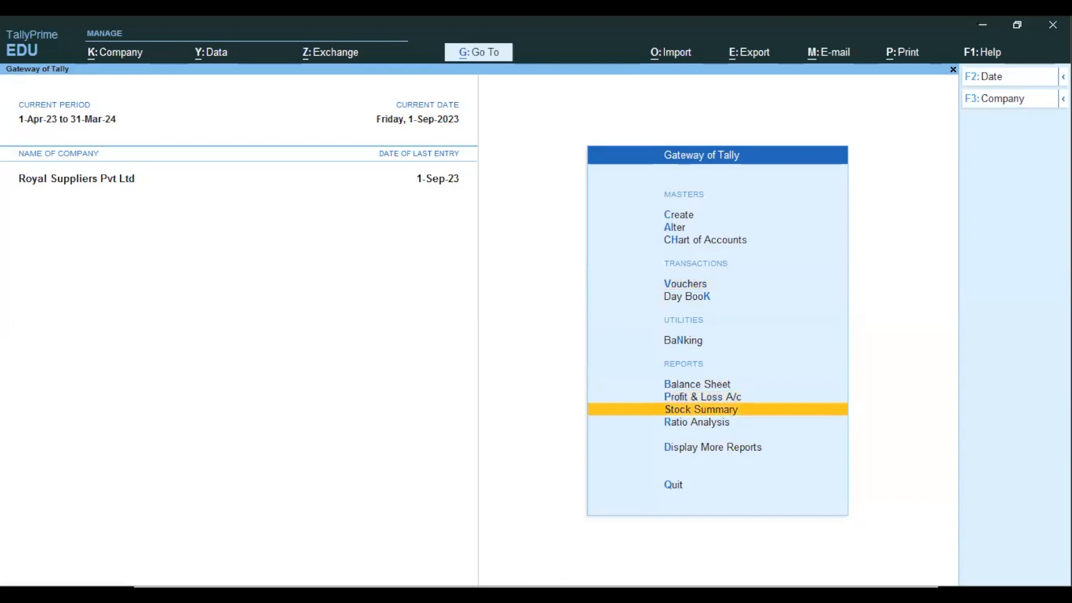
key("Return")
Open the Interest Payable report from Interest Calculations under Statements of Accounts
key("Down")
key("Down")
key("Down")
key("Down")
key("Down")
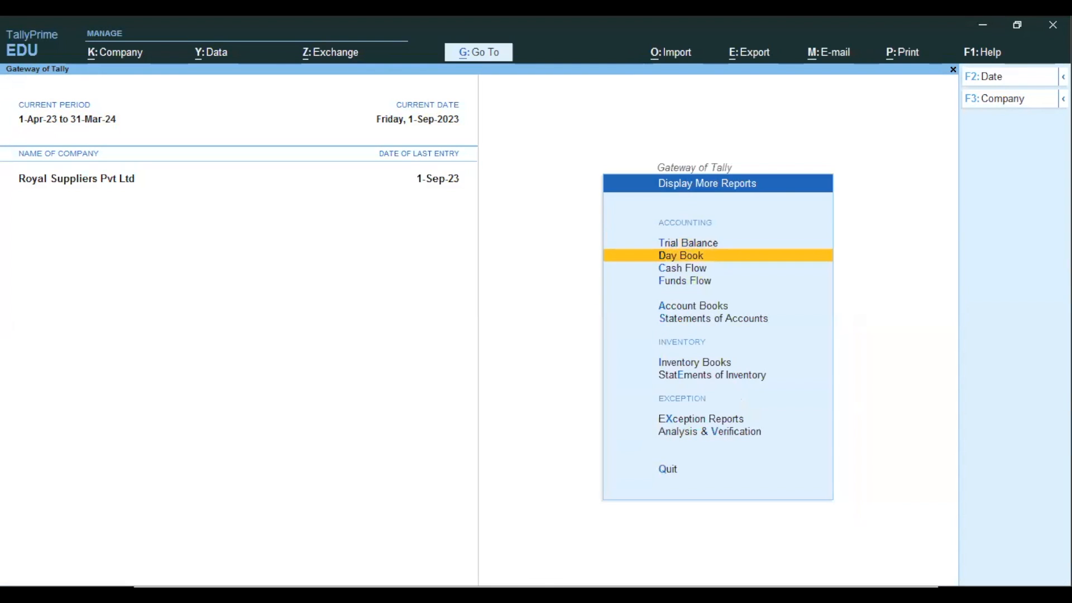
key("Return")
key("Down")
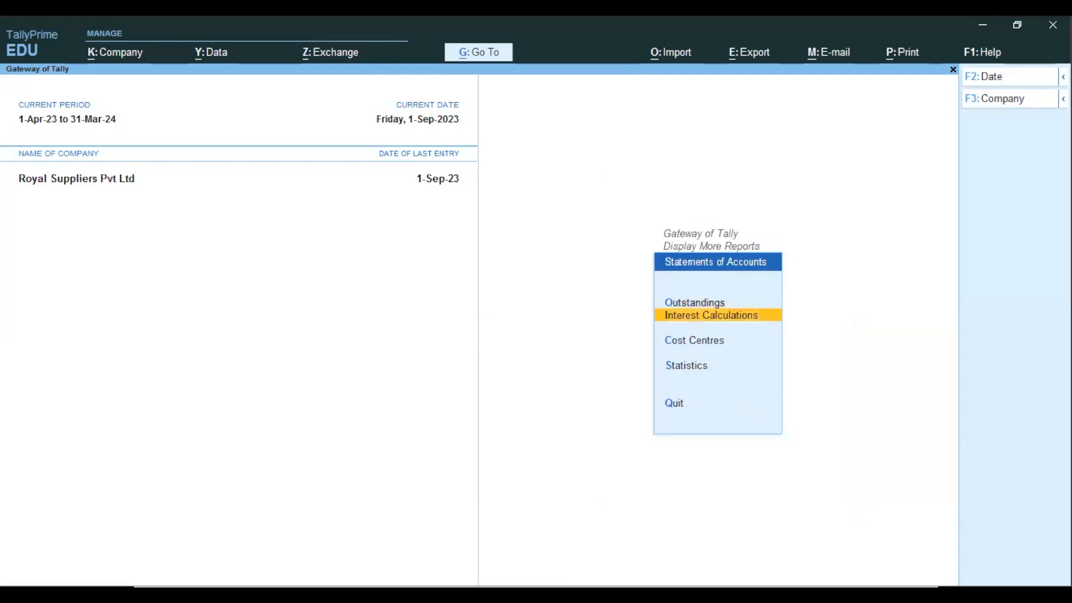
key("Return")
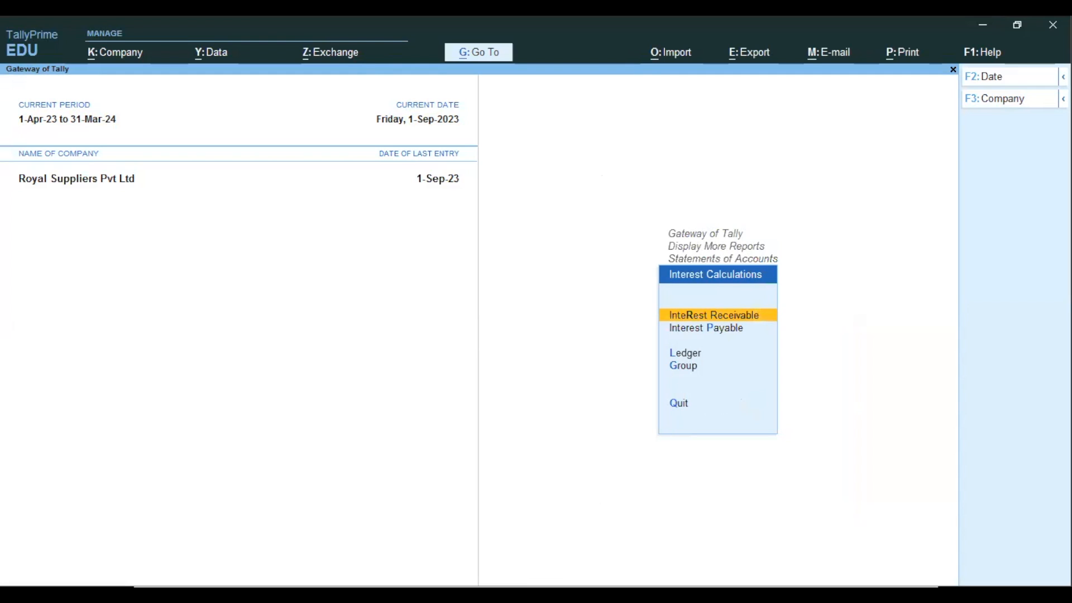
key("Down")
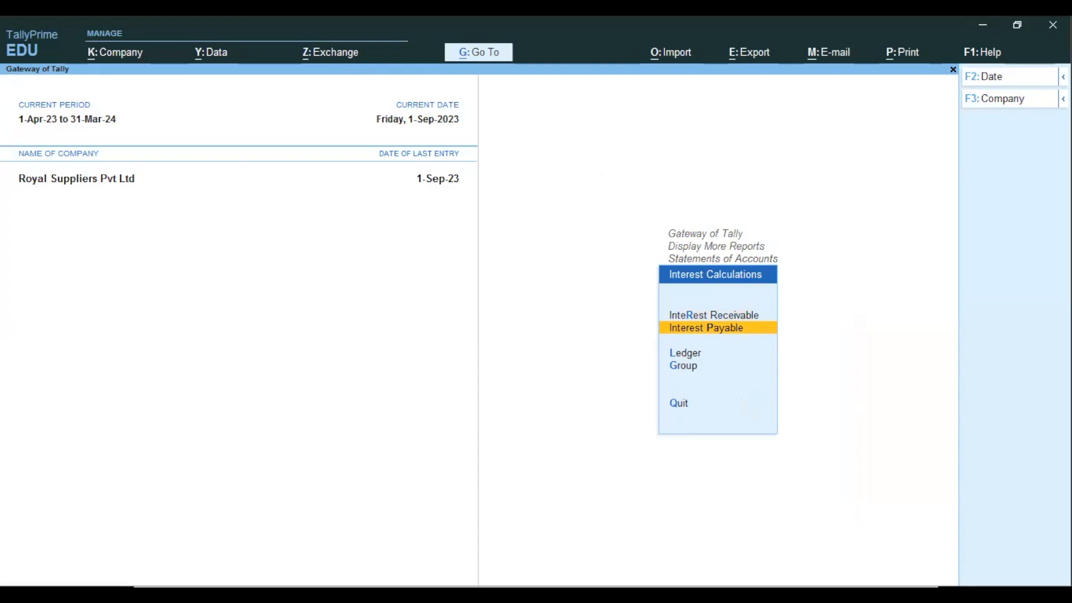
key("Return")
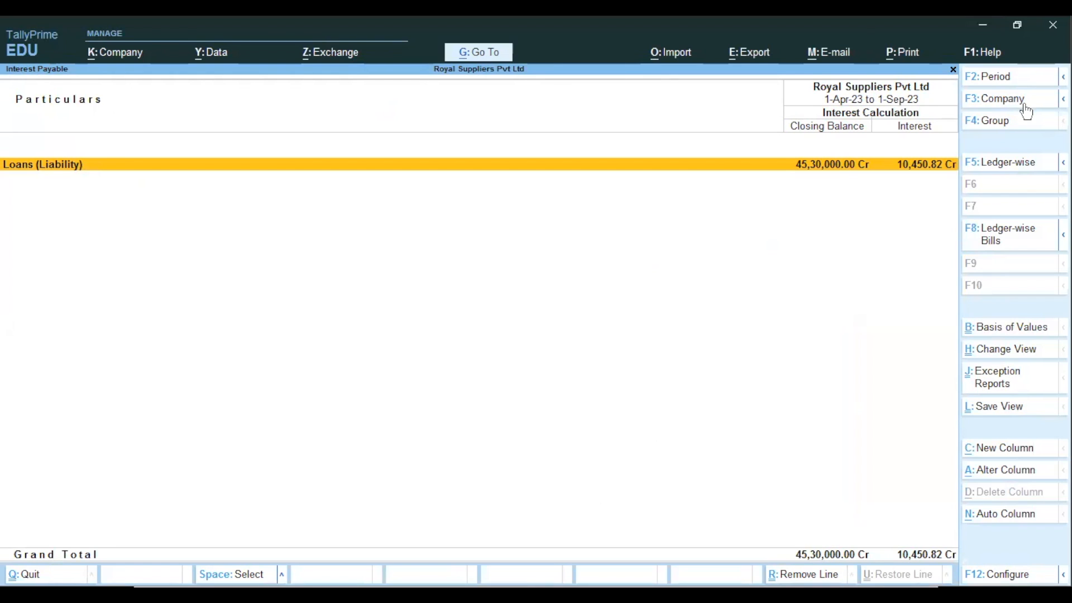
Drill down from Loans (Liability) to the Loan From Bajaj Finance interest calculation and return to the group summary
key("Return")
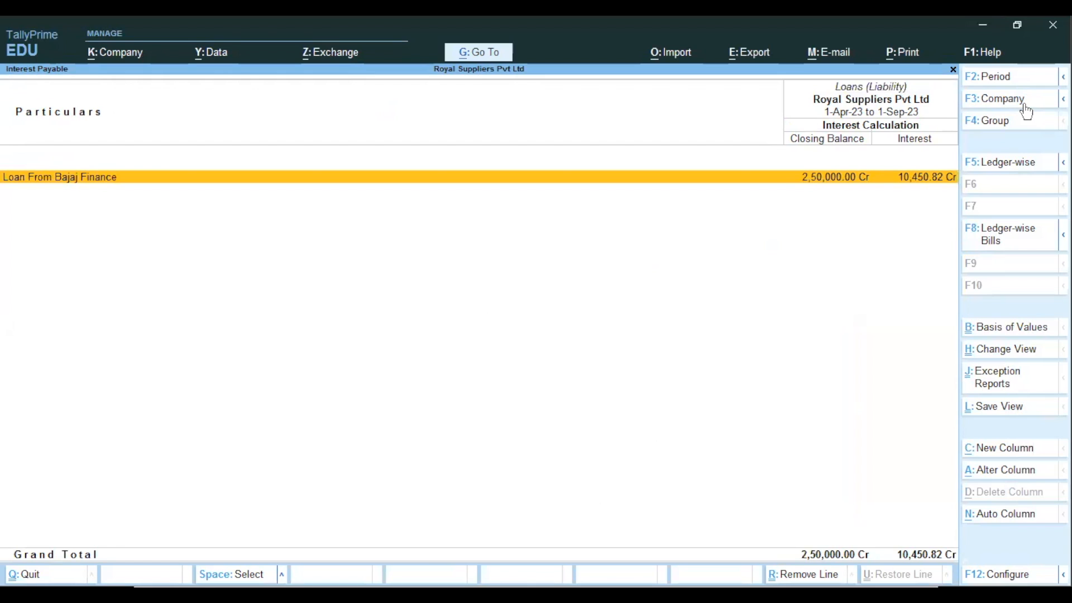
key("Escape")
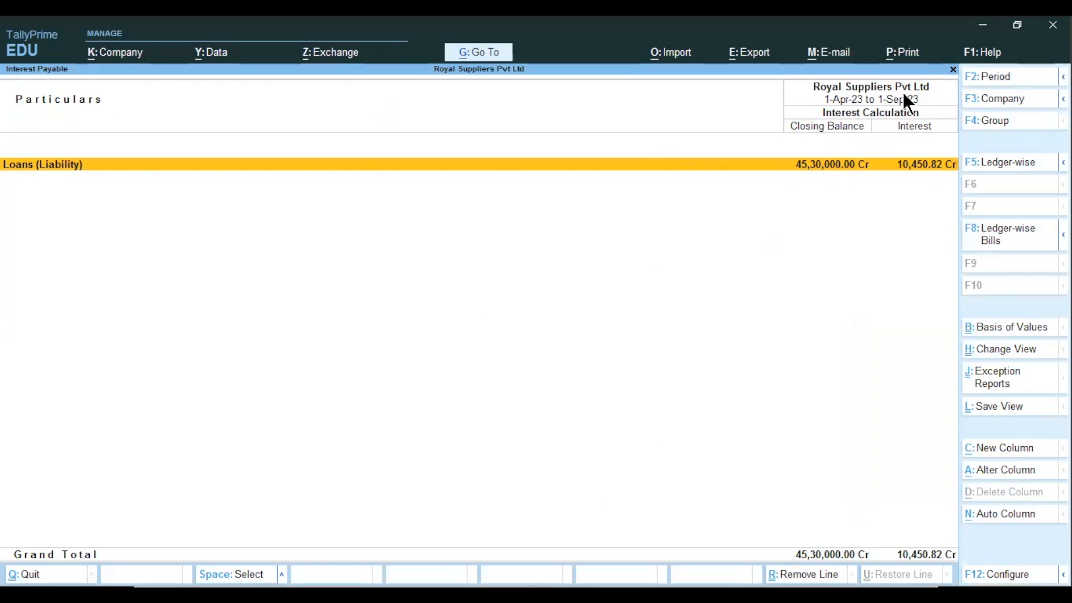
key("Return")
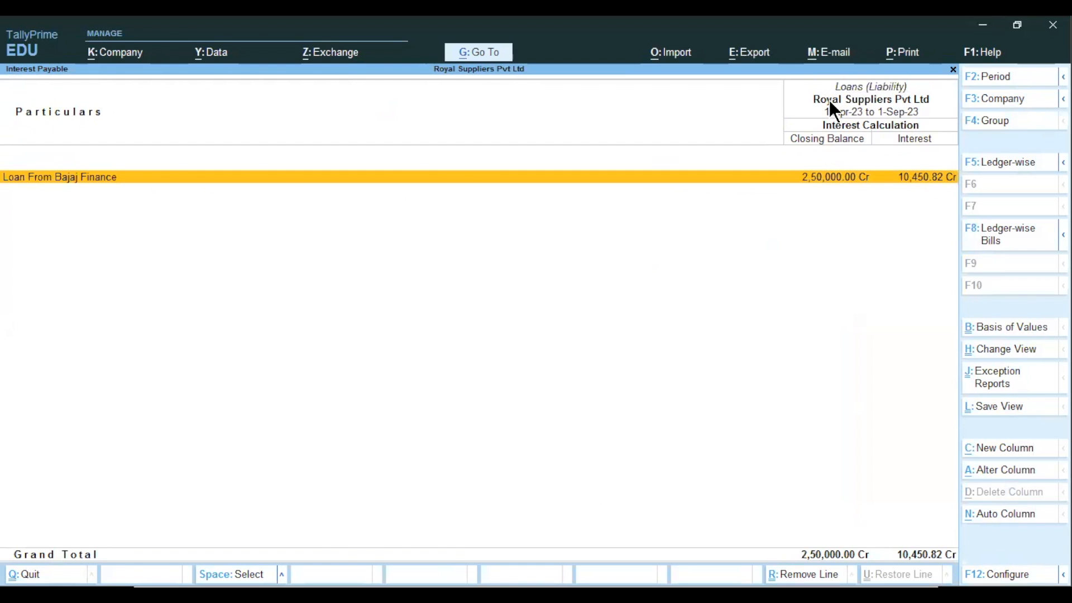
key("Return")
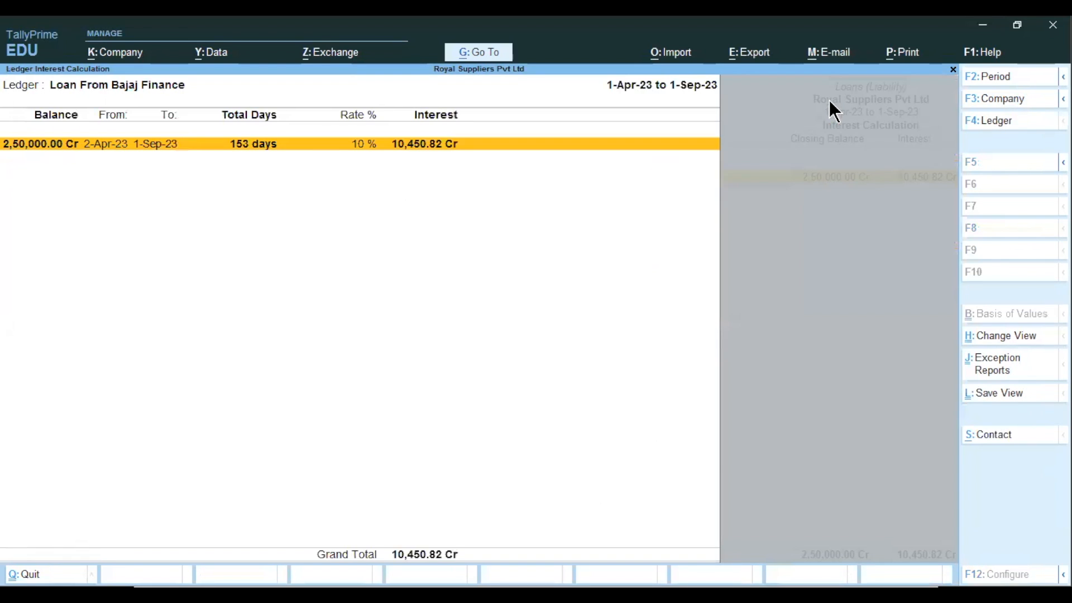
key("Escape")
key("Escape")
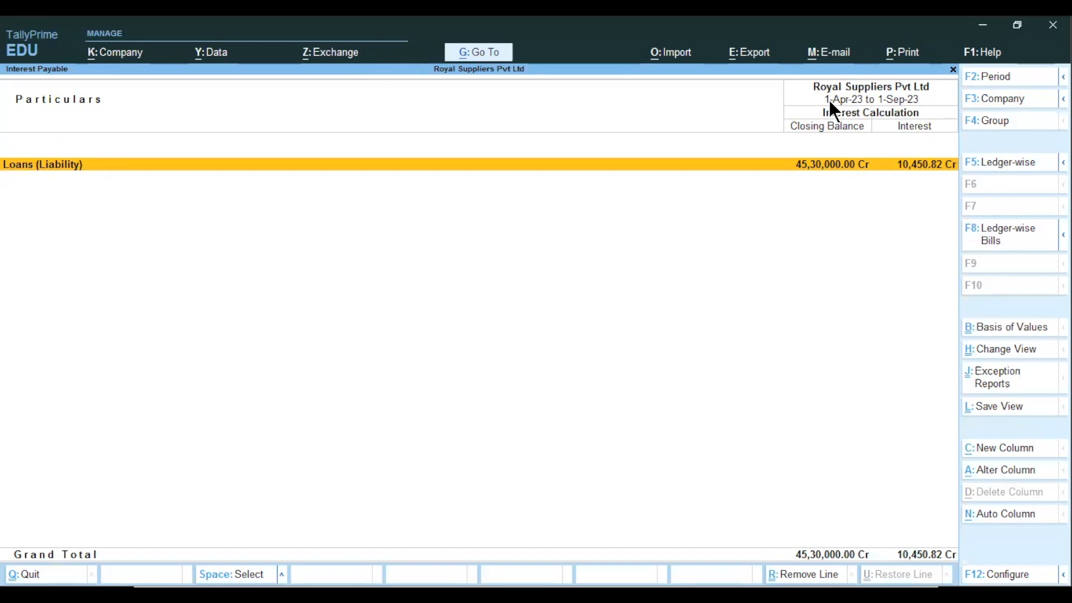
Examine the Loan From Bajaj Finance interest breakdown and its ledger vouchers, and return to the ledger list under Loans (Liability)
key("Return")
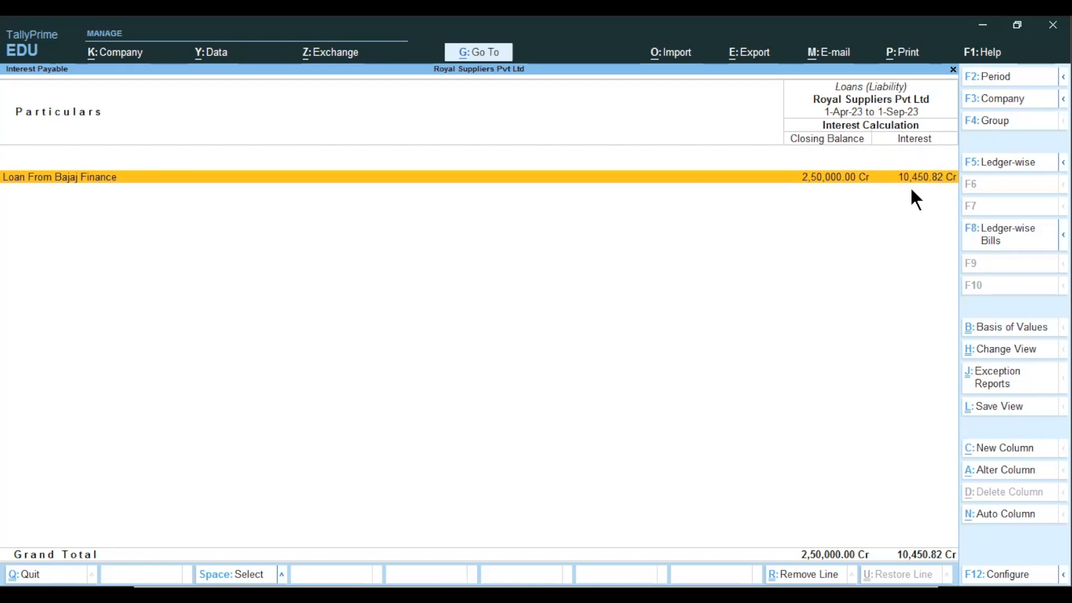
key("Return")
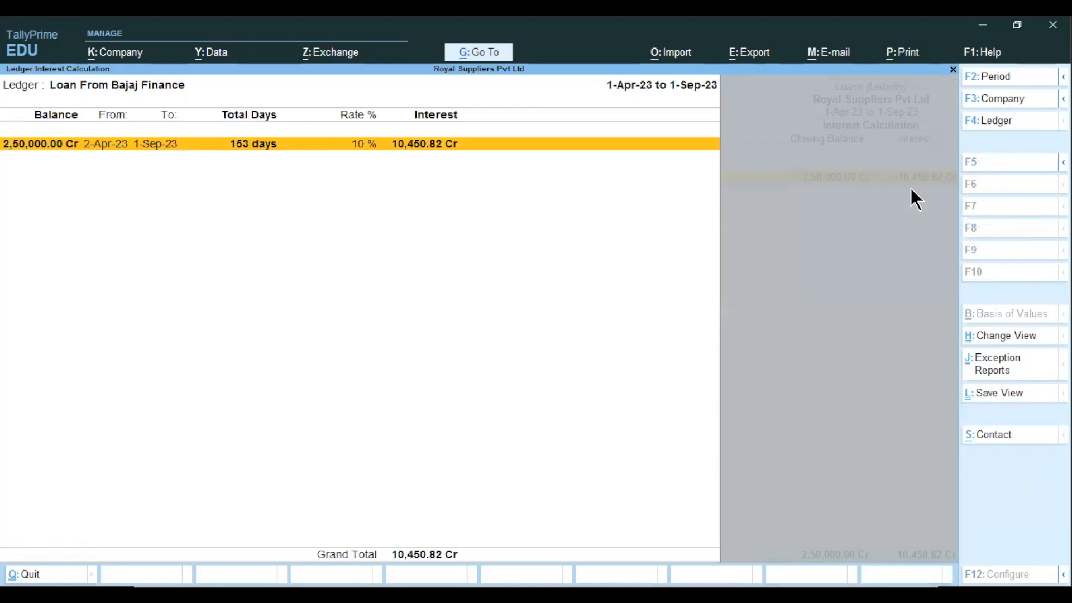
key("Return")
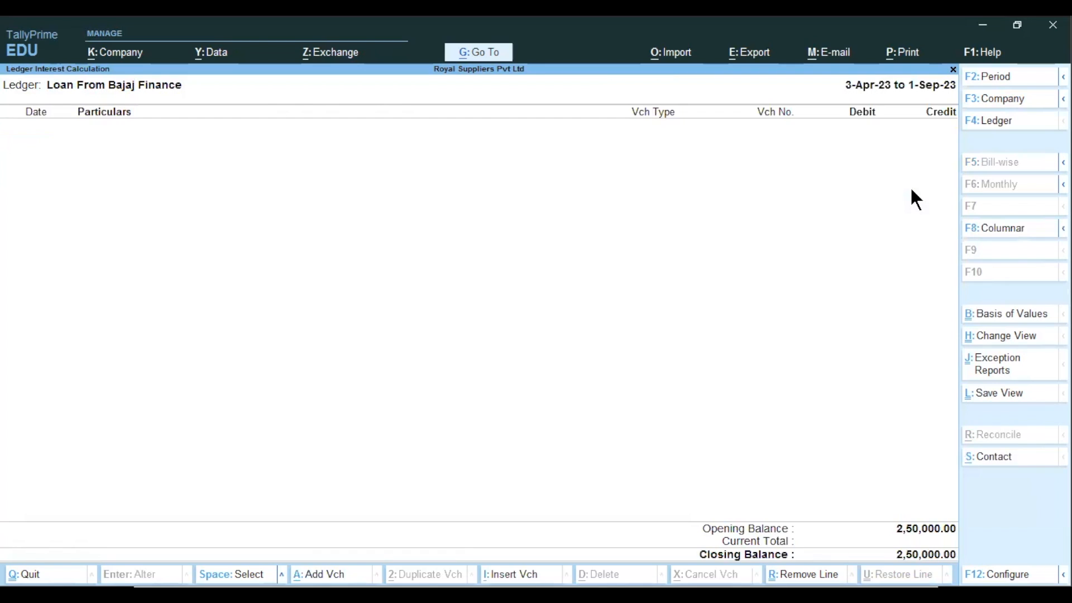
key("Escape")
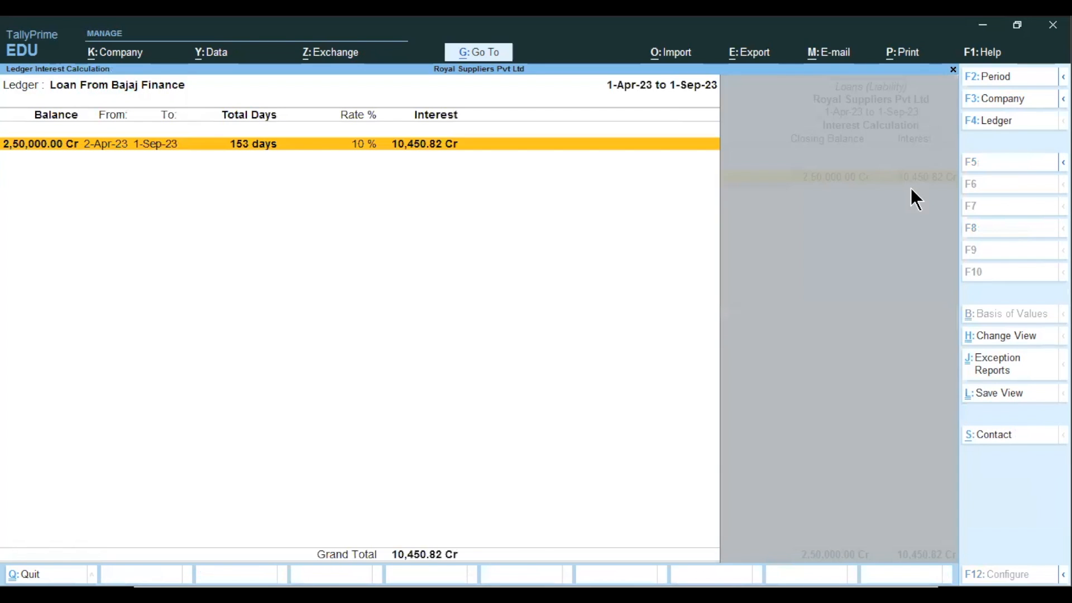
left_click(953, 69)
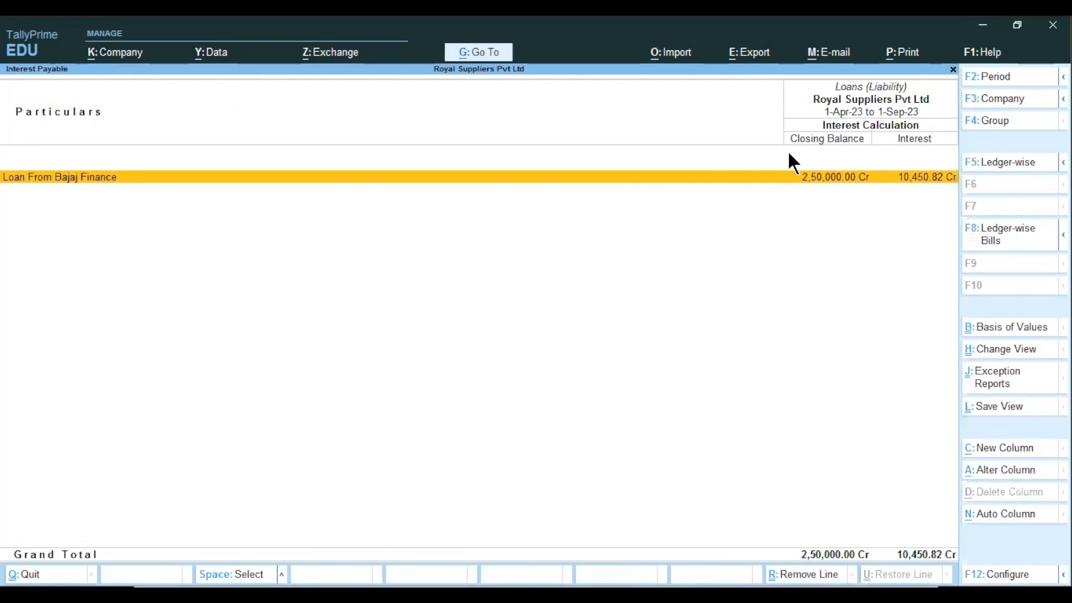
left_click(622, 181)
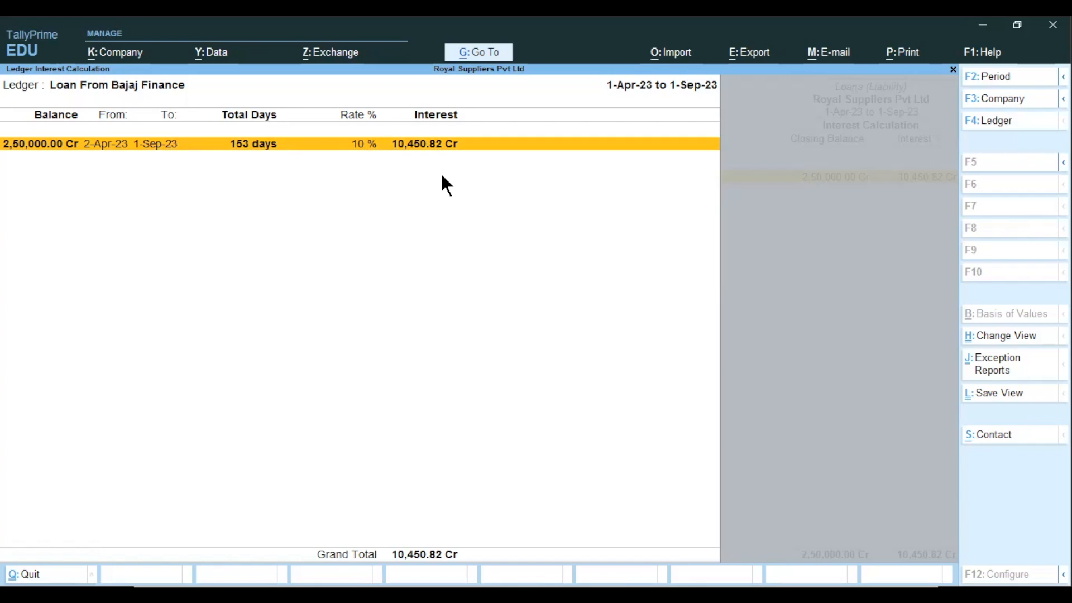
key("Escape")
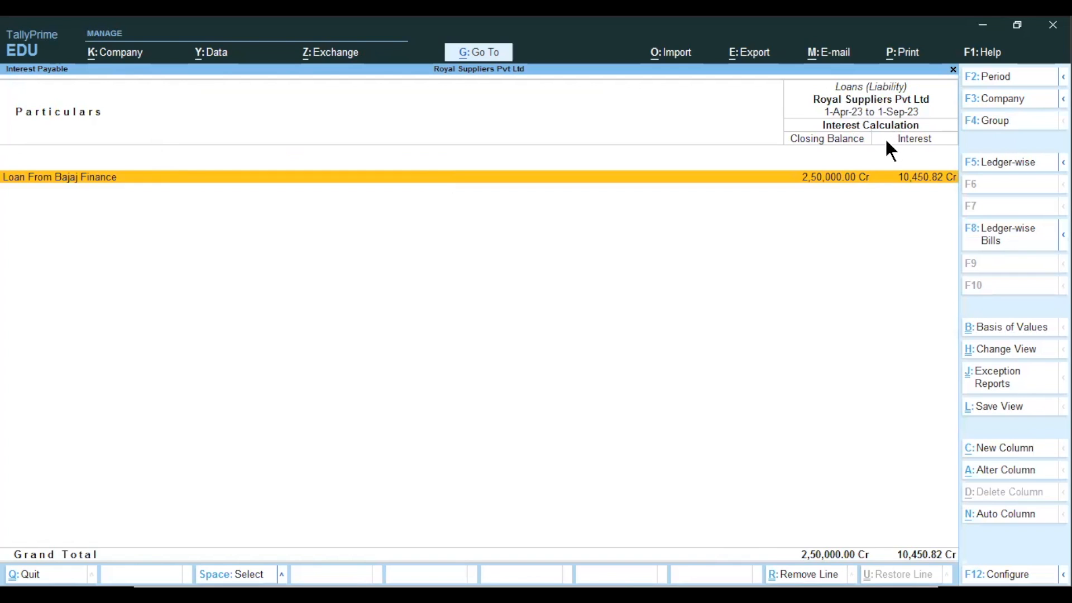
Set the report period to end on 31-12, keeping 1-4-2023 as the start date
key("F2")
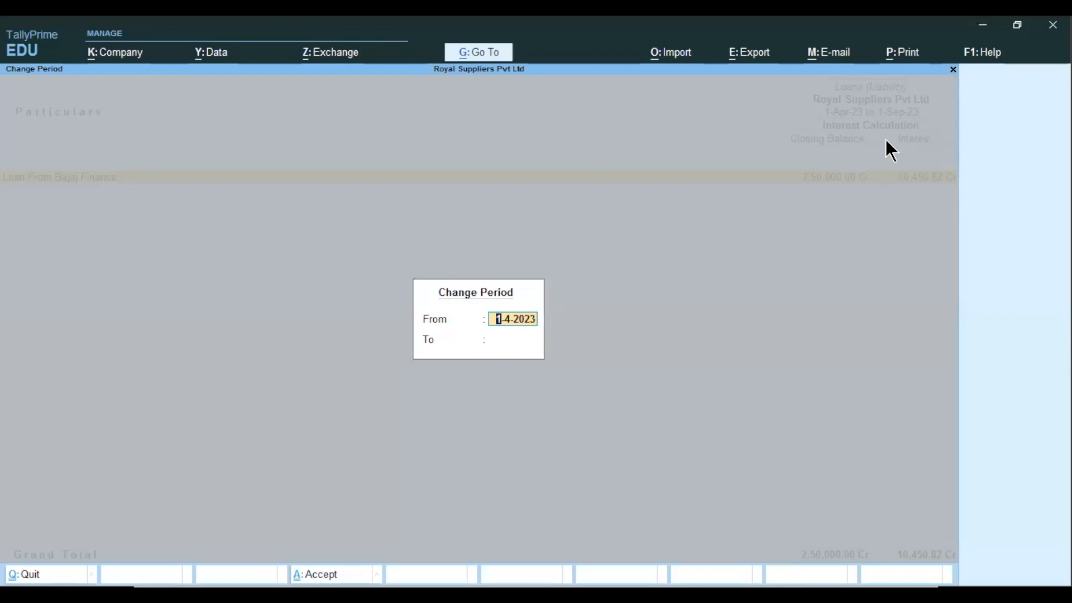
key("Return")
type("3")
type("1")
type("-12")
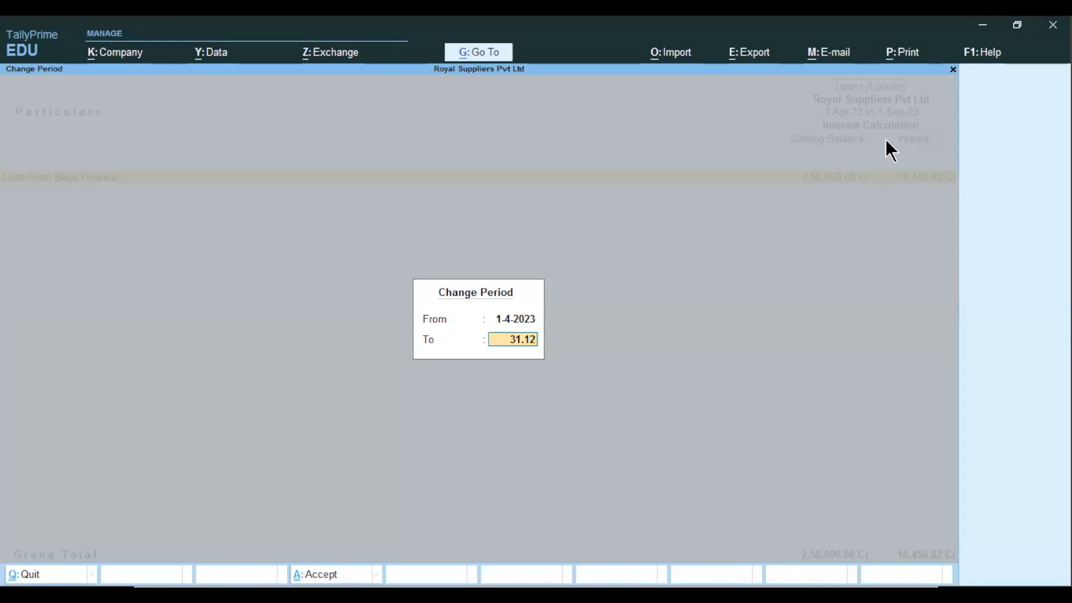
key("Return")
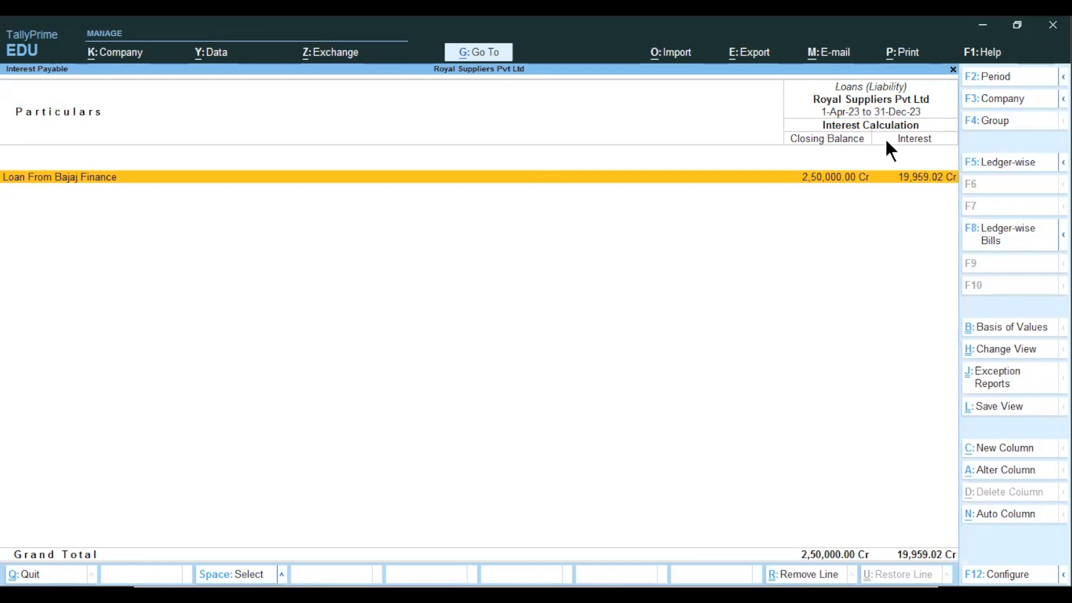
Open the Loan From Bajaj Finance interest breakdown and enter 19959.02 in the calculator
left_click(914, 185)
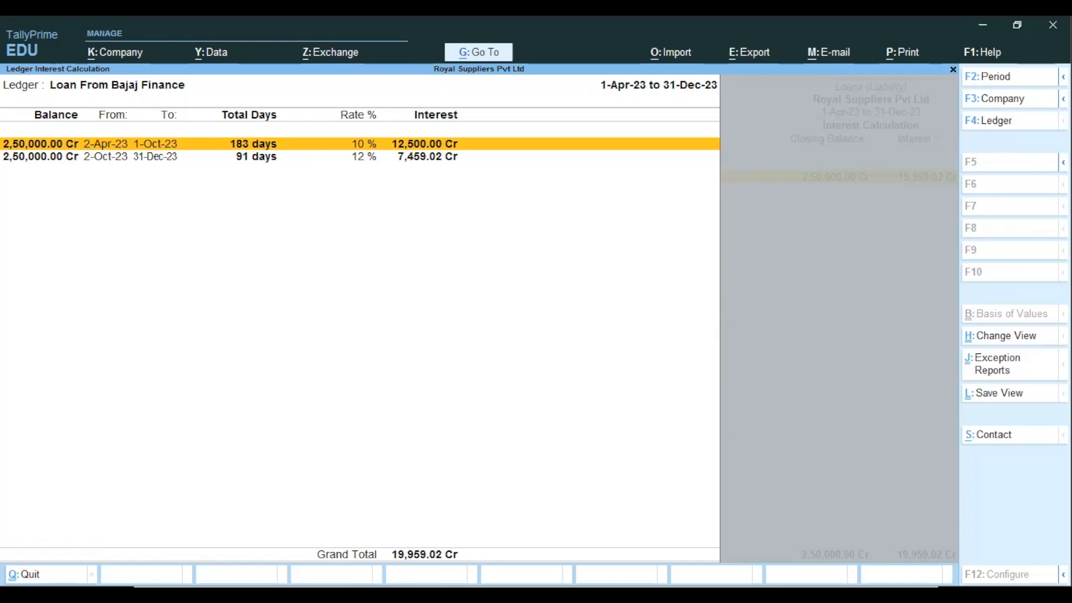
key("ctrl+n")
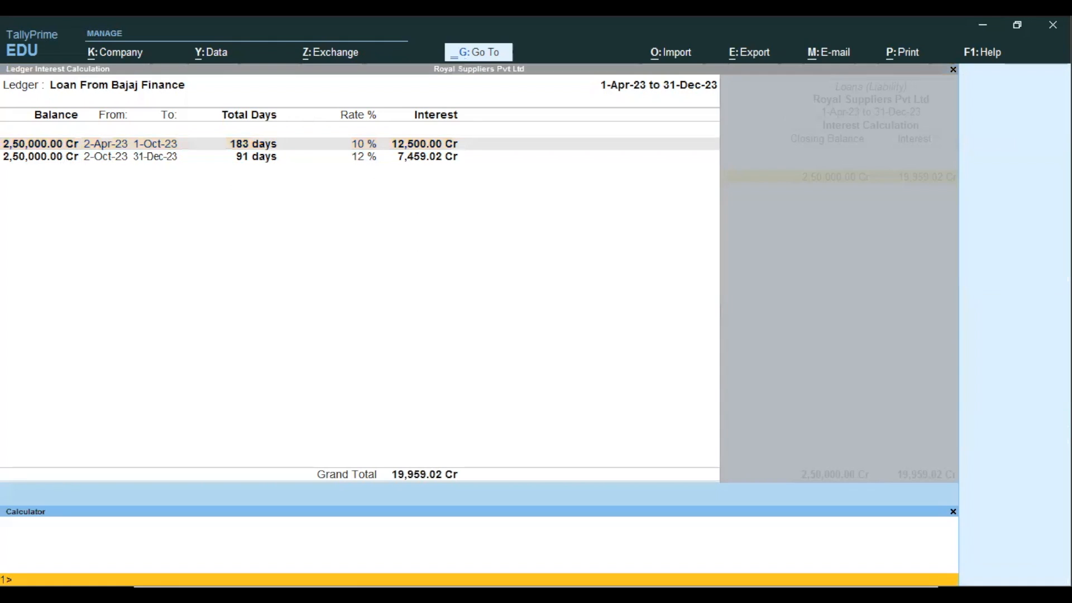
type("195")
key("BackSpace")
type("959.02")
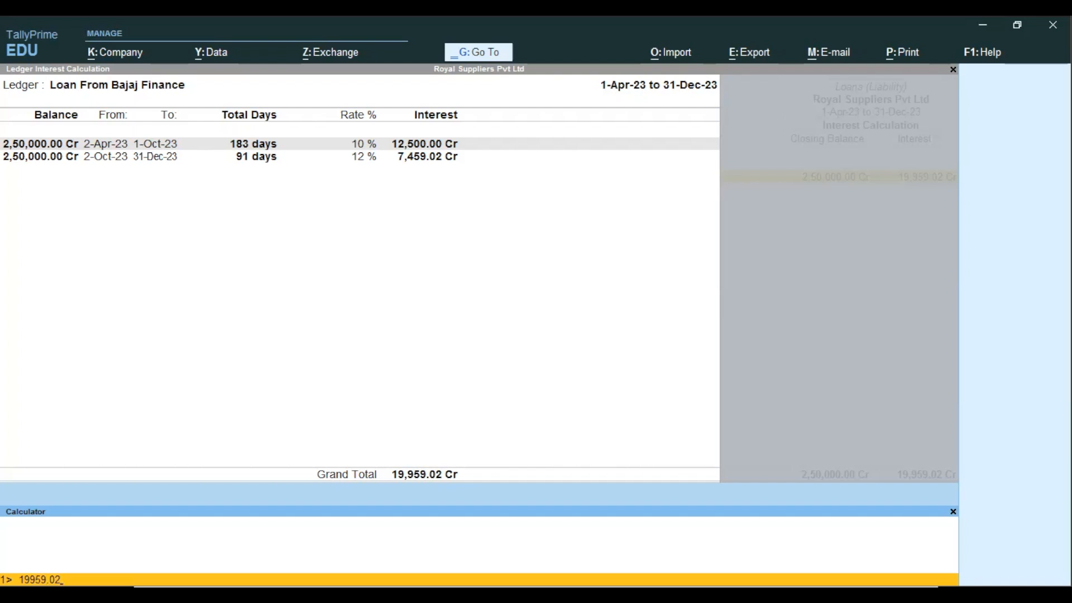
Close the calculator and the interest reports and return to the Gateway of Tally without quitting
key("Escape")
key("Escape")
key("Escape")
key("Escape")
key("Escape")
key("Escape")
key("Escape")
key("Escape")
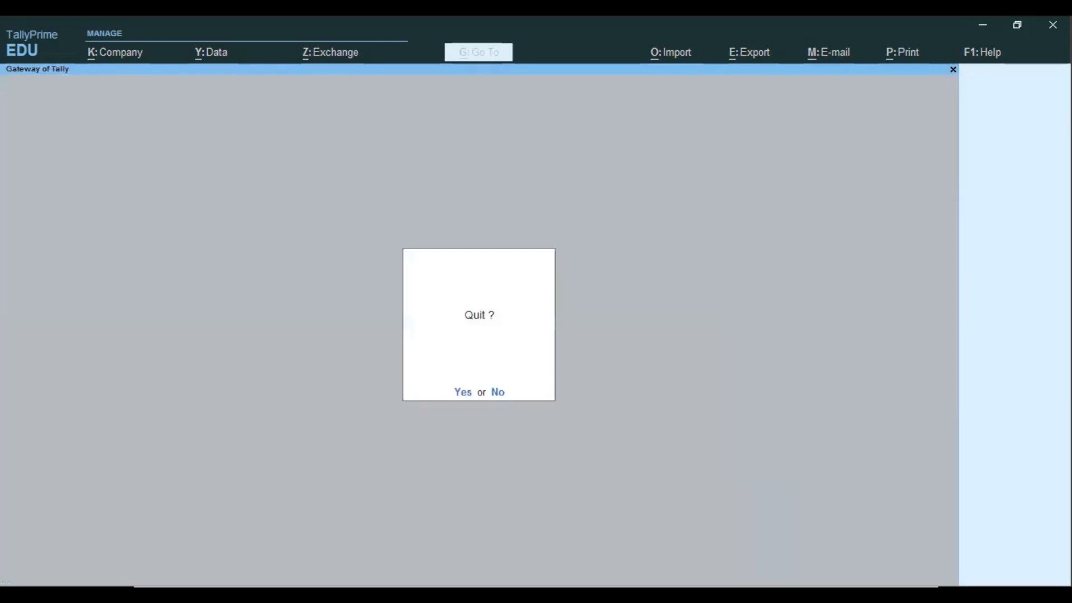
key("Escape")
Start a new payment voucher dated 31.12
key("Down")
key("Down")
key("Down")
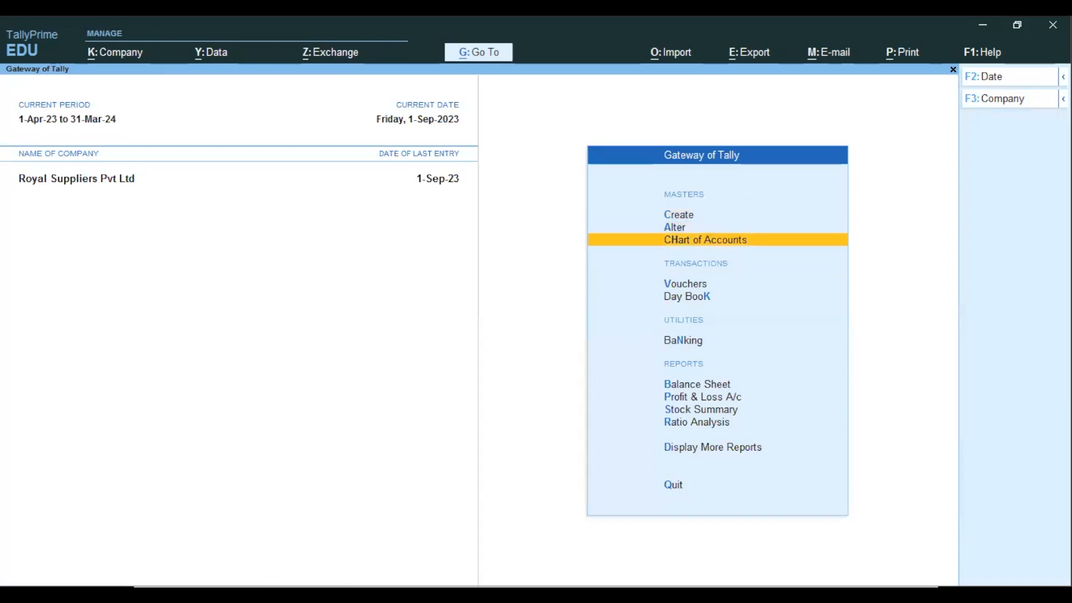
key("Return")
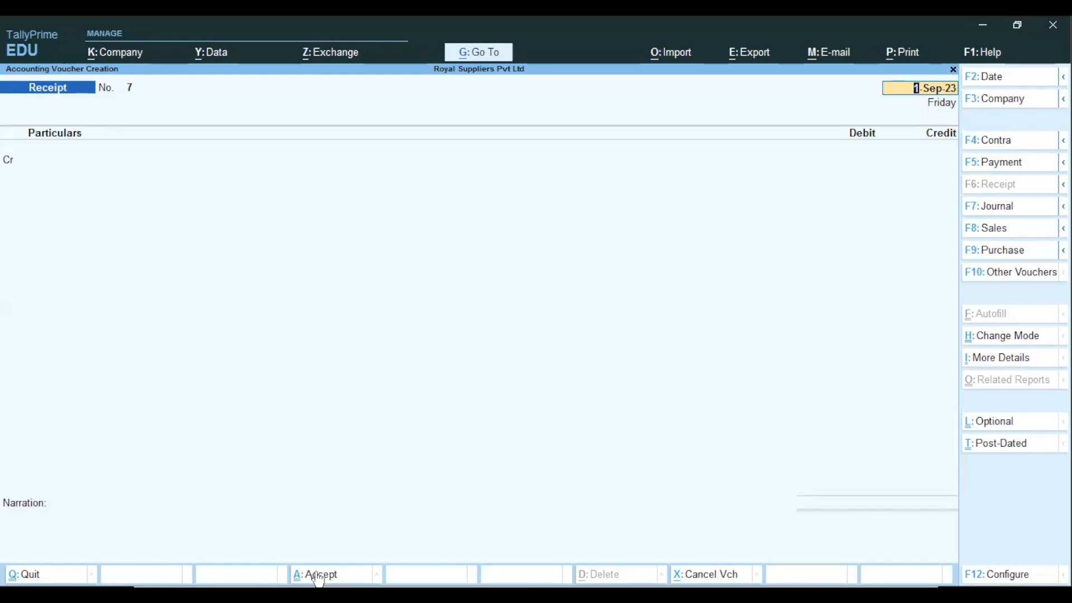
left_click(999, 162)
type("31.12")
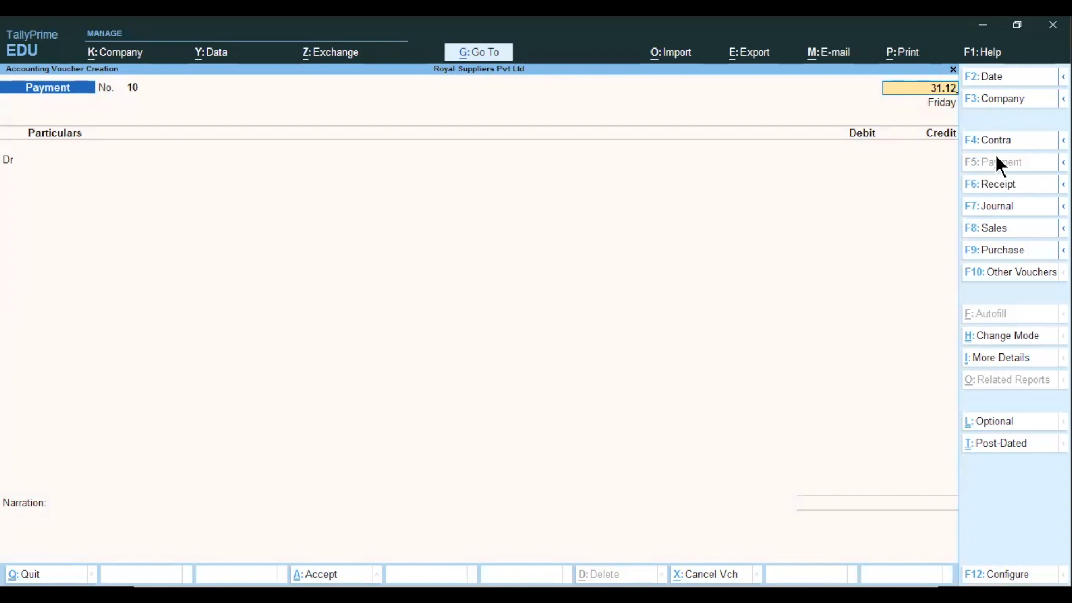
key("Return")
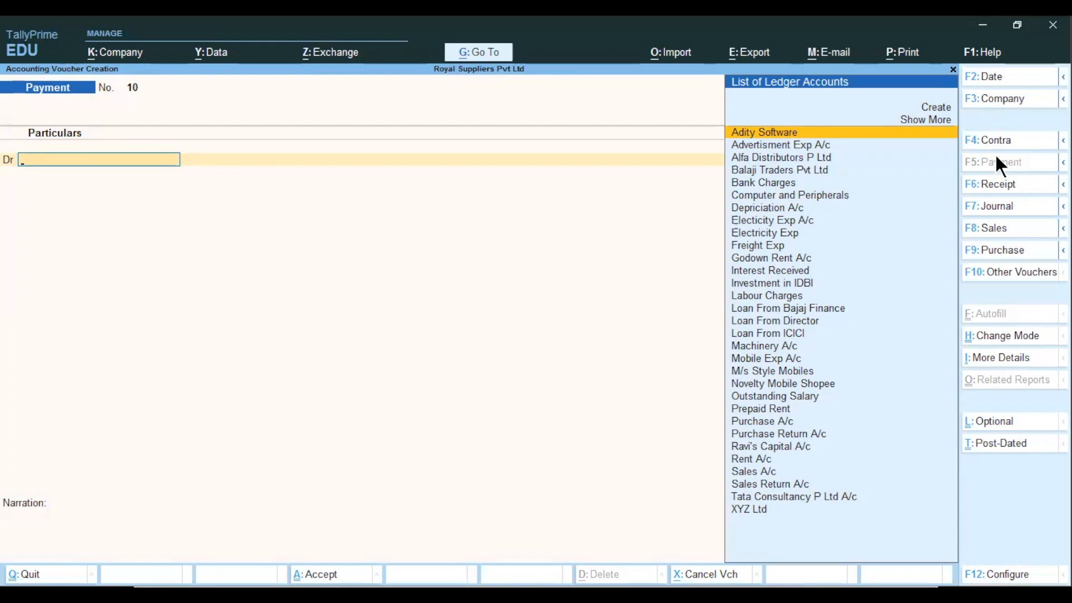
Begin creating a ledger named Interest Payable from the voucher's debit line
key("alt+c")
type("Interest Payable")
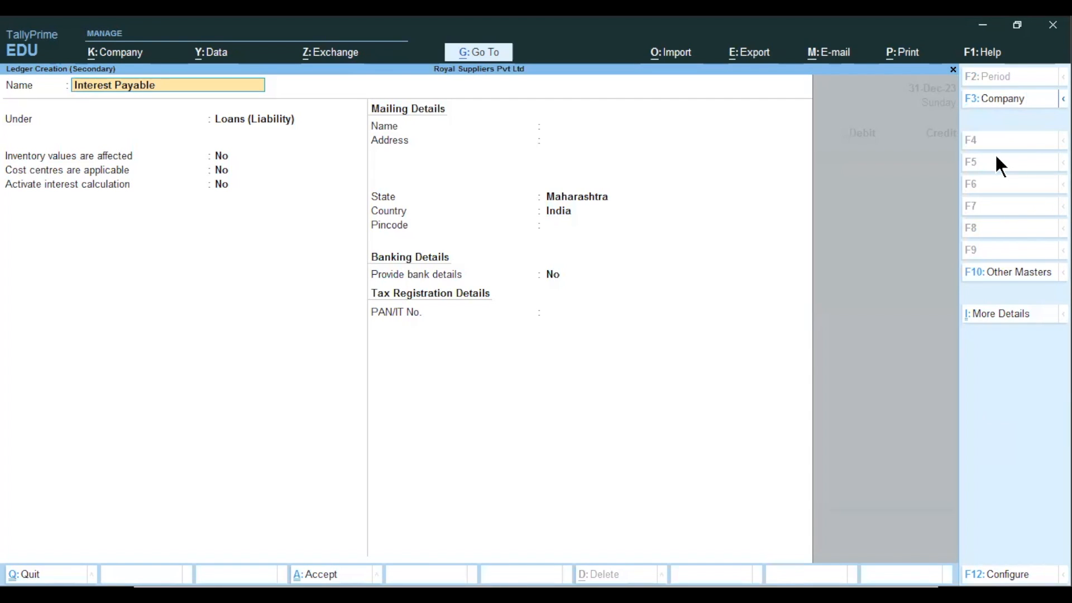
key("Return")
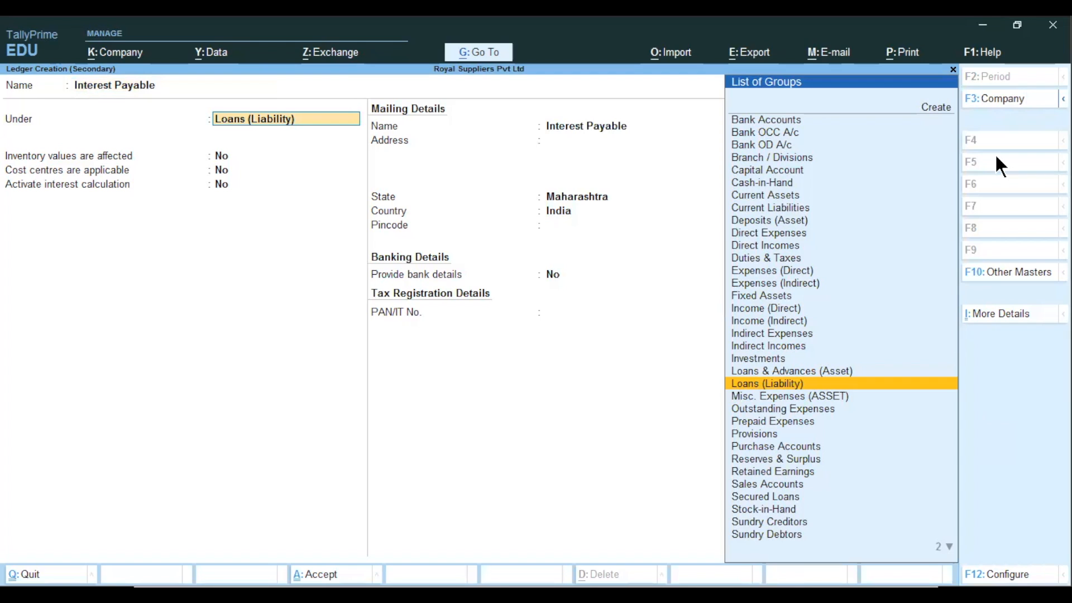
type("Ind")
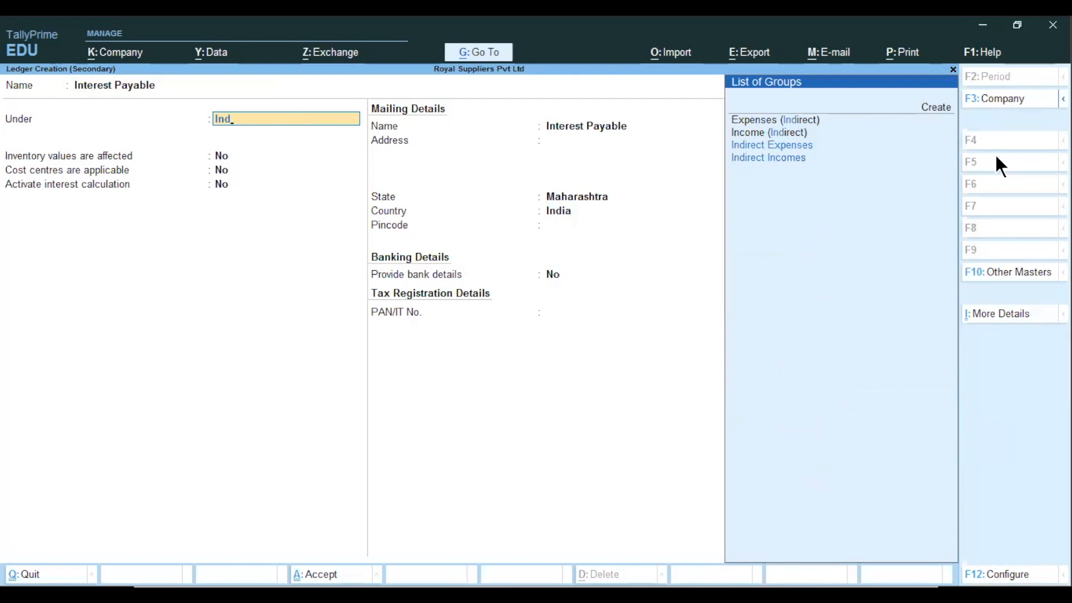
key("BackSpace")
key("BackSpace")
key("BackSpace")
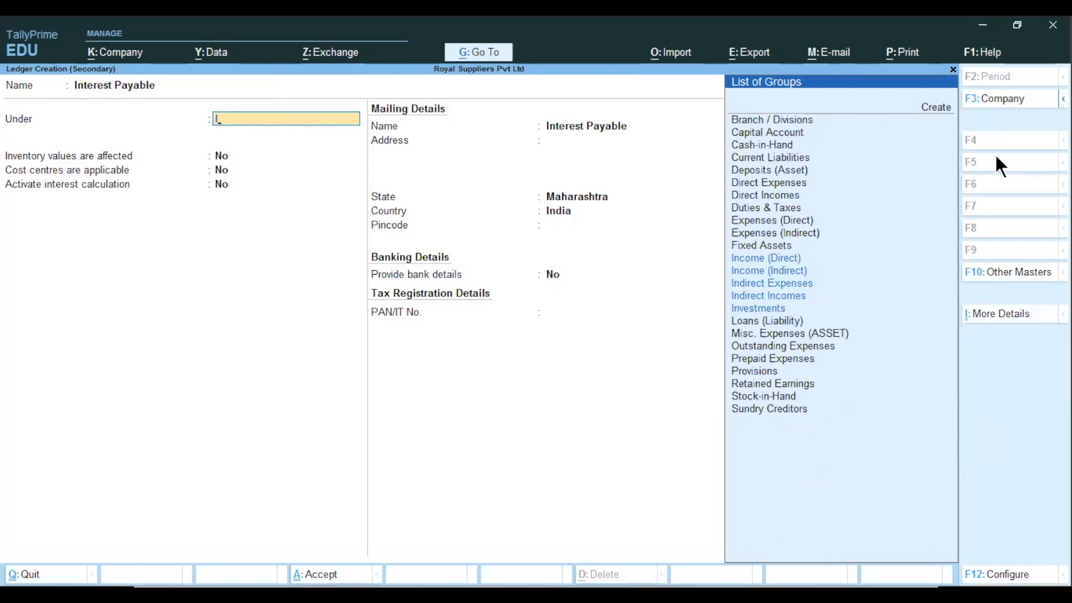
key("Return")
key("BackSpace")
Save the Interest Payable ledger under Current Liabilities and debit it with 19959.02 in the payment voucher
type("cu")
key("Down")
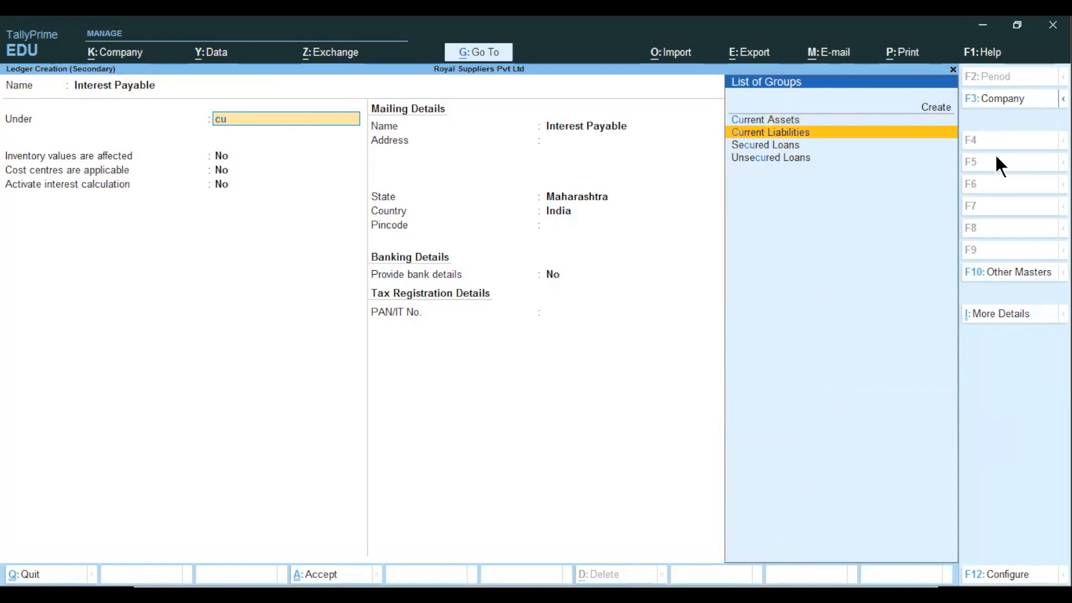
key("Return")
key("ctrl")
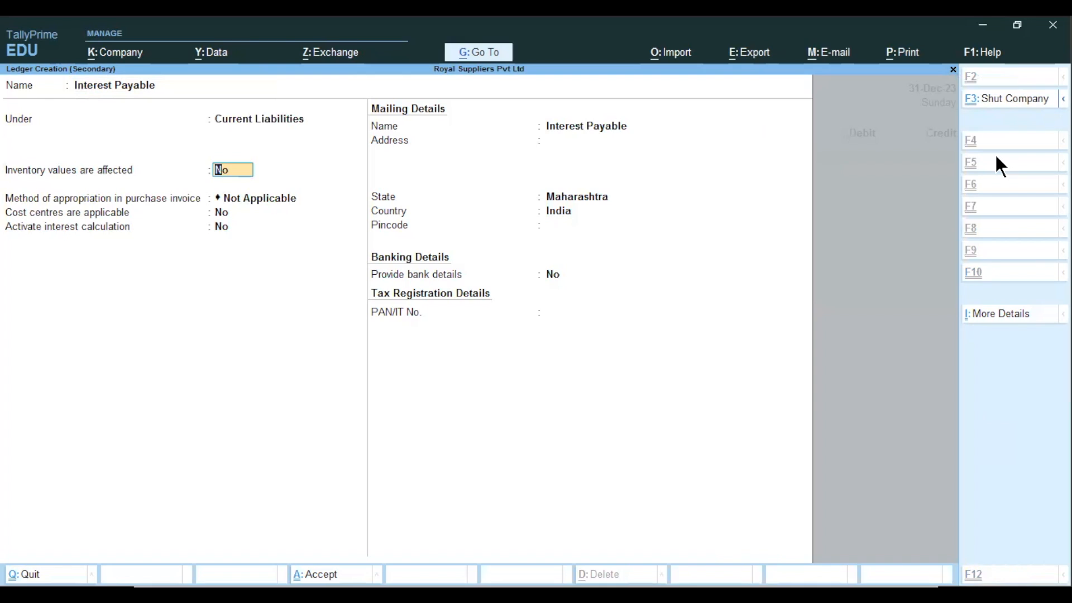
key("ctrl+a")
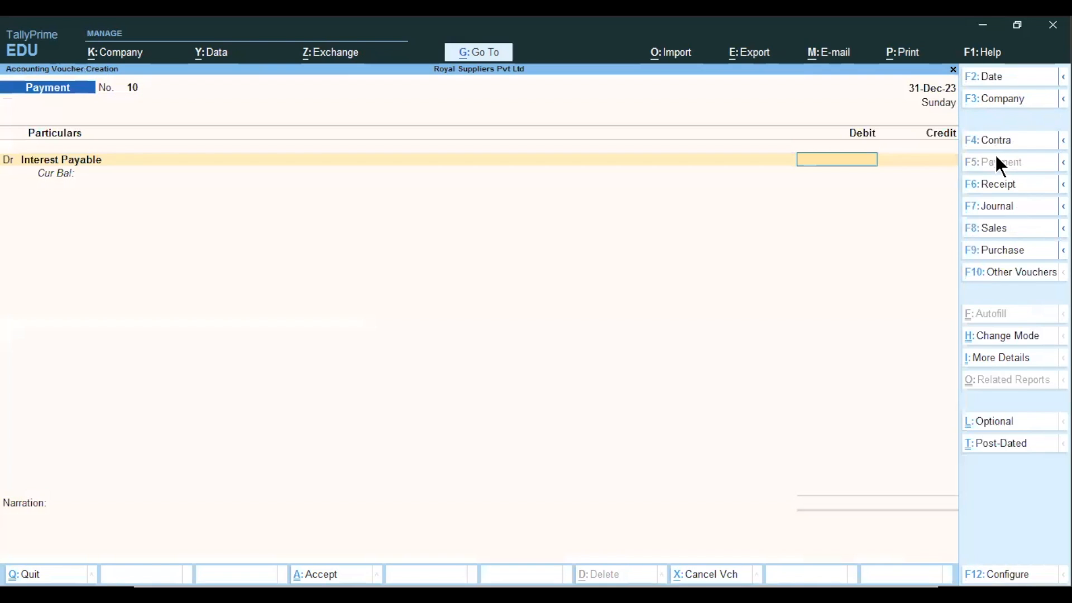
type("19959.02")
key("Return")
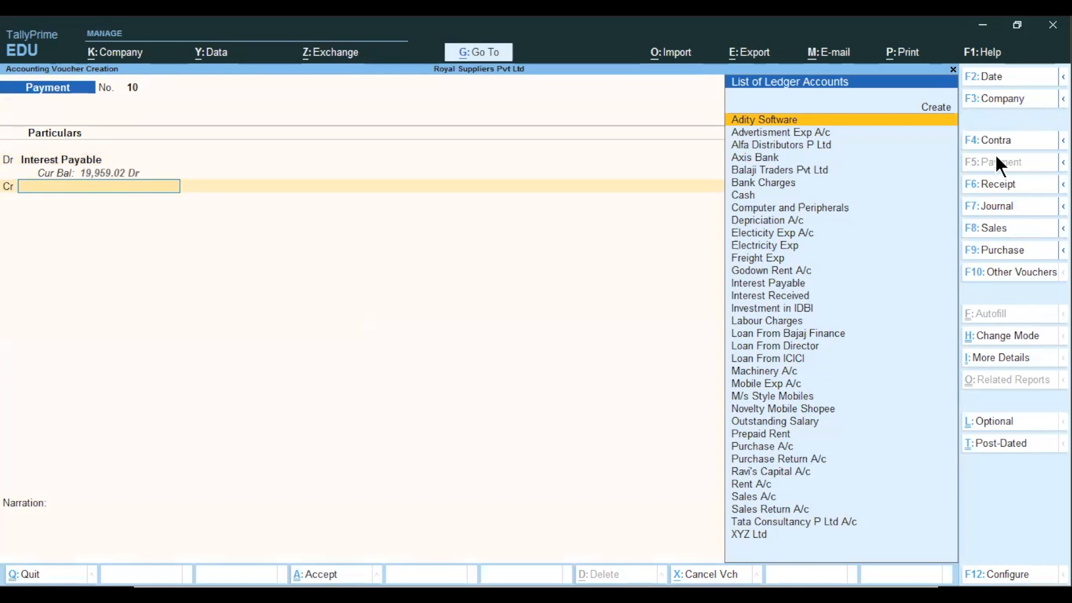
Create the Bajaj Finance ledger under Sundry Creditors for the voucher's credit line, keeping the remaining defaults
key("alt+c")
type("Bajajn")
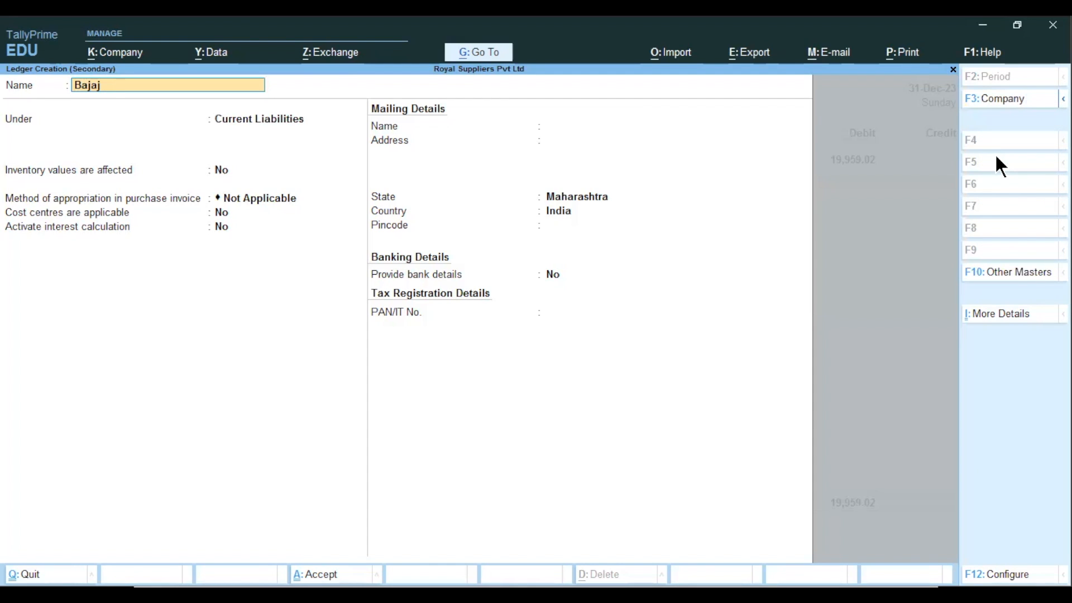
type("Finance")
key("Return")
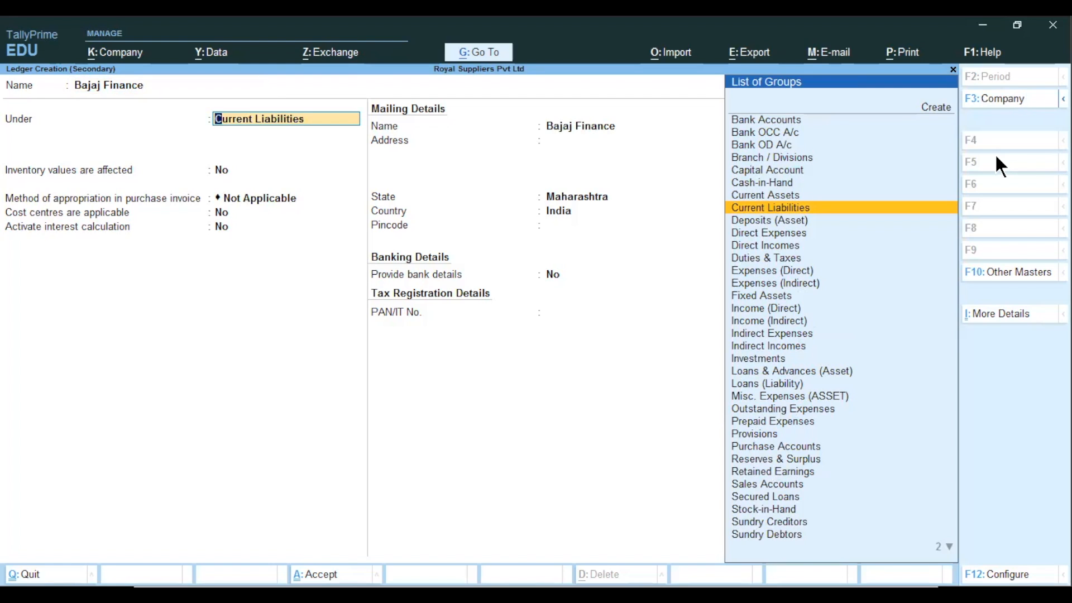
type("Cre")
key("Return")
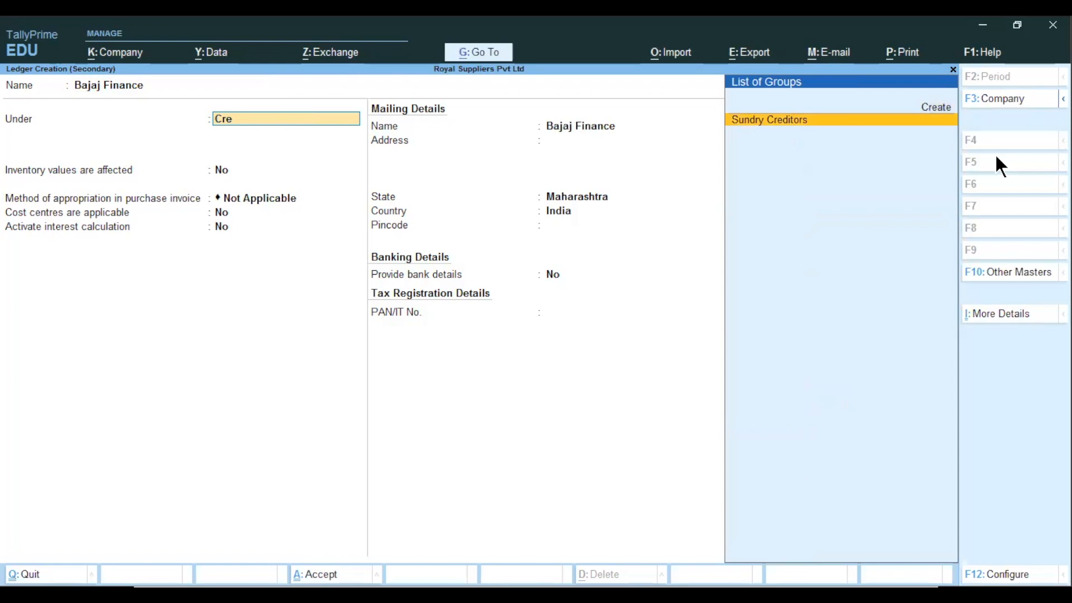
key("Return")
key("Return")
key("Return")
key("Return")
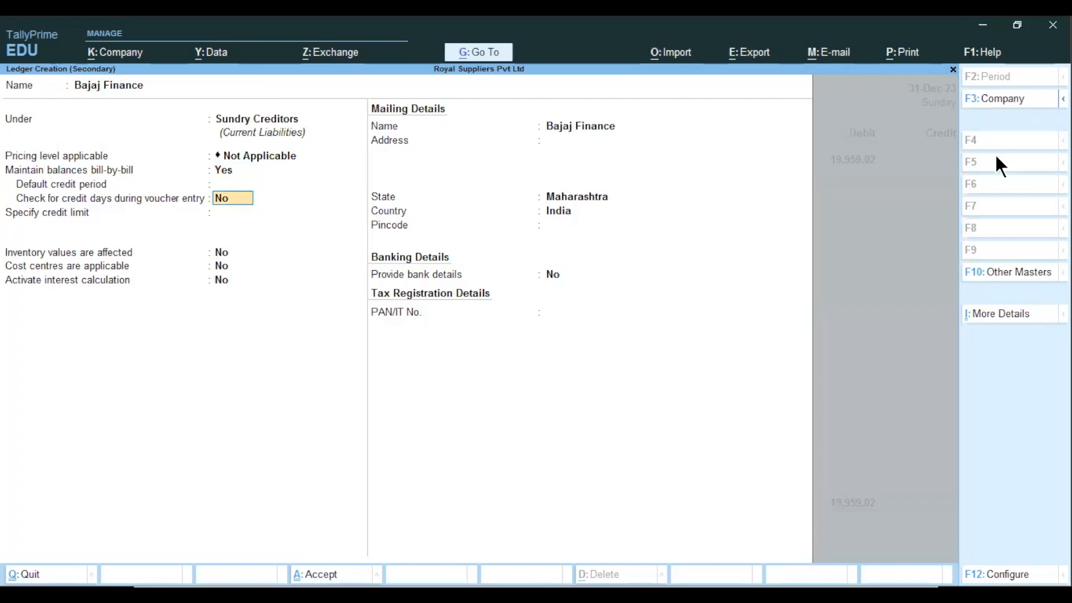
key("ctrl+a")
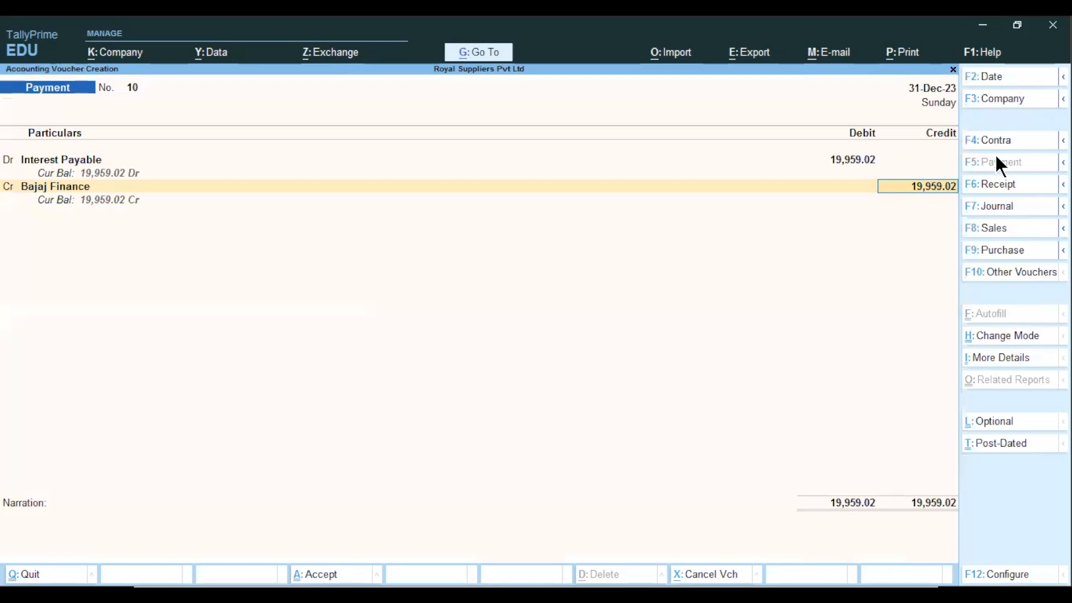
Allocate the 19,959.02 credit for Bajaj Finance as On Account in the bill-wise details and leave the payment voucher
key("Return")
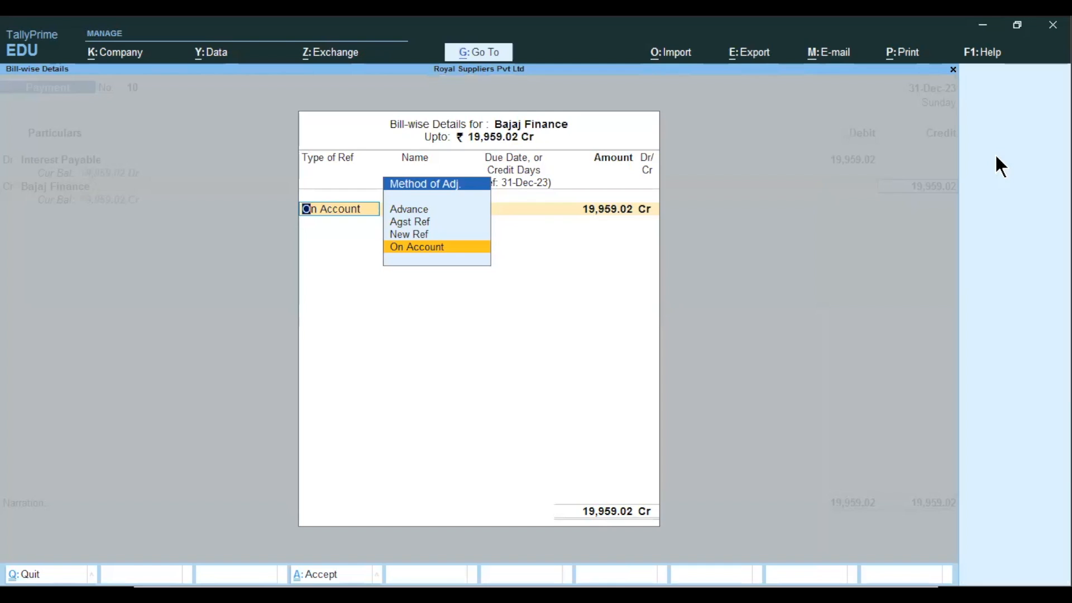
key("Return")
key("Return")
key("Return")
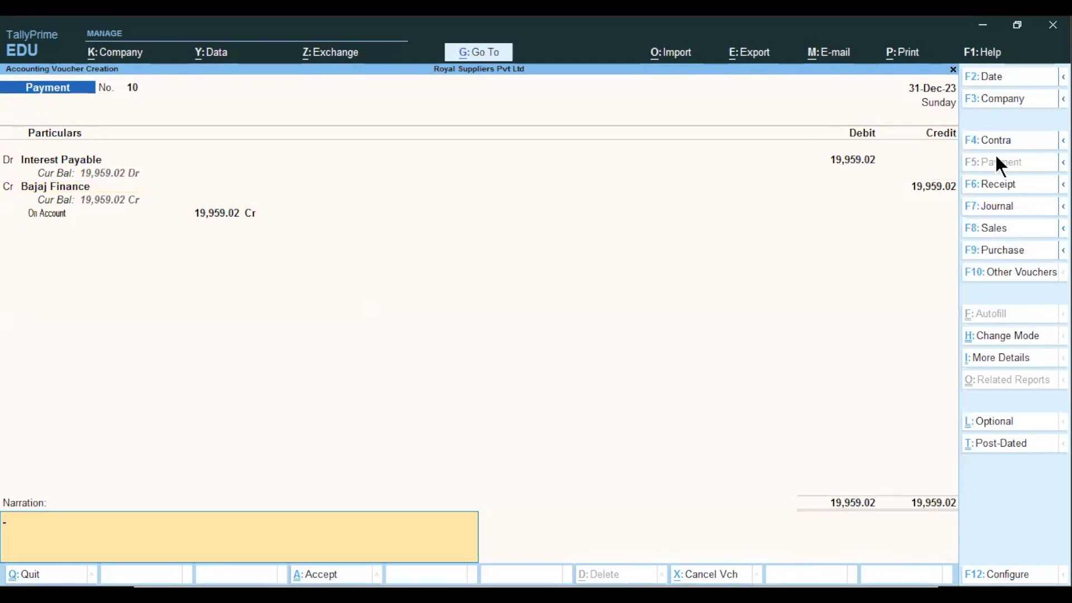
key("Escape")
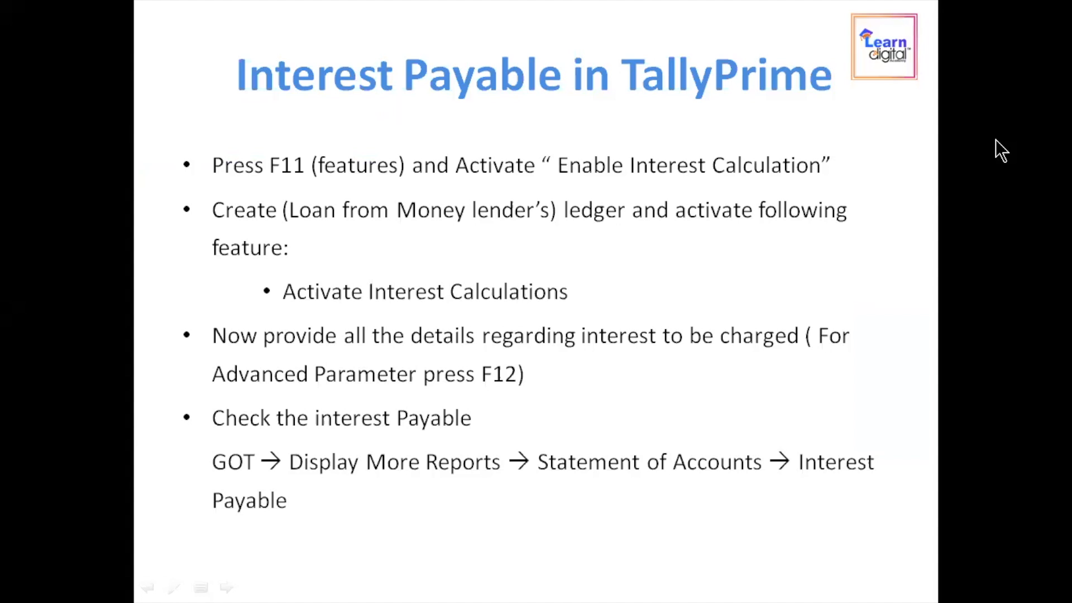
key("Right")
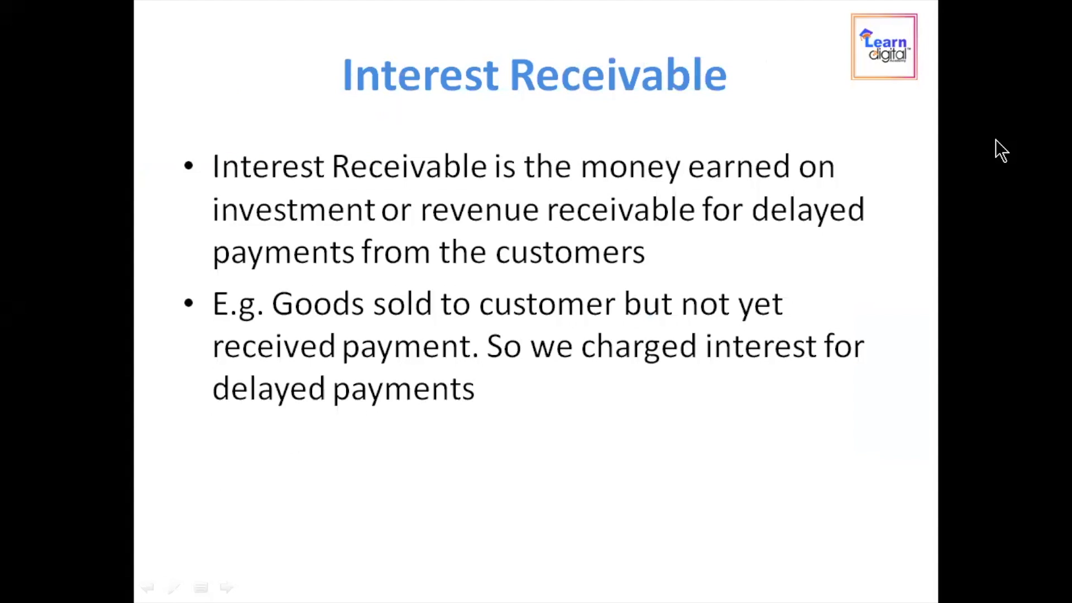
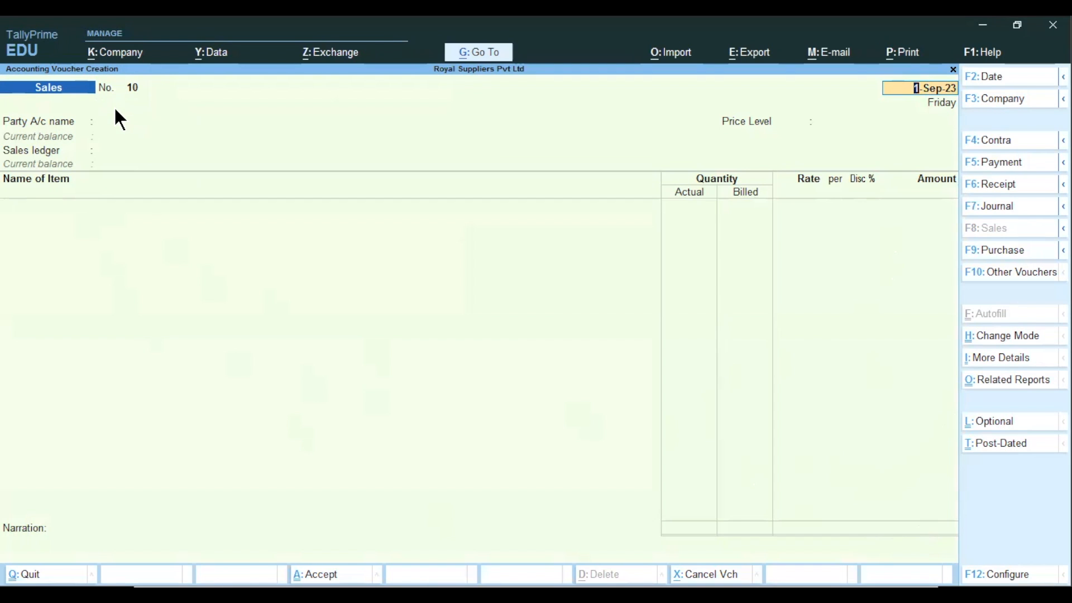
Quit the blank sales voucher and open the Sales voucher type for alteration
key("Escape")
key("y")
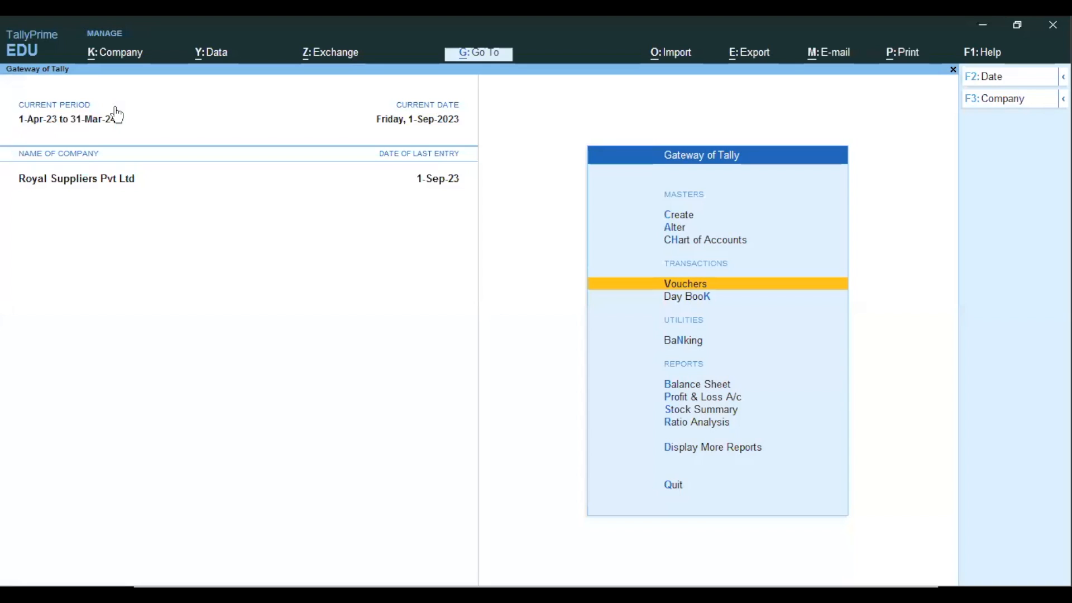
key("Up")
key("Up")
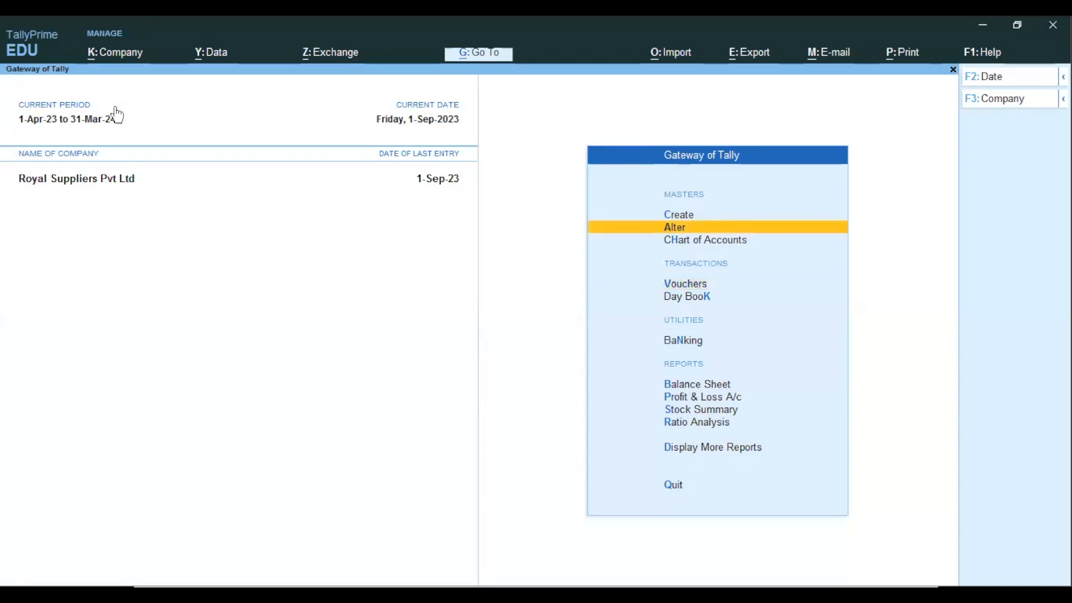
key("Return")
key("Down")
key("Down")
key("Down")
key("Down")
key("Down")
key("Return")
type("Sal")
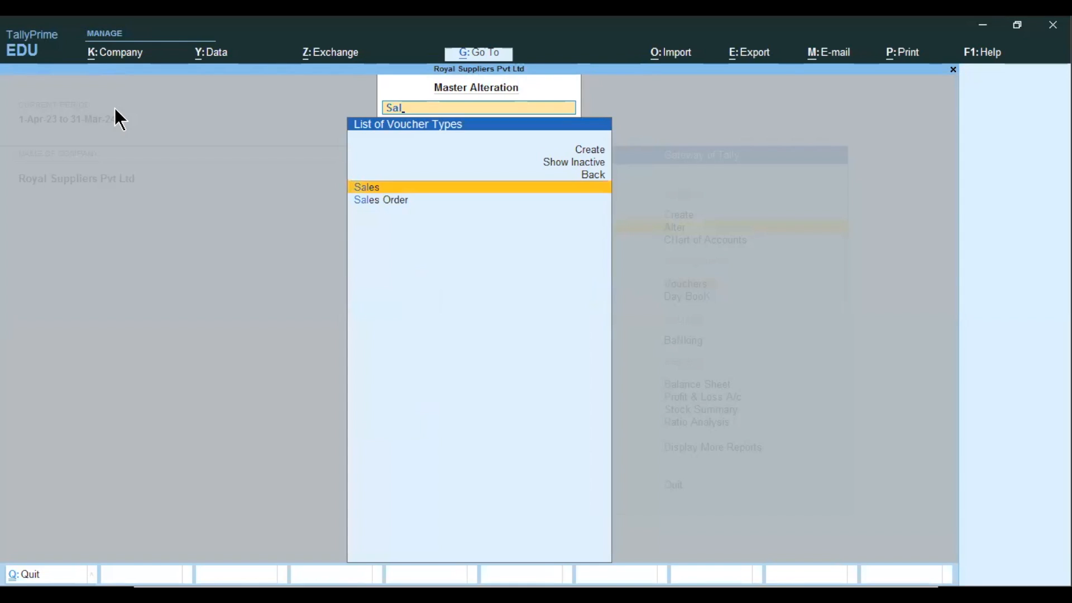
key("Return")
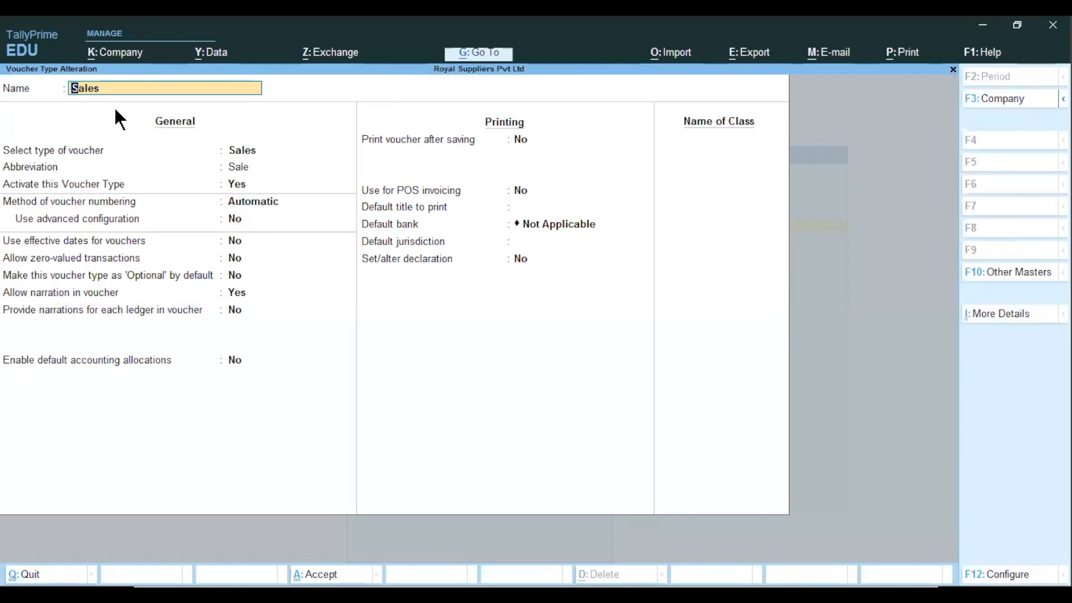
Set the Sales voucher type's method of voucher numbering to Manual, accept the numbering change and save it
key("Return")
key("Return")
key("Return")
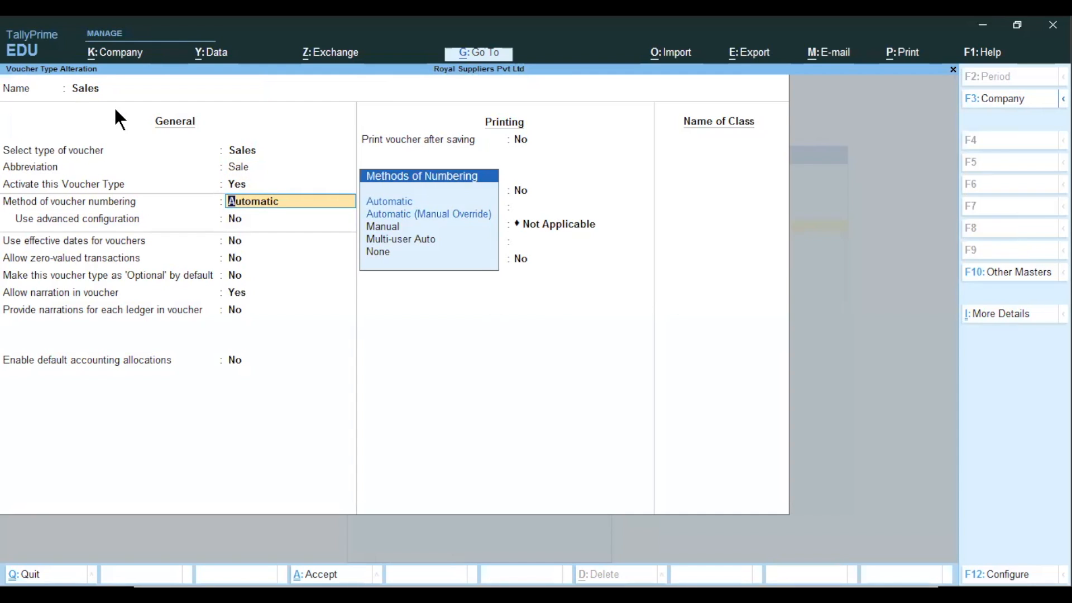
key("Down")
key("Down")
key("Down")
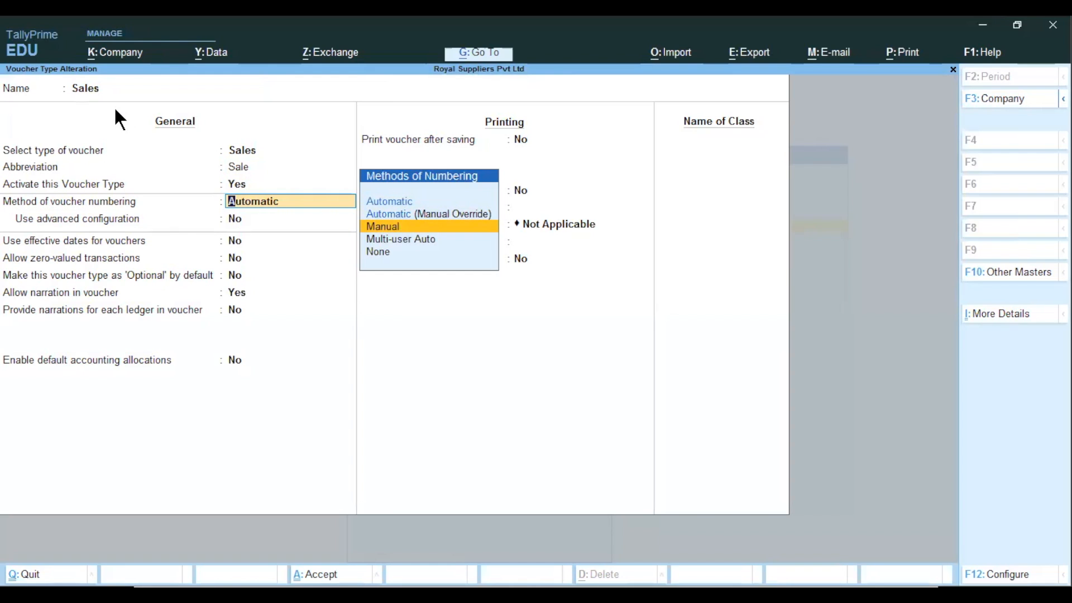
key("Return")
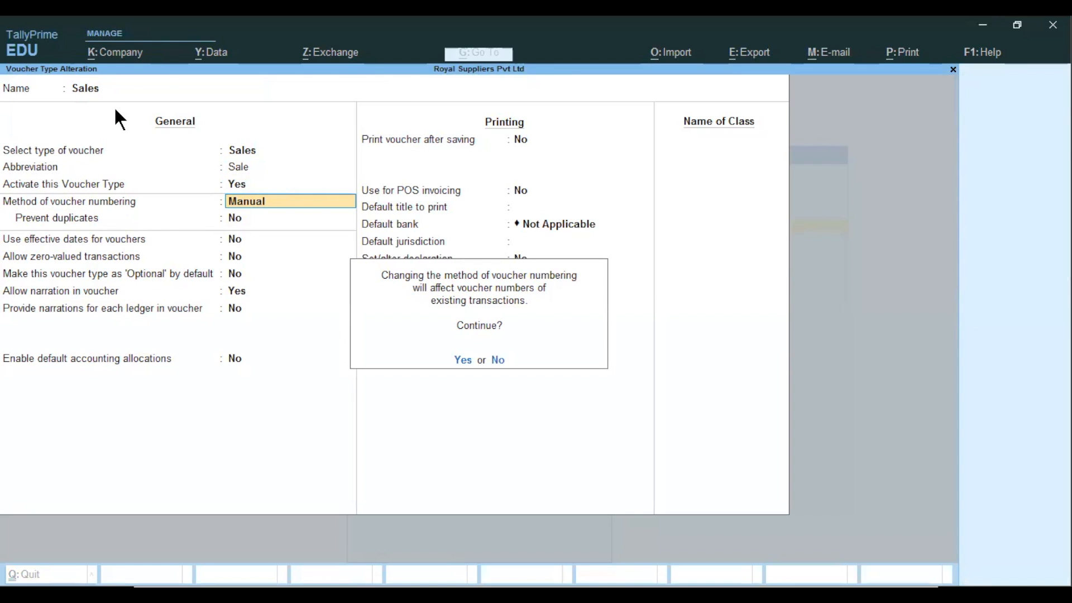
key("Return")
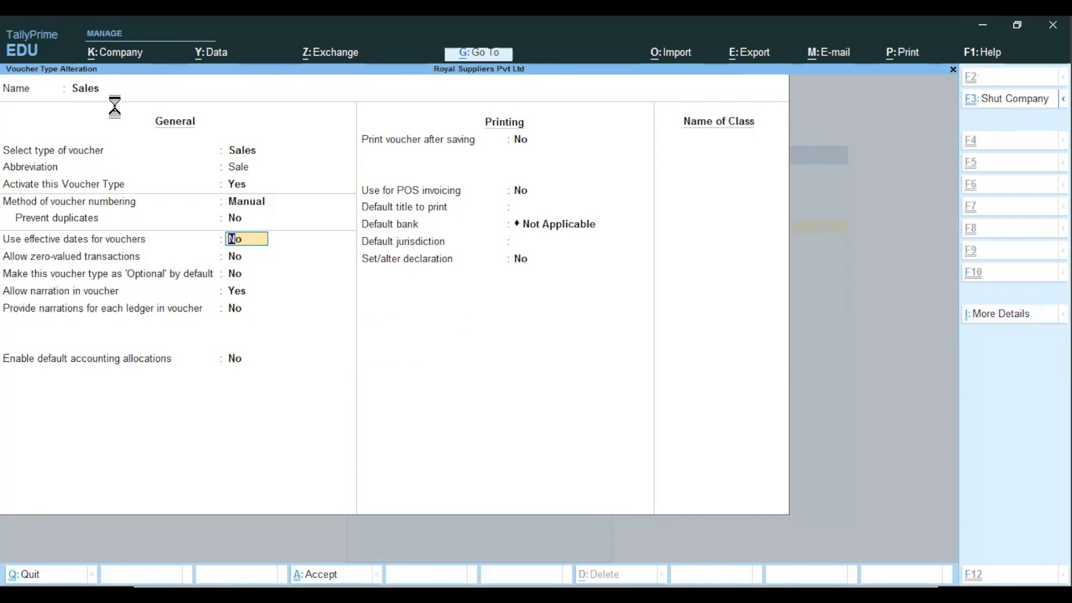
key("ctrl+a")
key("Escape")
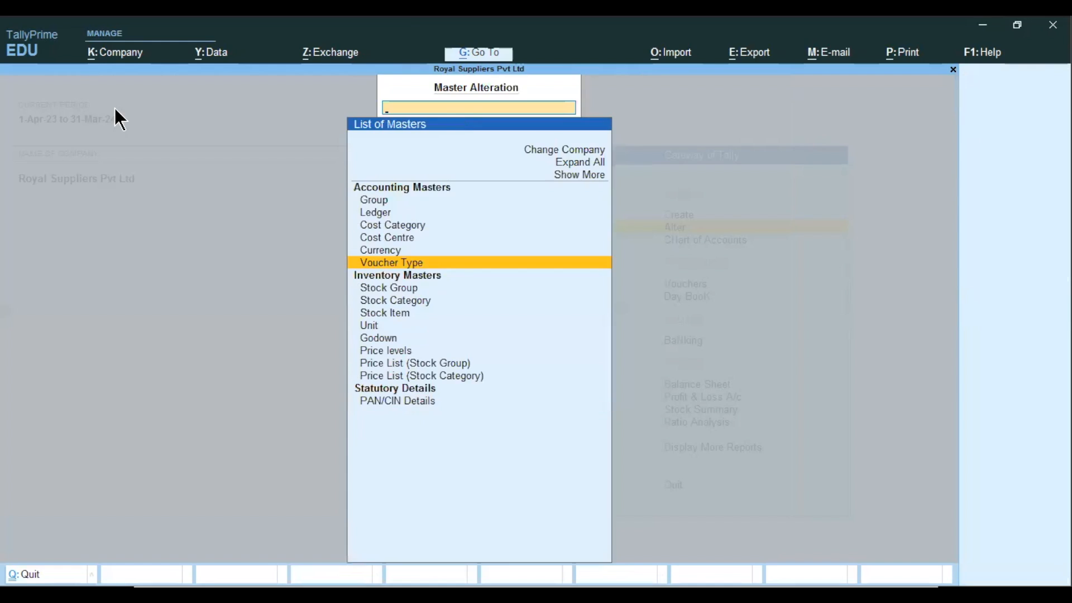
Leave master alteration and start creating a ledger named Alfa Distrbutors Pvt Ltd
key("Escape")
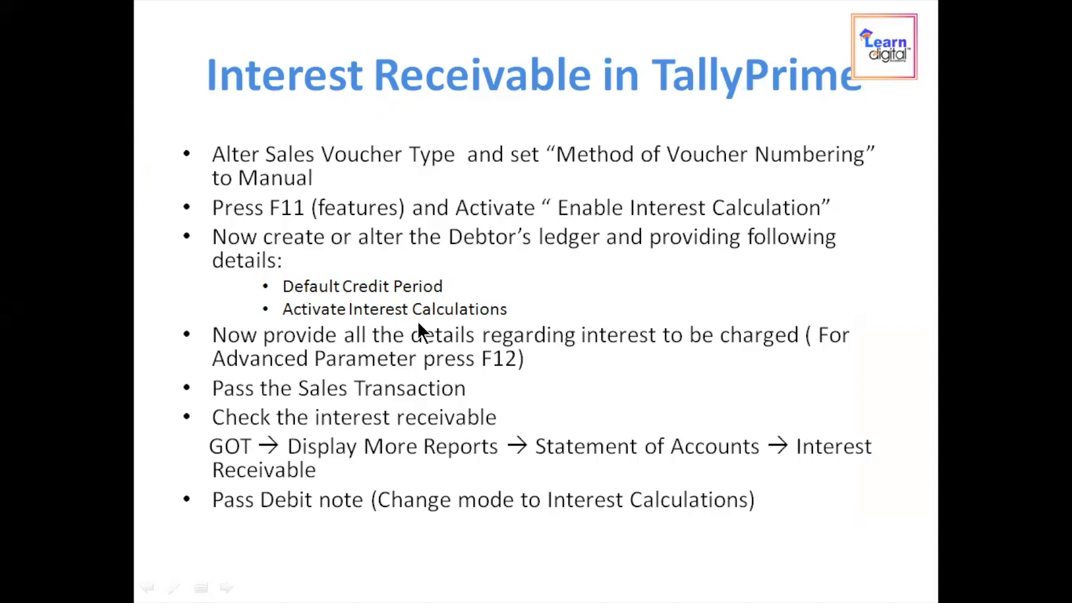
key("alt+Tab")
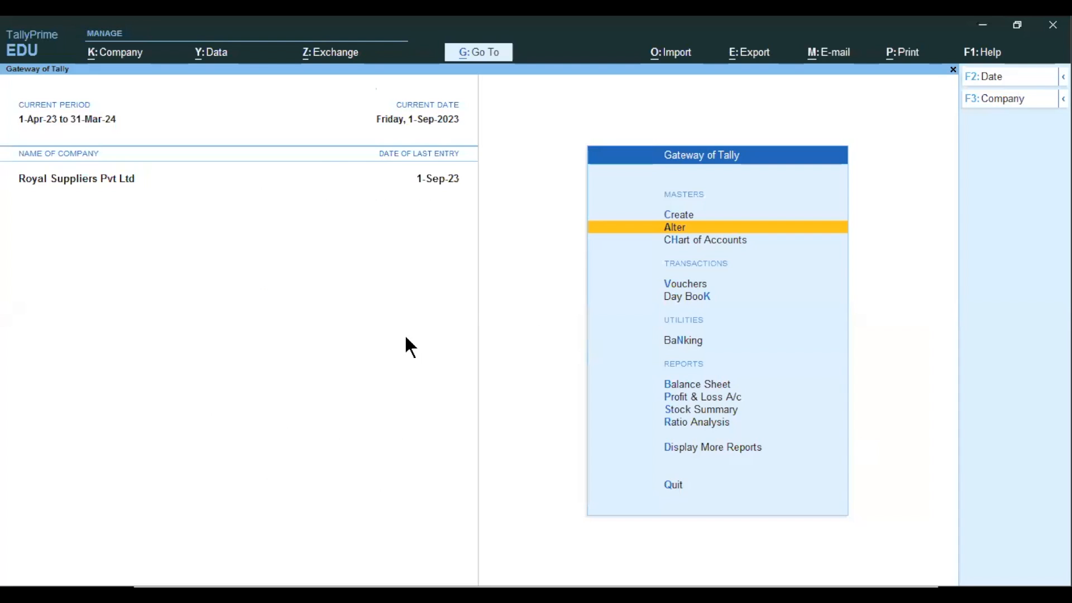
key("c")
key("Down")
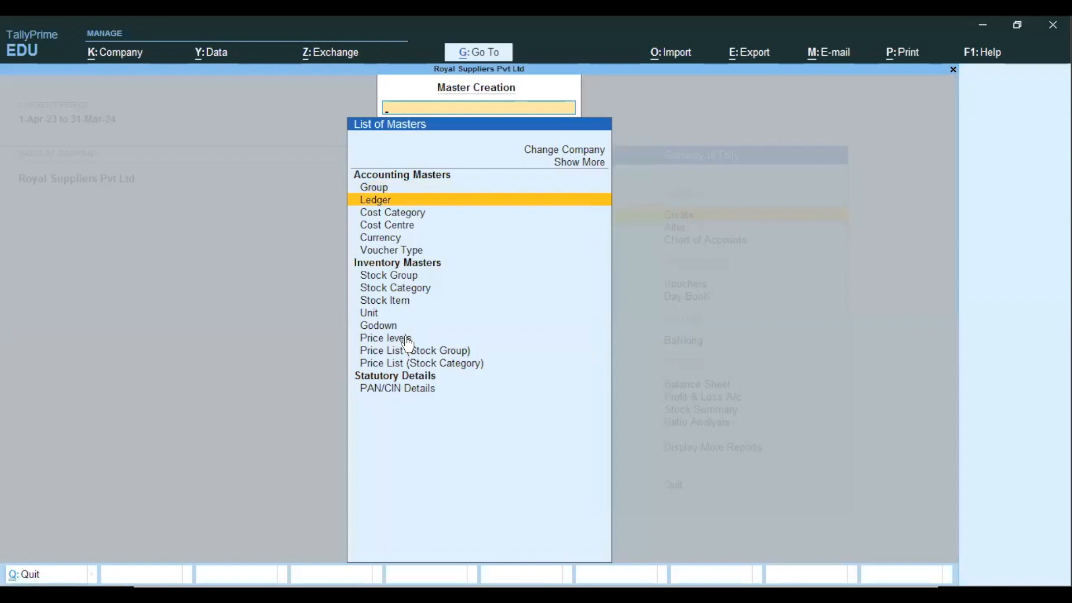
key("Return")
type("Alfa Distrb")
key("Return")
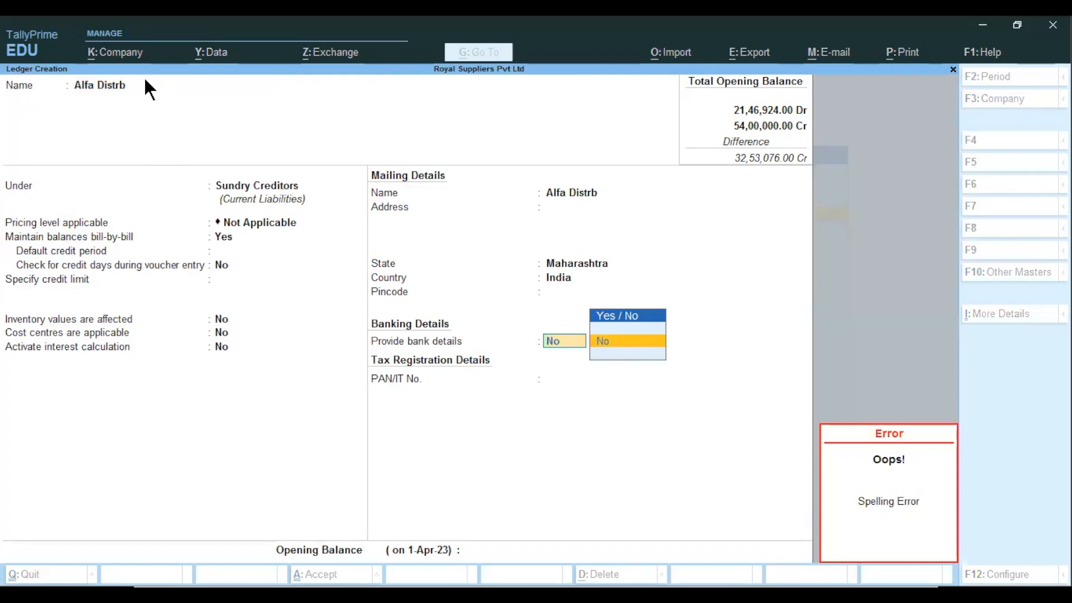
left_click(120, 84)
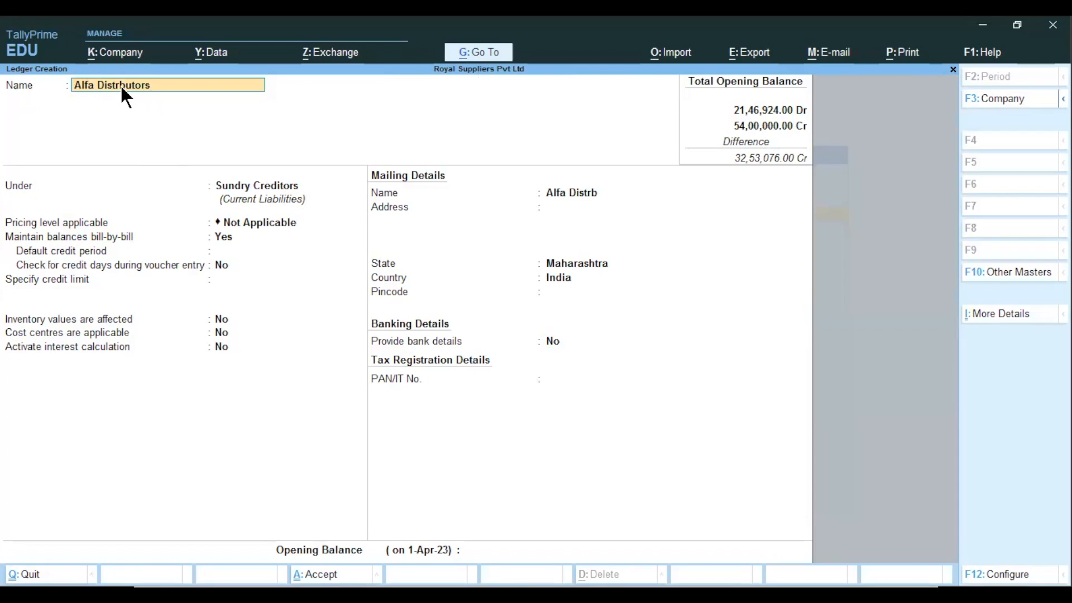
type("Pvt Ltd")
key("Return")
Place the new ledger under the Sundry Debtors group and keep the pricing level as Not Applicable
type("Deb")
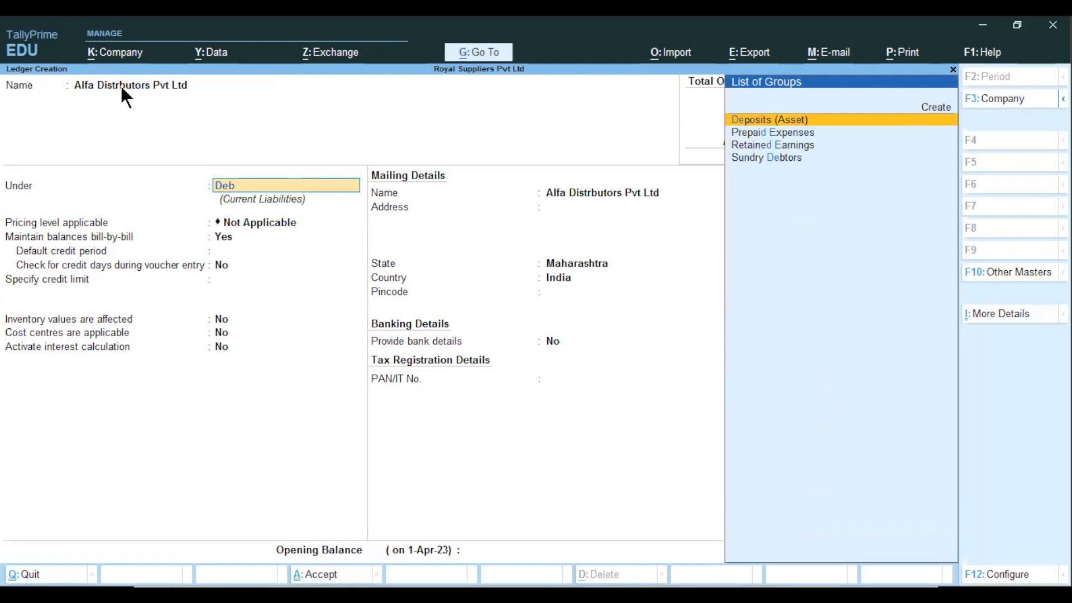
key("Down")
key("Down")
key("Down")
key("Return")
key("Return")
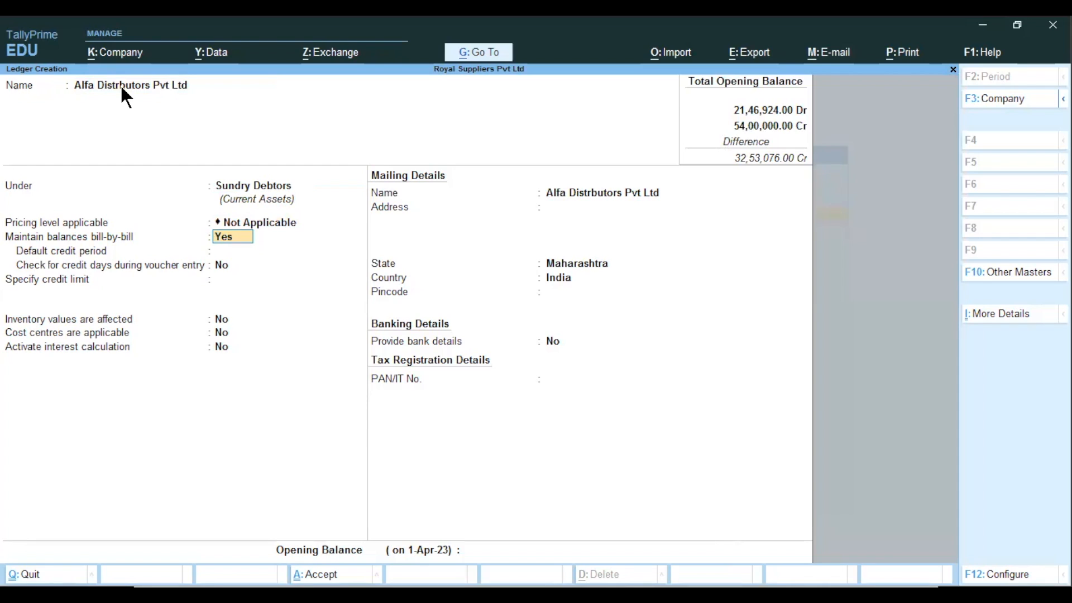
Keep bill-by-bill balances on and set the debtor ledger's default credit period to 15 days, leaving the credit-days check at No
key("Return")
key("Return")
key("Return")
key("Return")
key("Return")
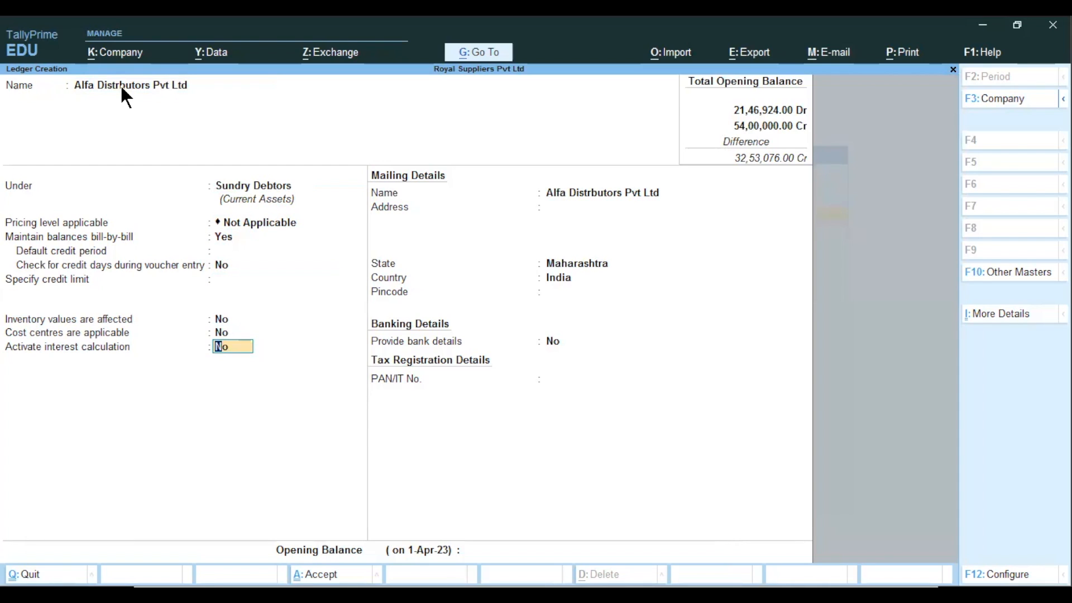
key("Up")
key("Up")
key("Up")
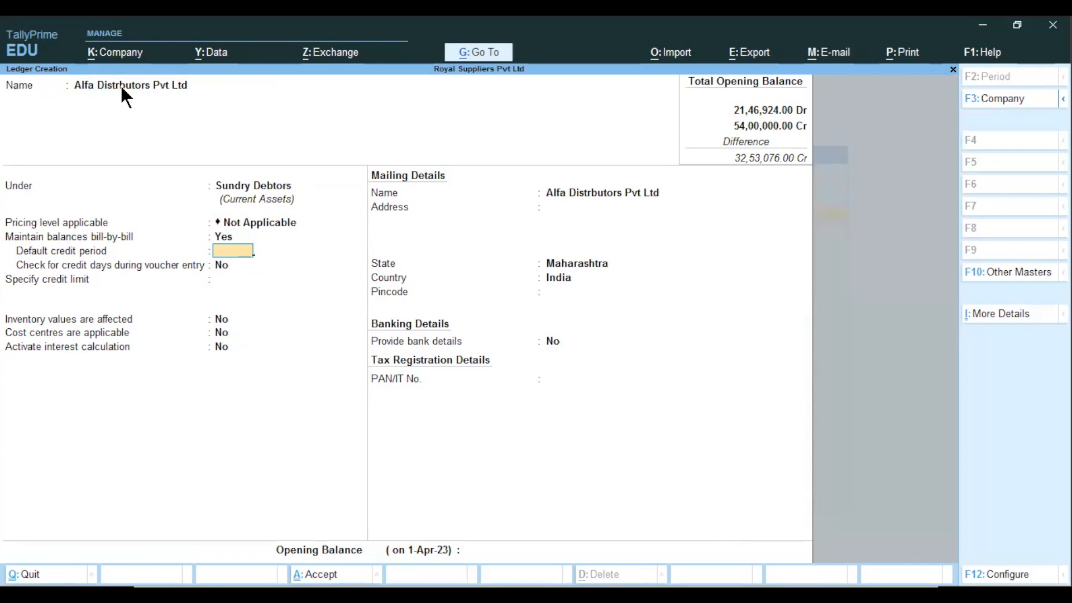
type("15")
key("Return")
key("Return")
key("Return")
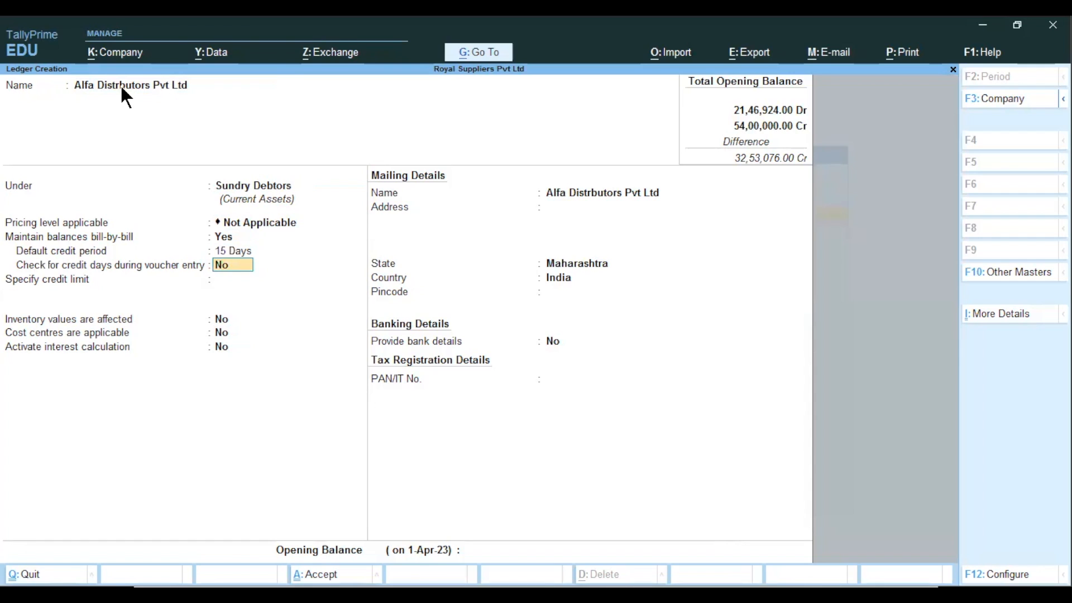
key("Return")
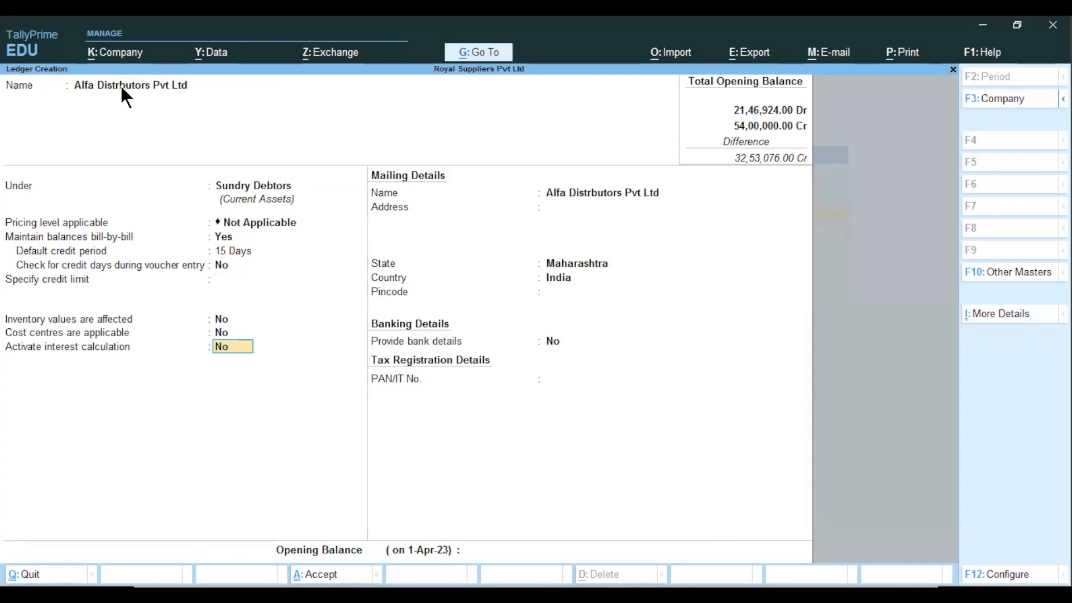
Activate interest calculation for the debtor ledger and enable the use of advance interest parameters
type("y")
key("Return")
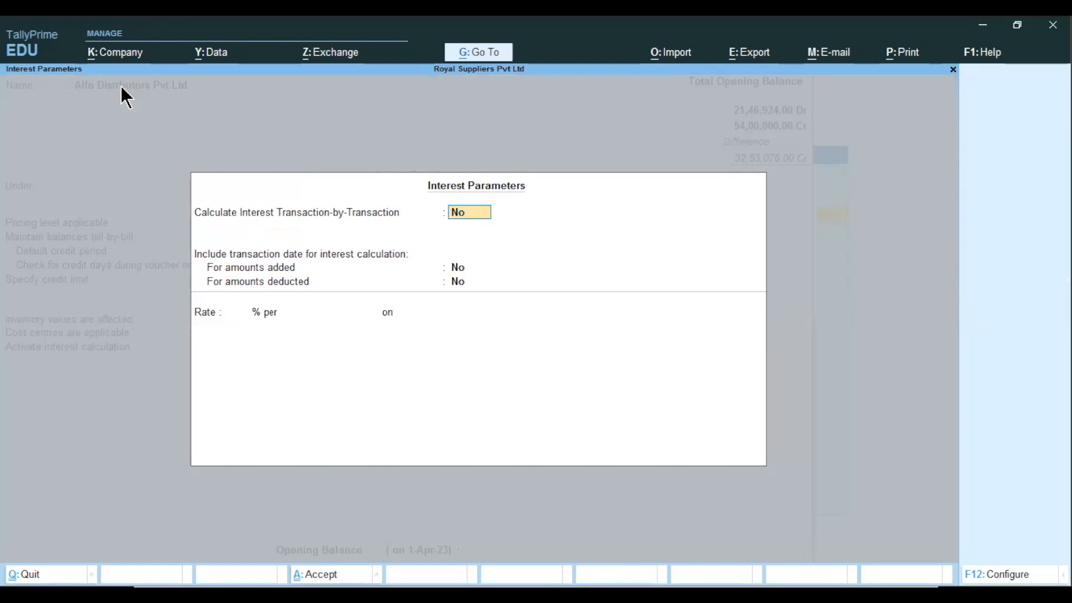
left_click(999, 574)
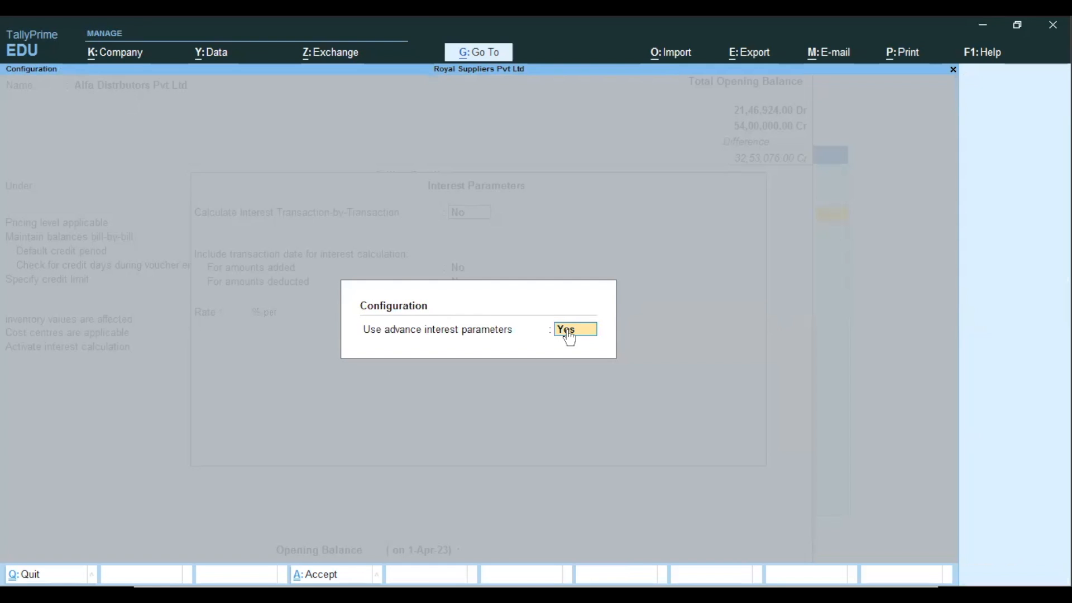
key("Return")
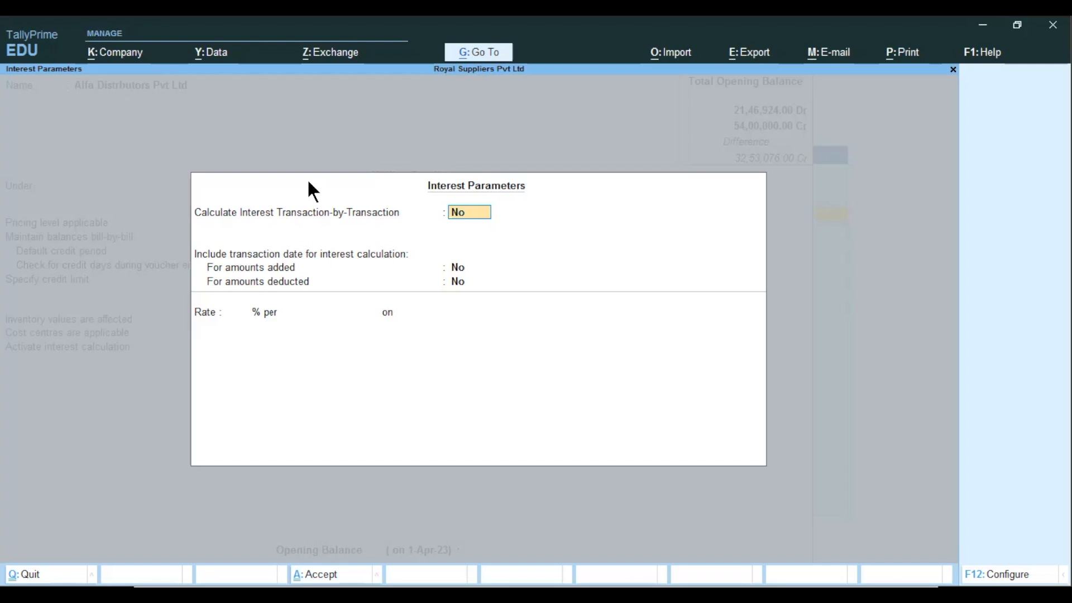
Calculate interest transaction-by-transaction, allowing both the parameters for each transaction and the advanced parameters to be overridden
type("y")
key("Return")
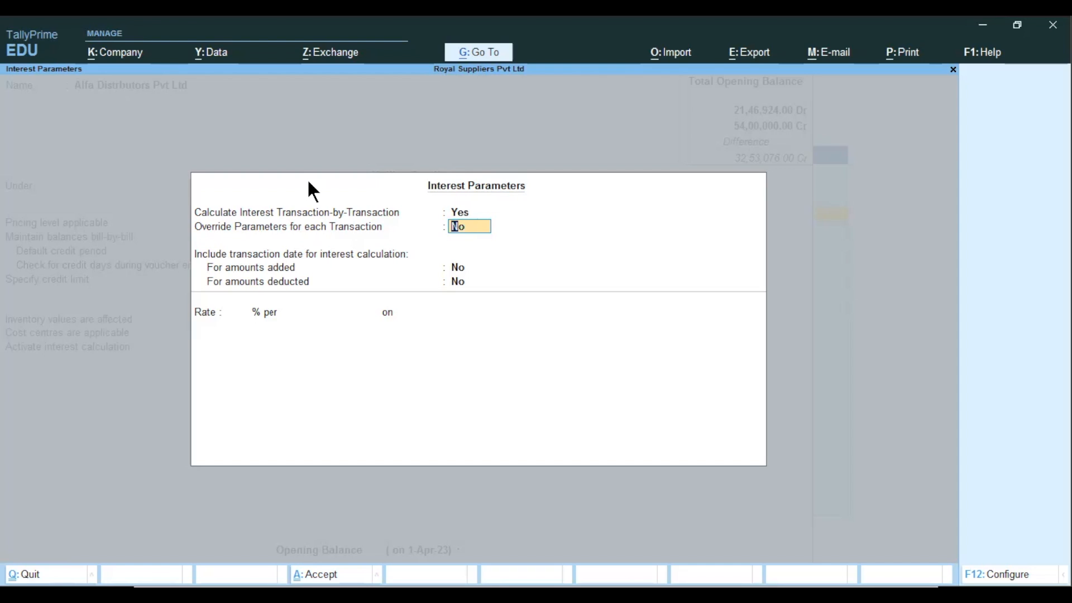
type("y")
key("Return")
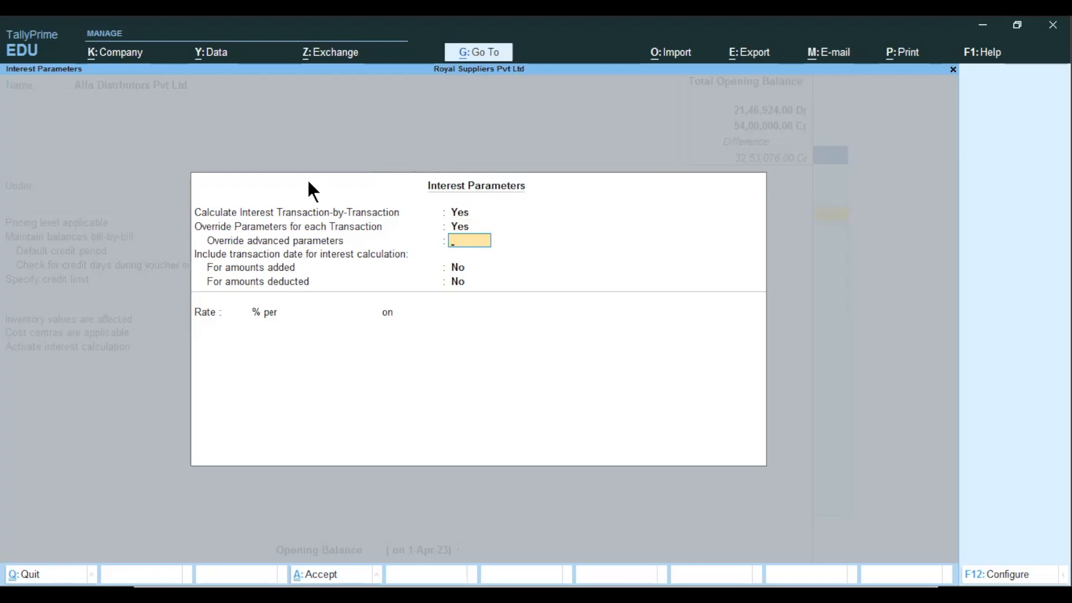
type("y")
key("Return")
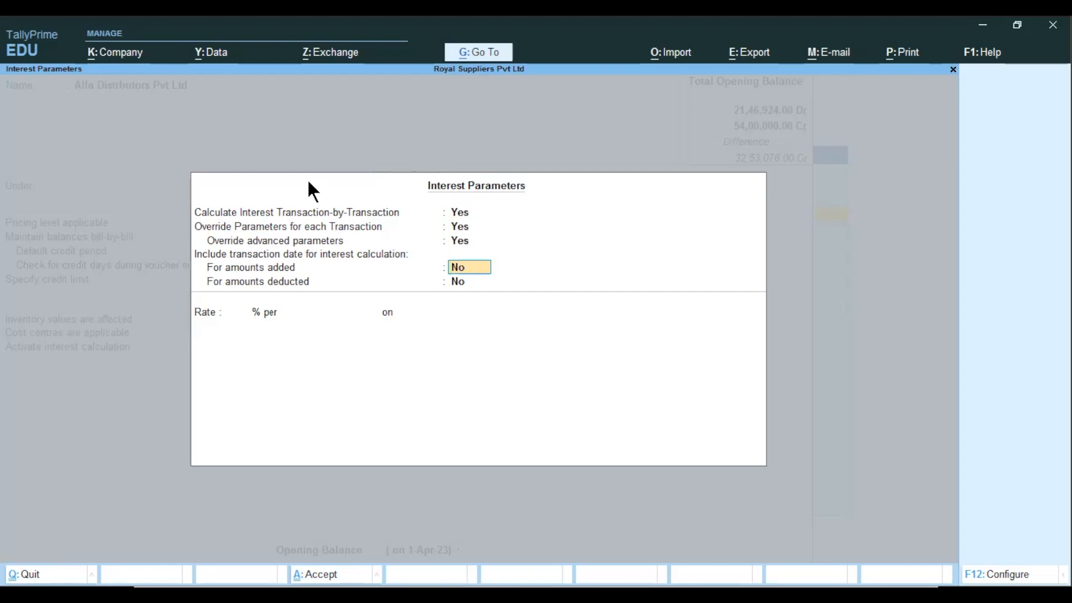
Include the transaction date in the interest calculation for both amounts added and amounts deducted
type("y")
key("Return")
type("y")
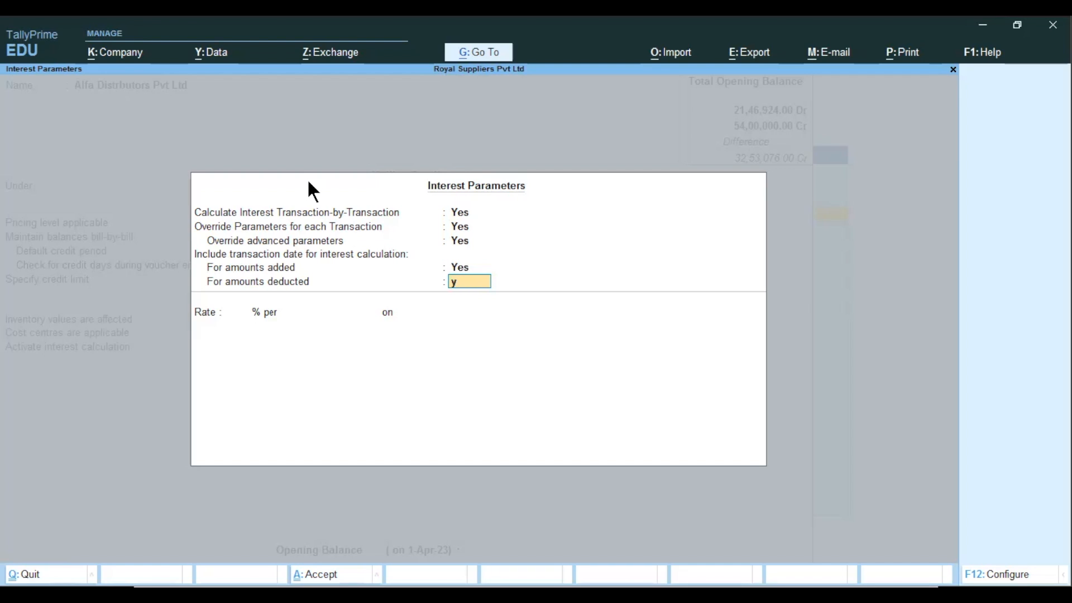
key("Return")
key("Up")
key("Up")
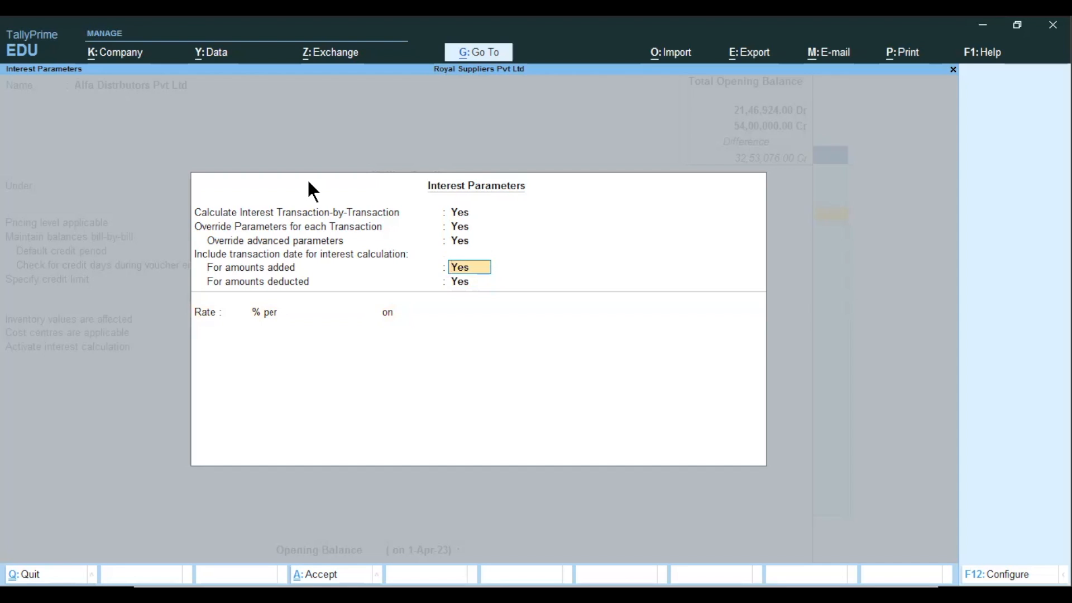
key("Return")
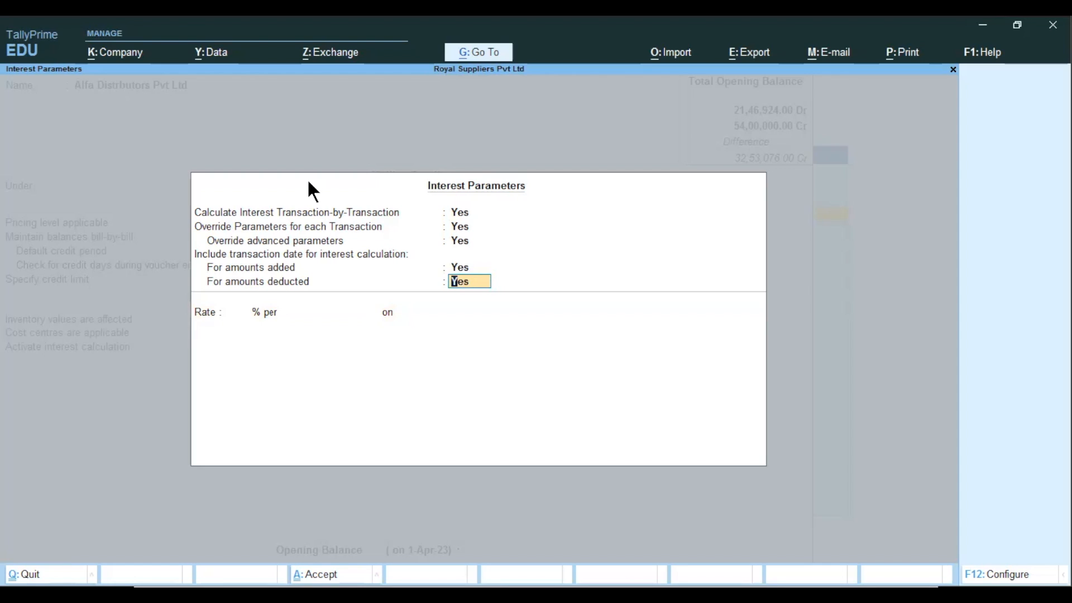
key("Return")
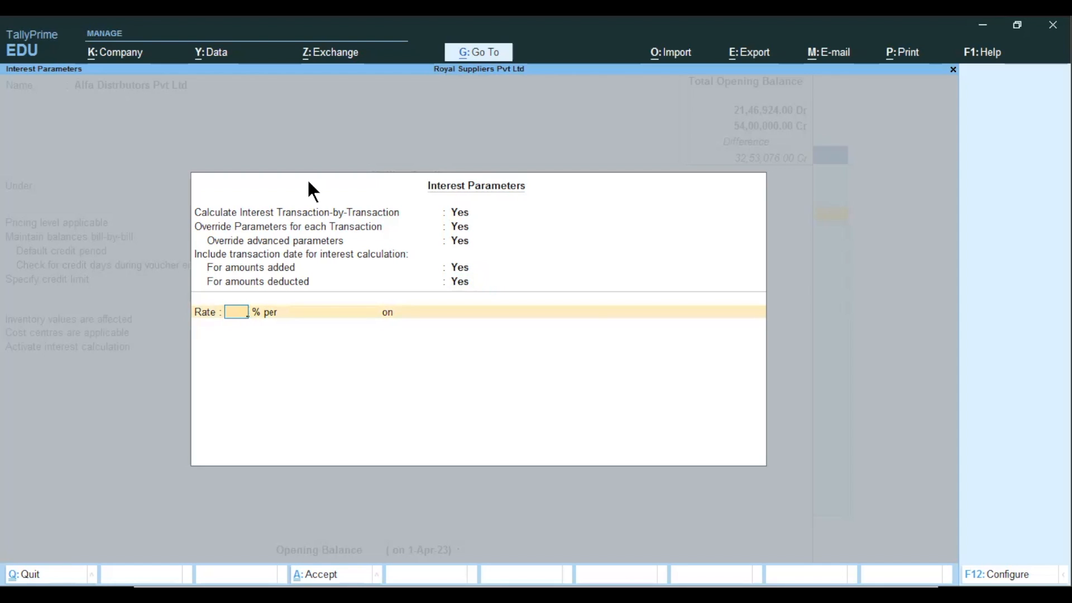
Set the interest rate to 1% per Calendar Month
type("1")
key("Return")
key("Down")
key("Down")
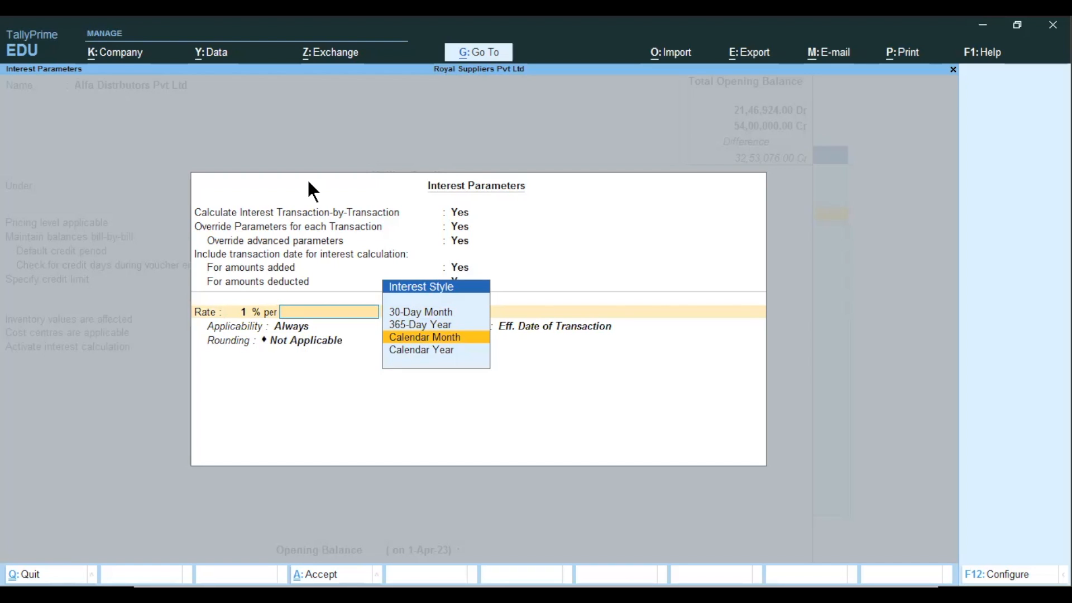
key("Return")
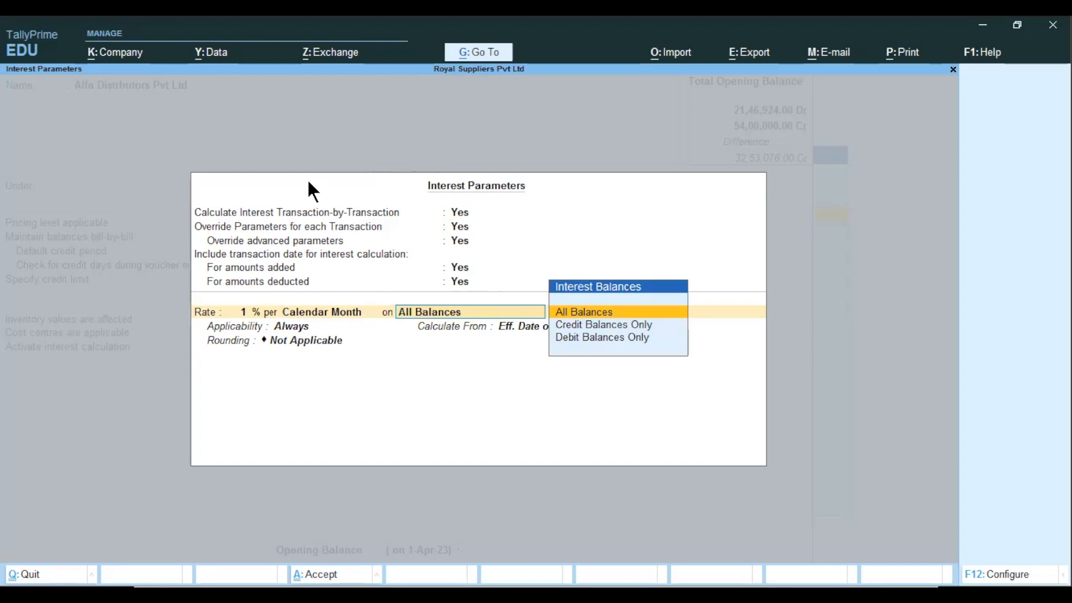
Charge the interest on All Balances and set its applicability to Always
key("Down")
key("Down")
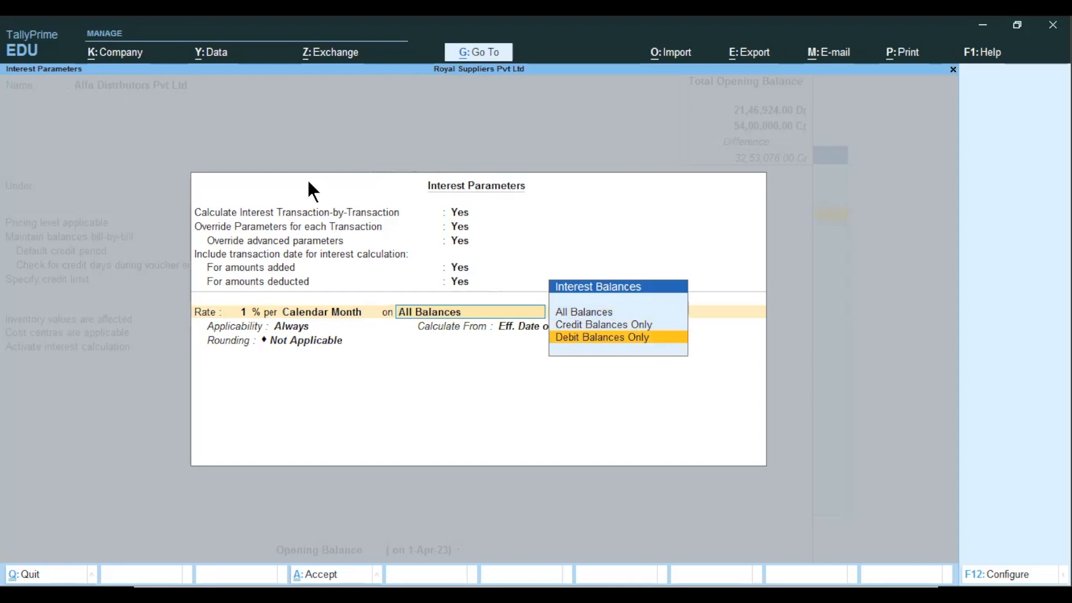
key("Up")
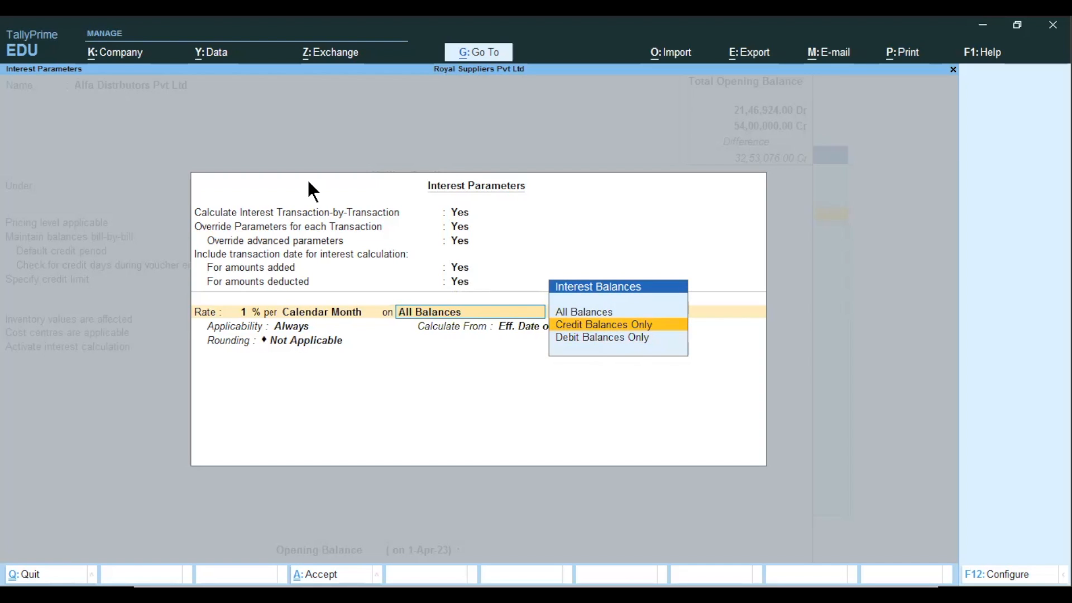
key("Down")
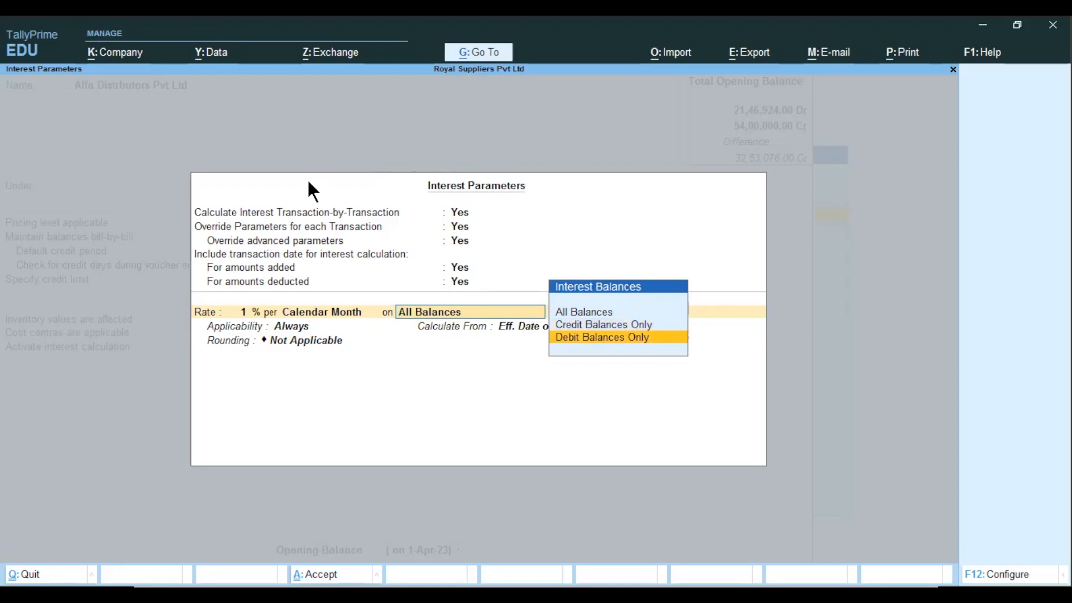
key("Up")
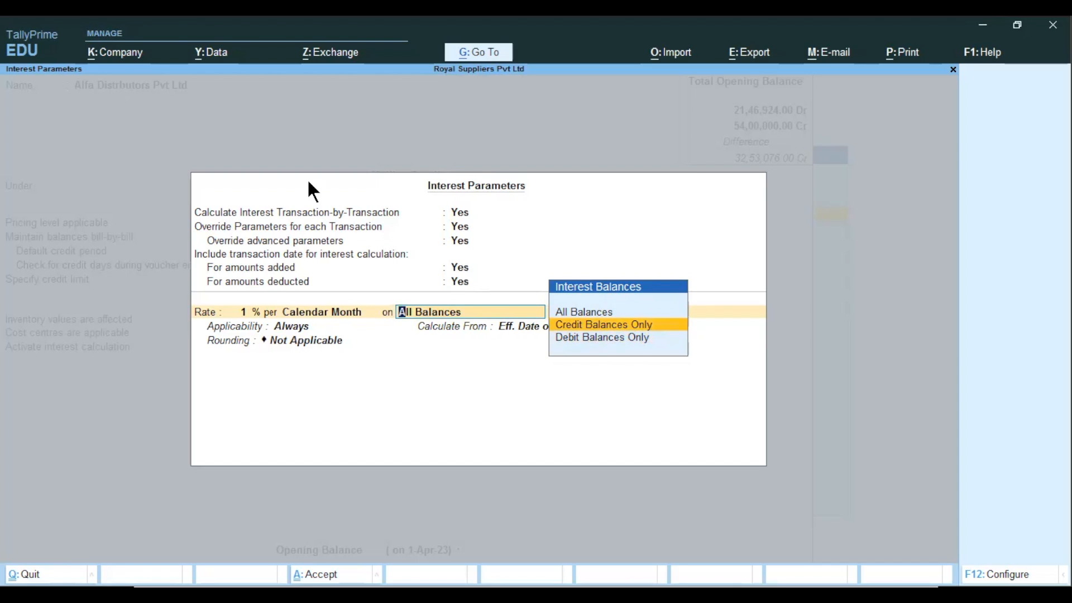
key("Up")
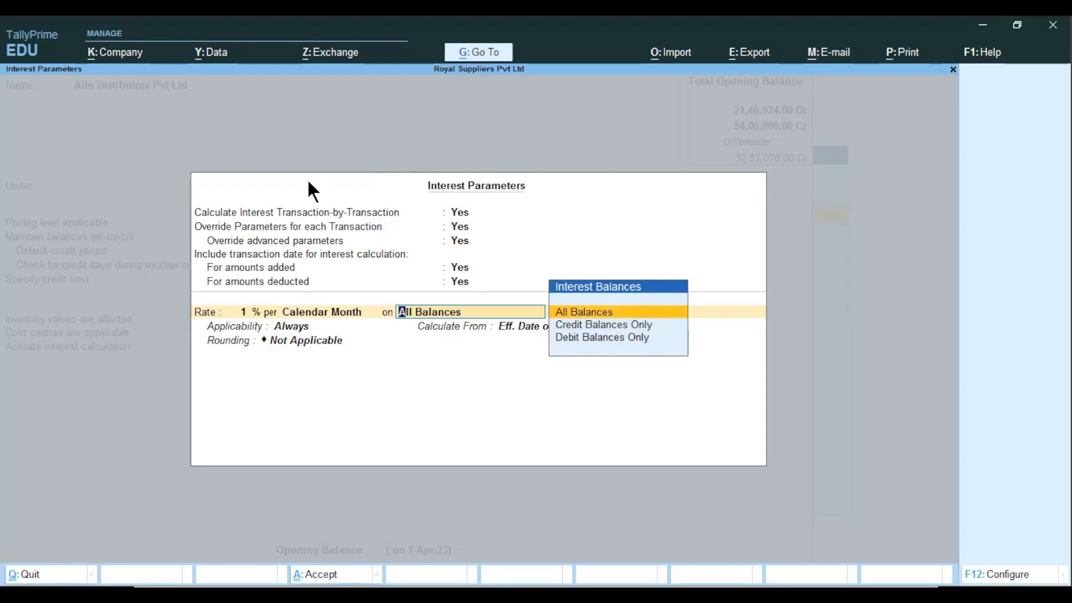
key("Return")
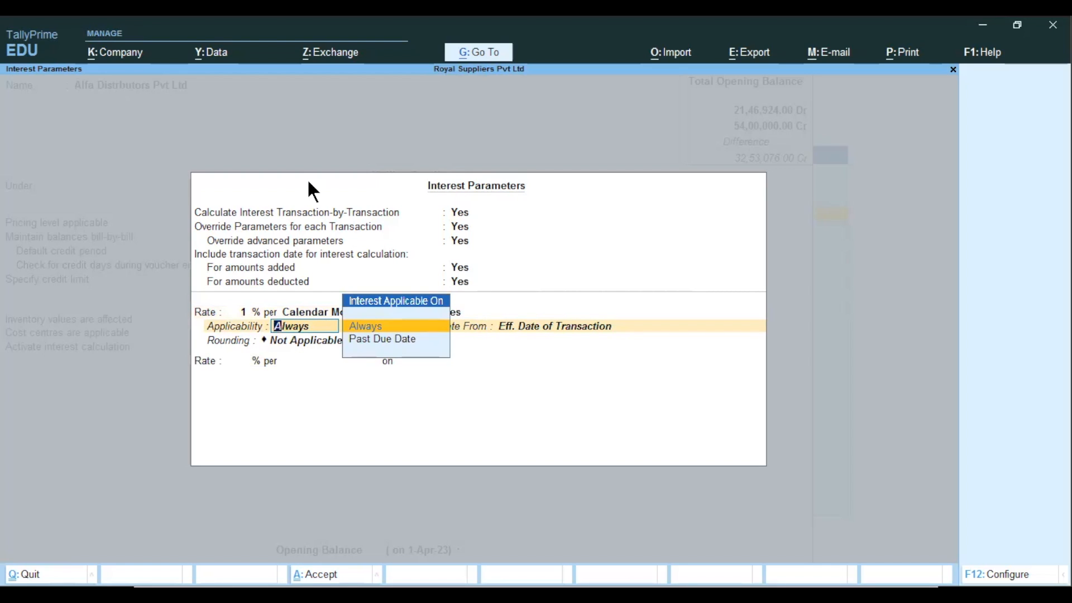
key("Down")
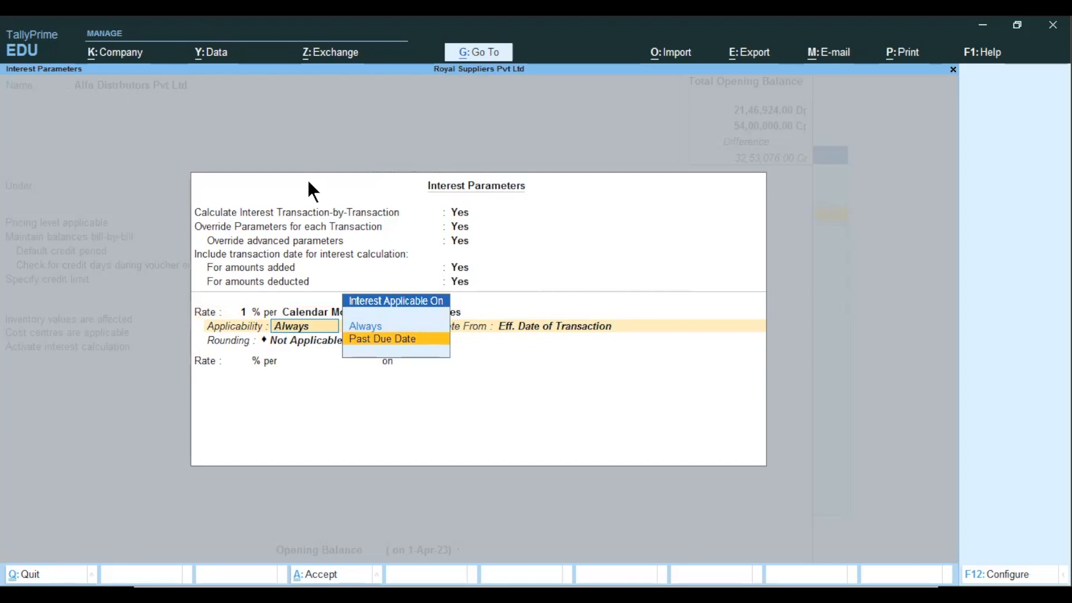
key("Up")
key("Return")
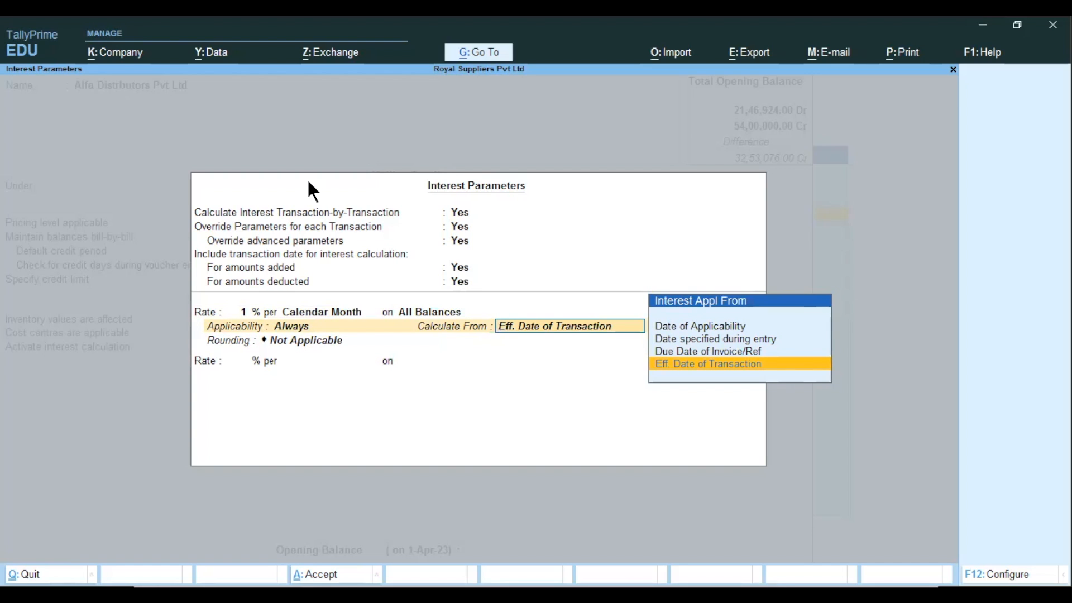
Set the interest to be calculated from the Due Date of Invoice/Ref
key("Up")
key("Up")
key("Up")
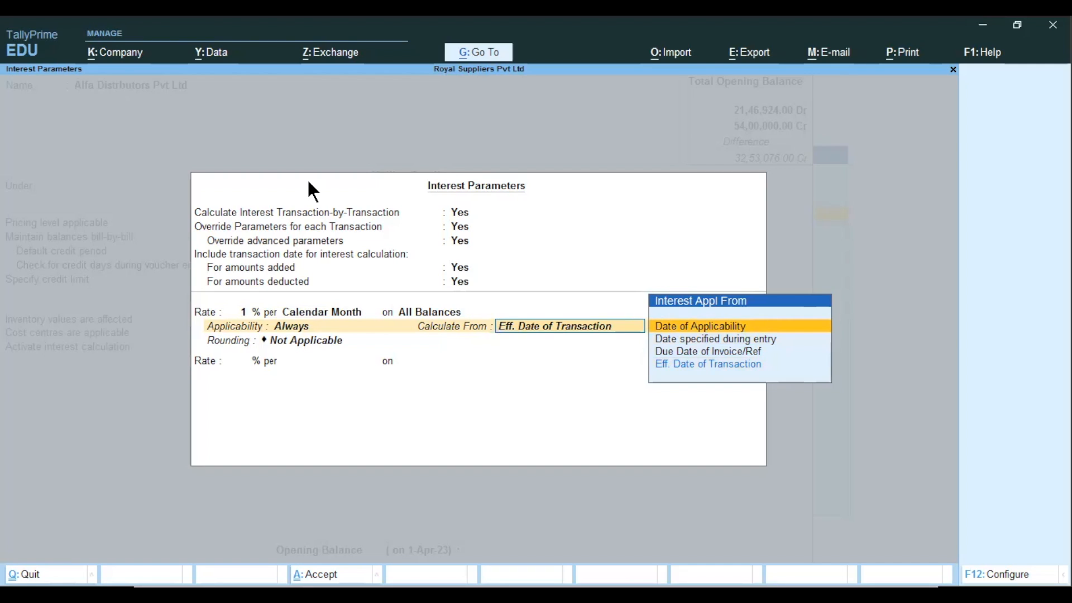
key("Down")
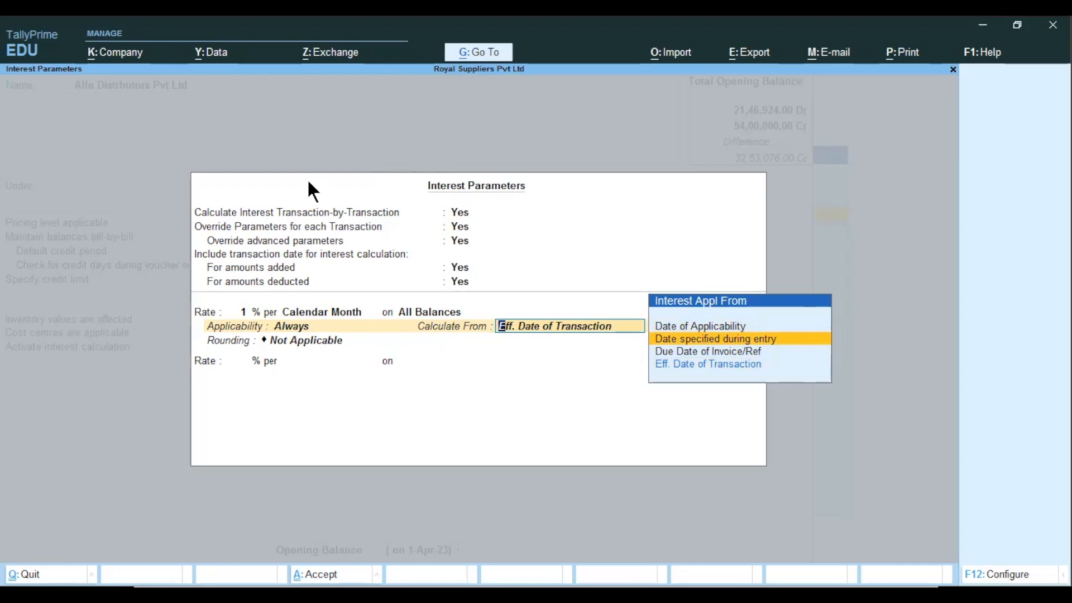
key("Up")
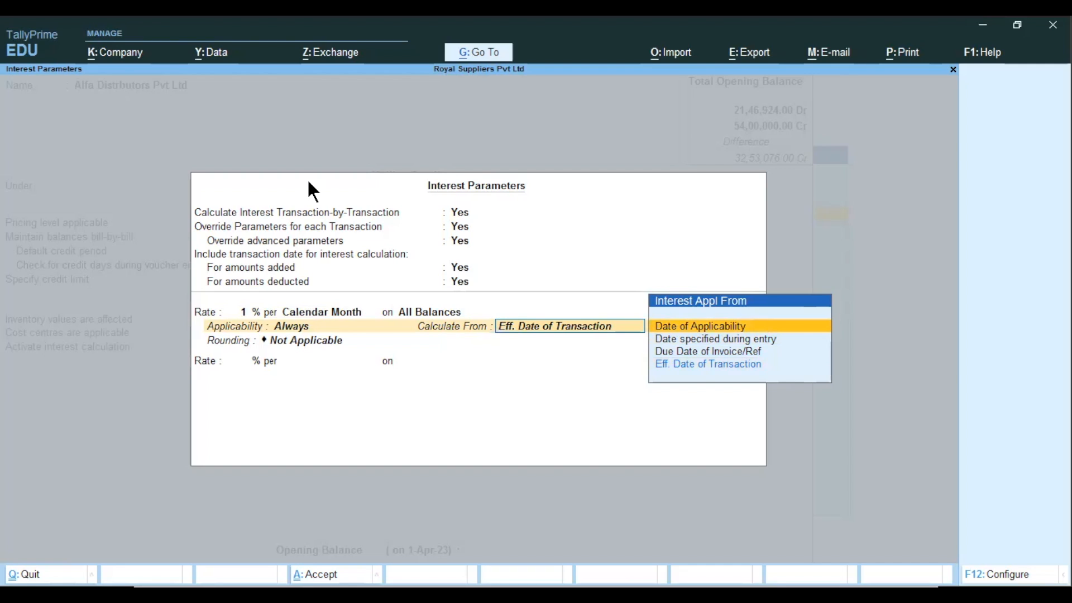
key("Down")
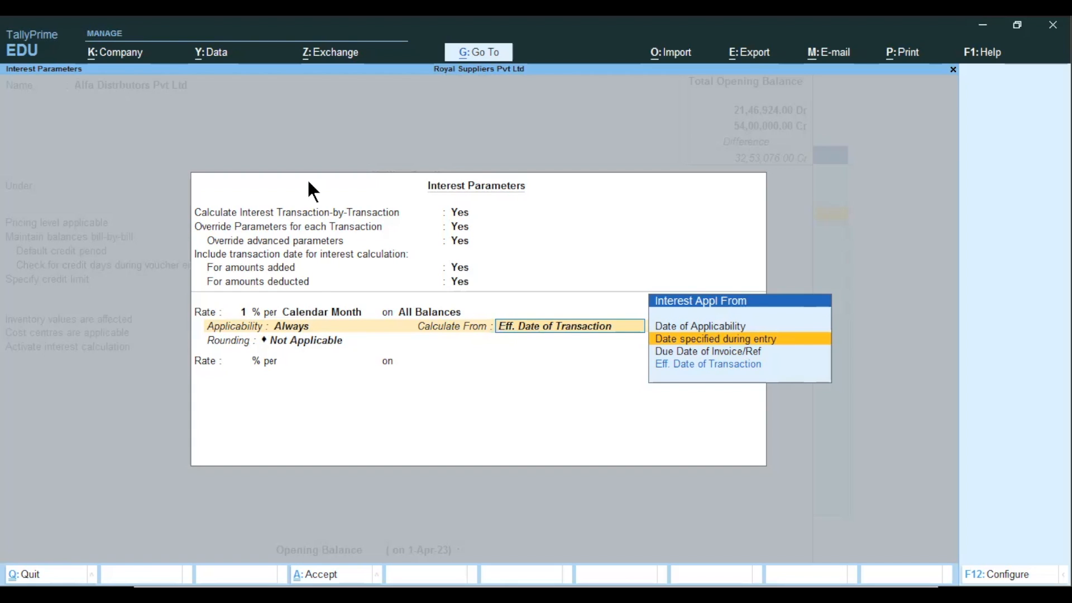
key("Down")
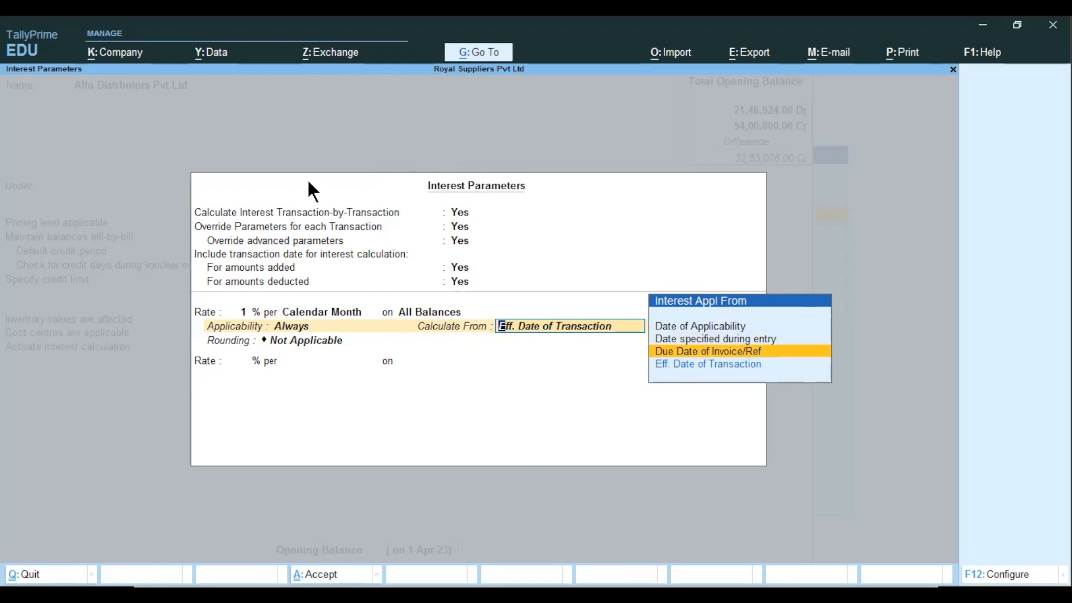
key("Down")
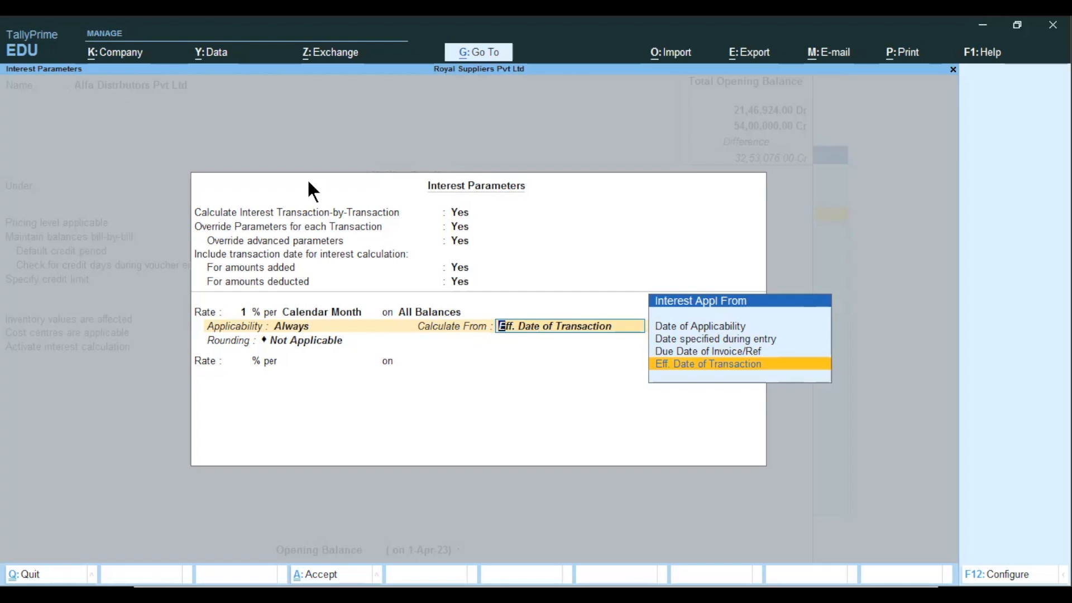
key("Up")
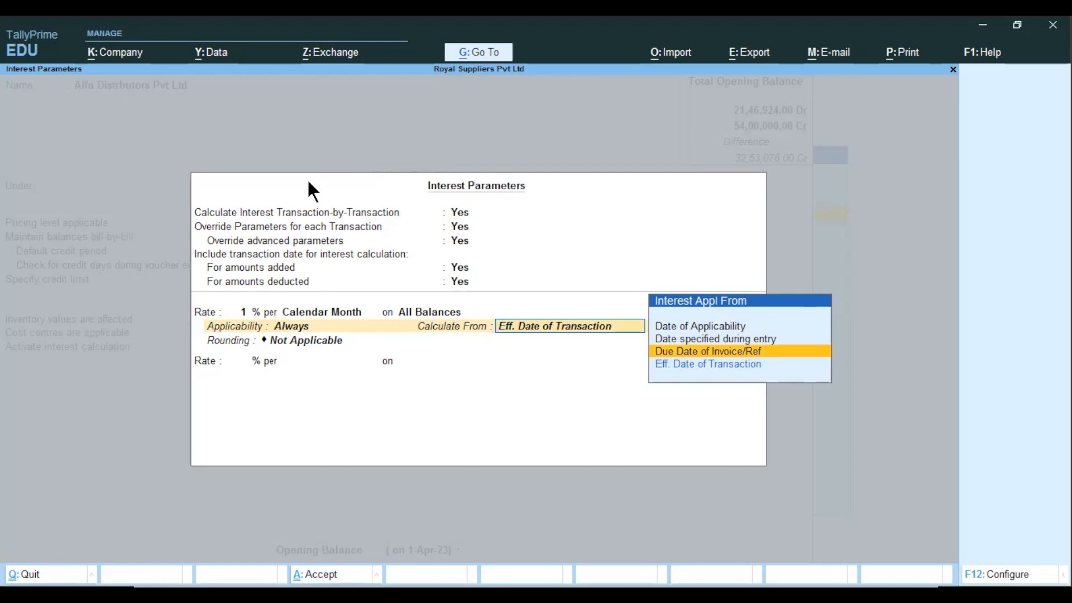
key("Return")
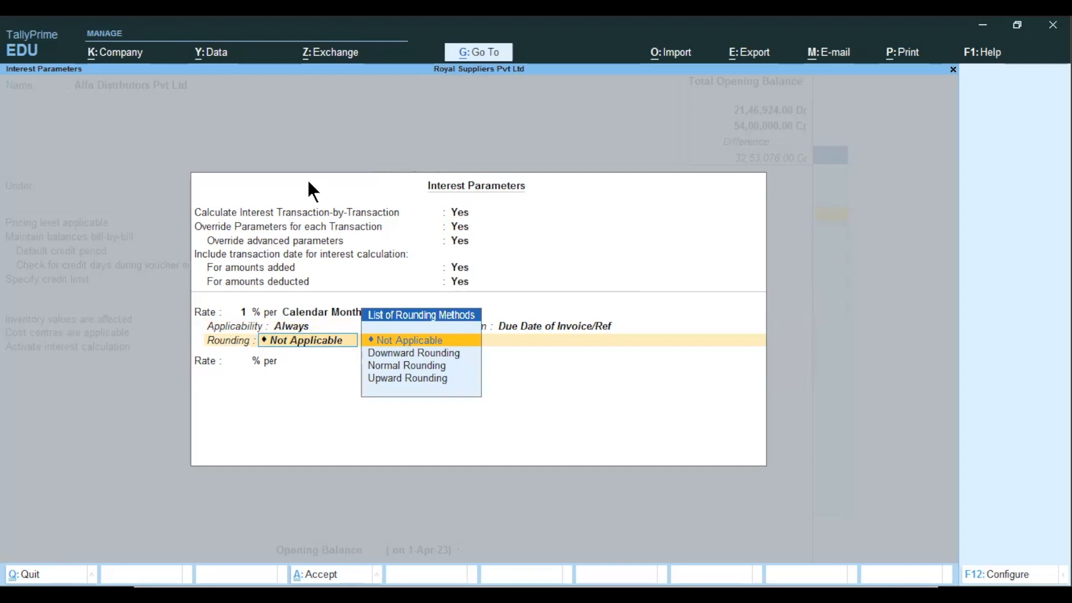
Accept the interest parameters with rounding Not Applicable and save the Alfa Distrbutors Pvt Ltd ledger, returning to the Gateway of Tally
key("Return")
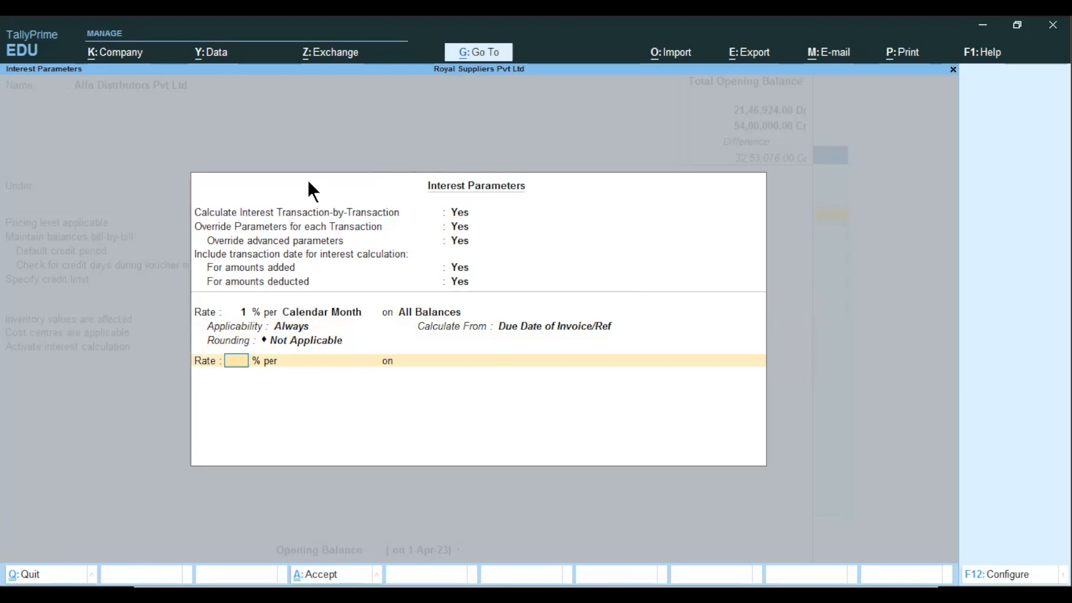
key("Return")
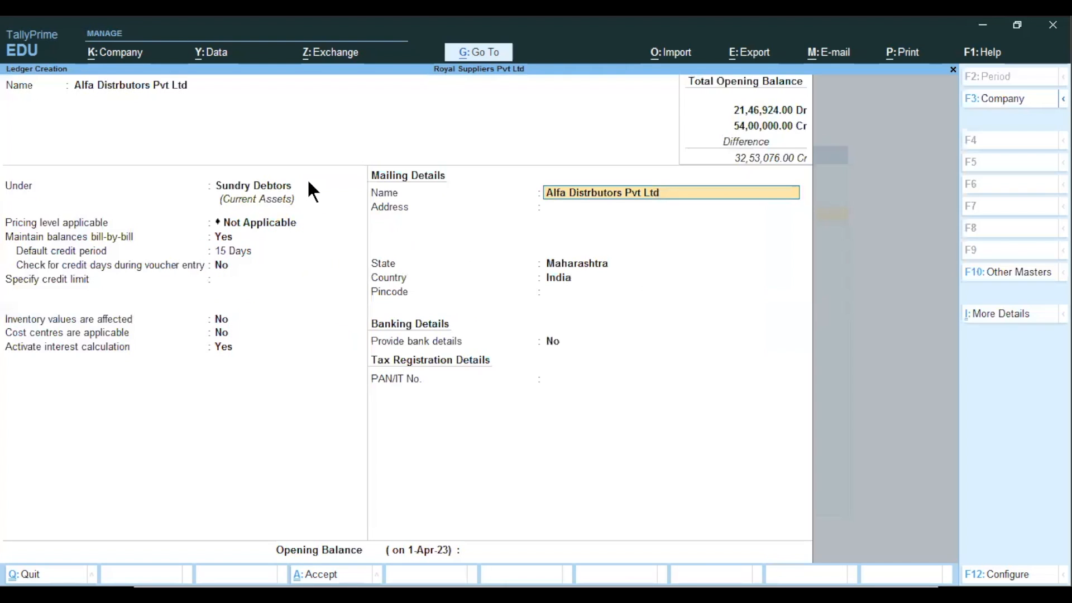
key("Return")
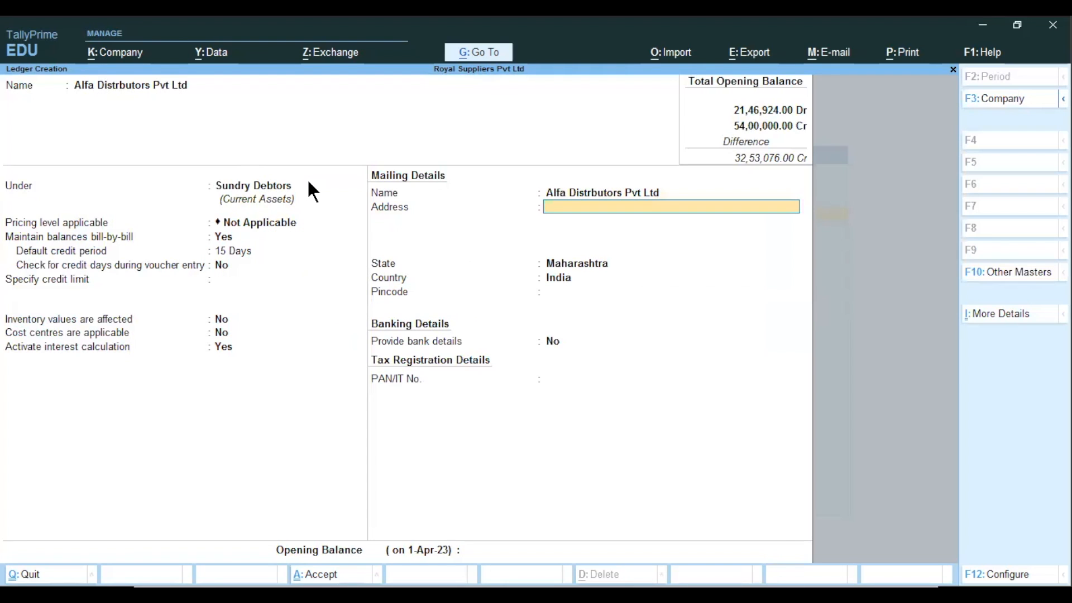
key("Return")
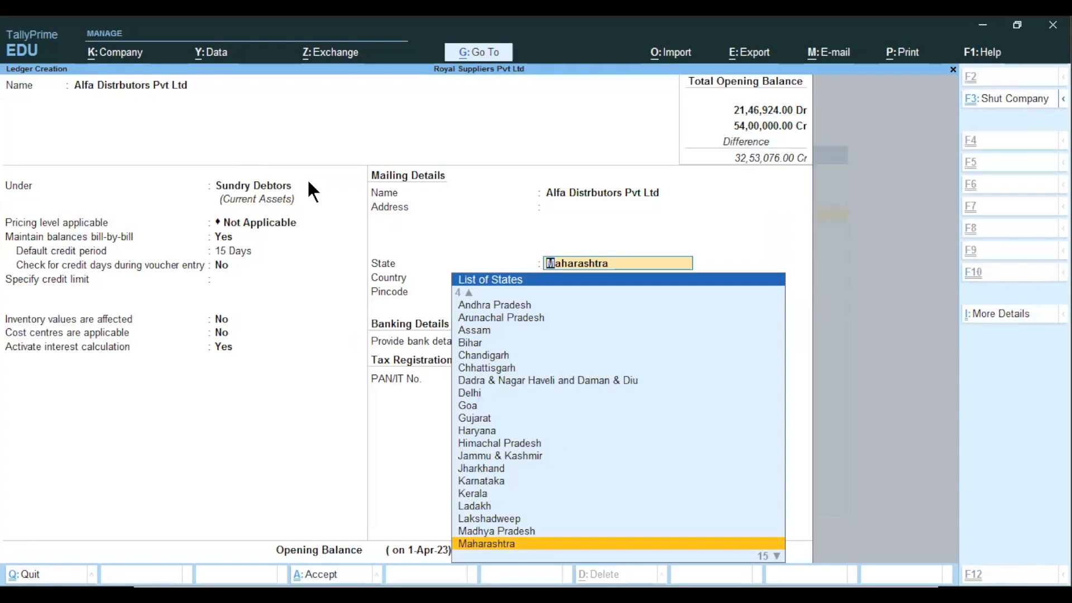
key("ctrl+a")
key("Escape")
key("y")
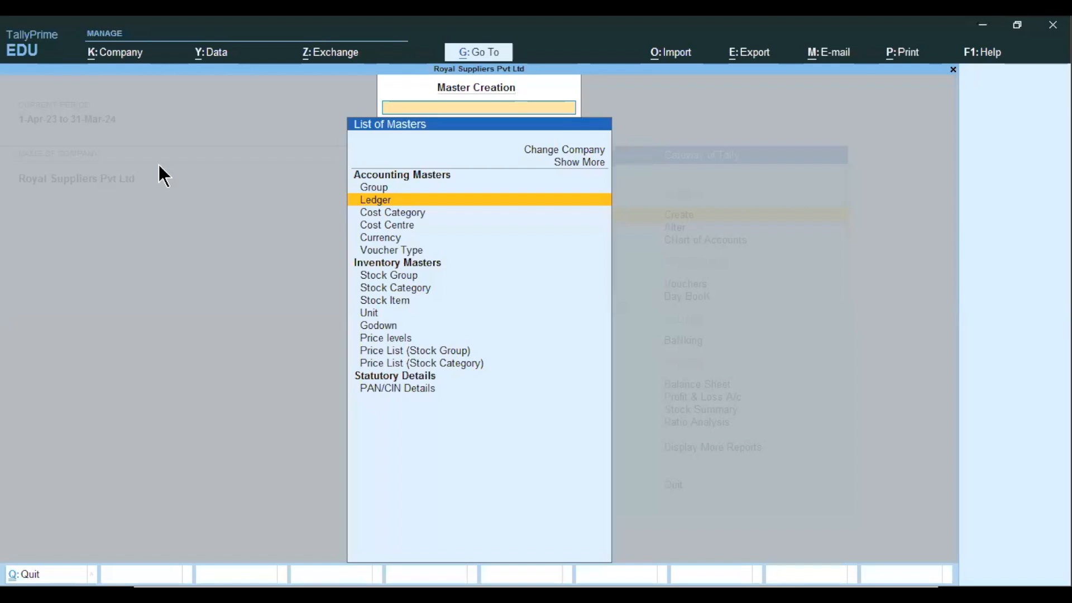
key("Escape")
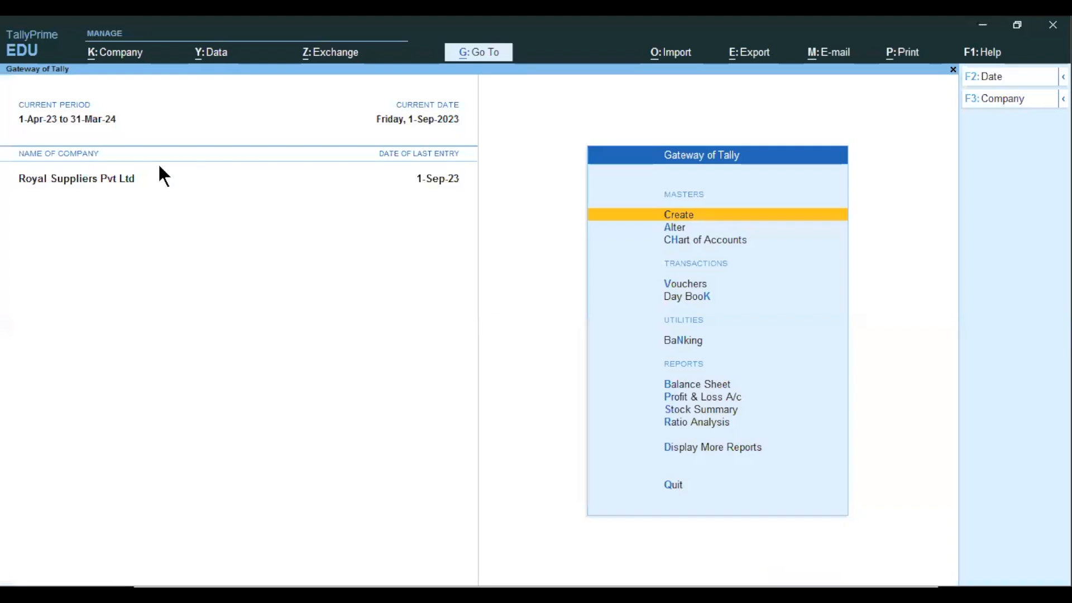
Start a Sales voucher numbered Inv-100 and date it 1-Apr-23
key("Down")
key("Down")
key("Down")
key("Down")
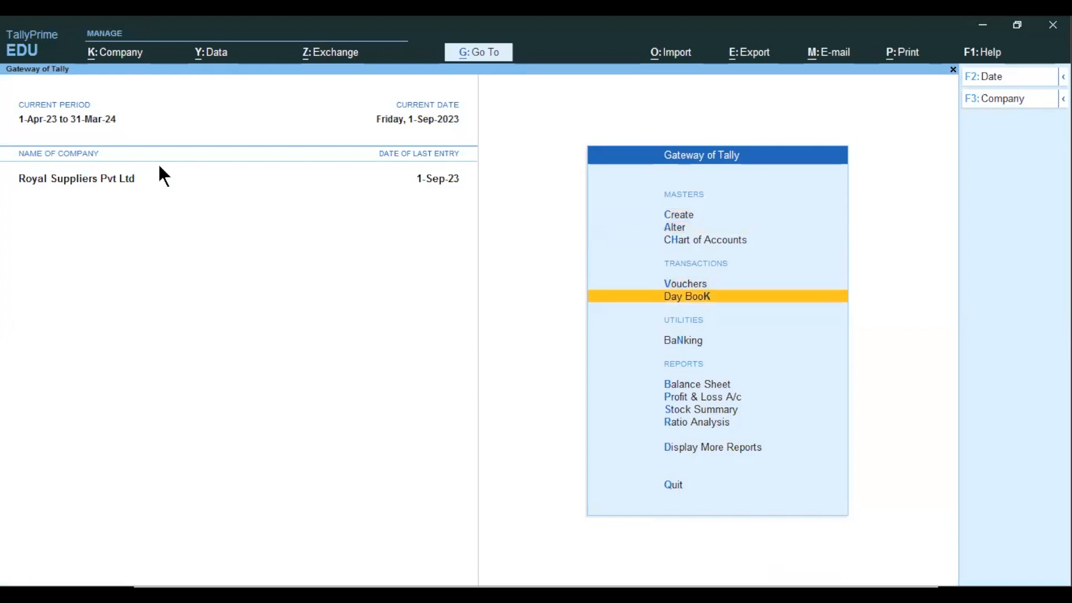
key("Up")
key("Return")
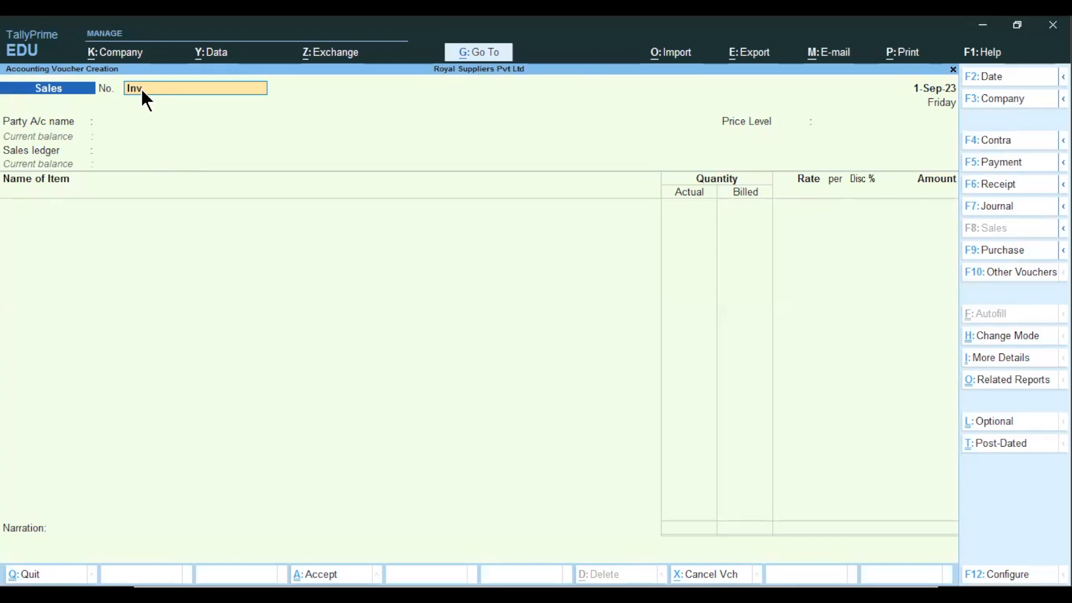
key("Return")
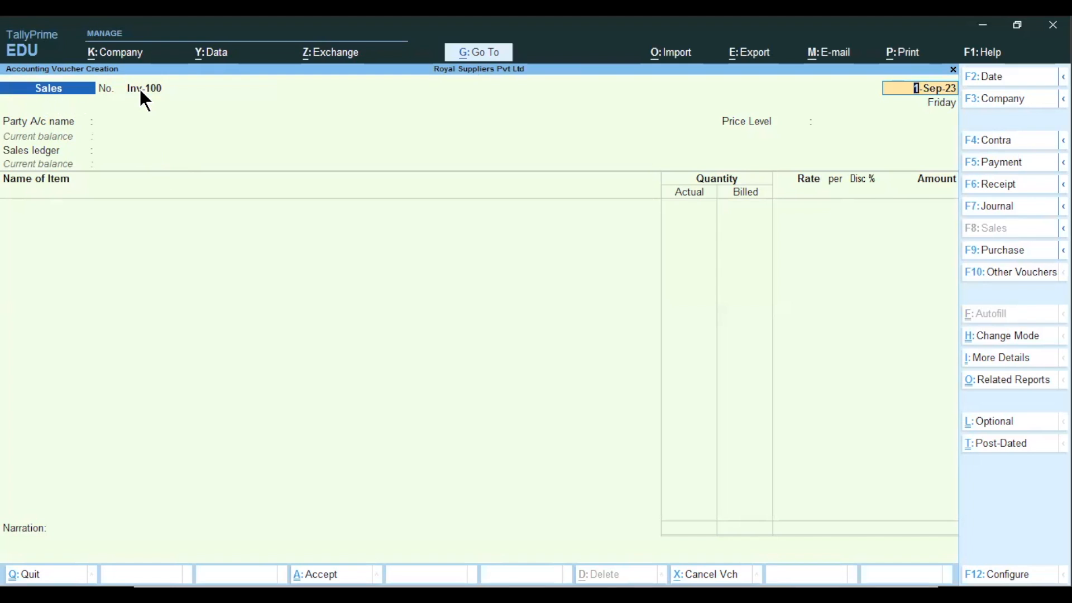
type("1.4")
key("Return")
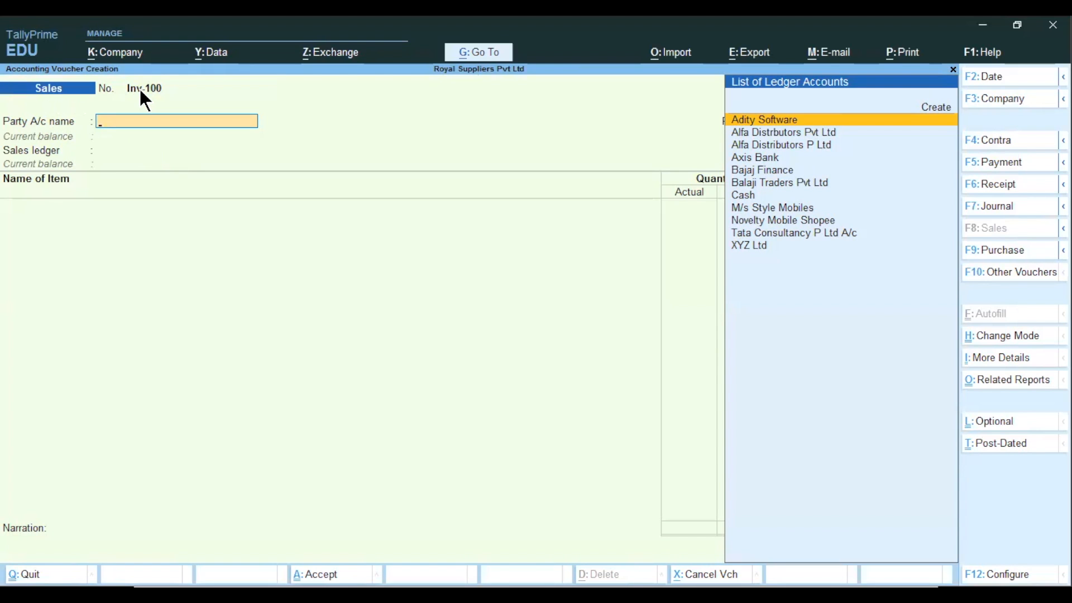
Open the Alfa Distrbutors Pvt Ltd ledger from the voucher's party selection, check its settings and interest parameters, and accept it
key("Down")
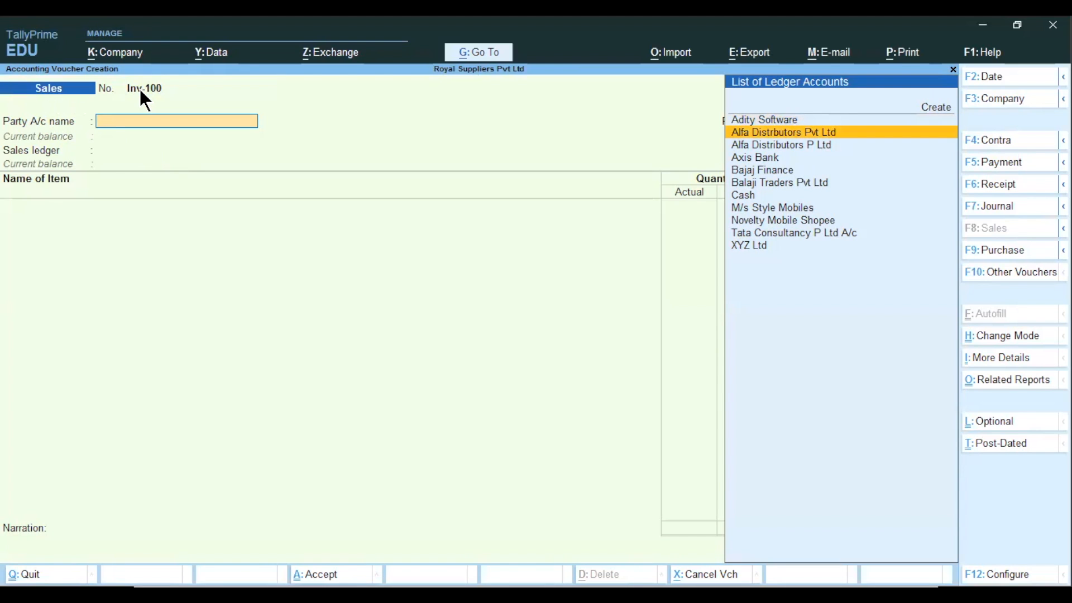
key("Return")
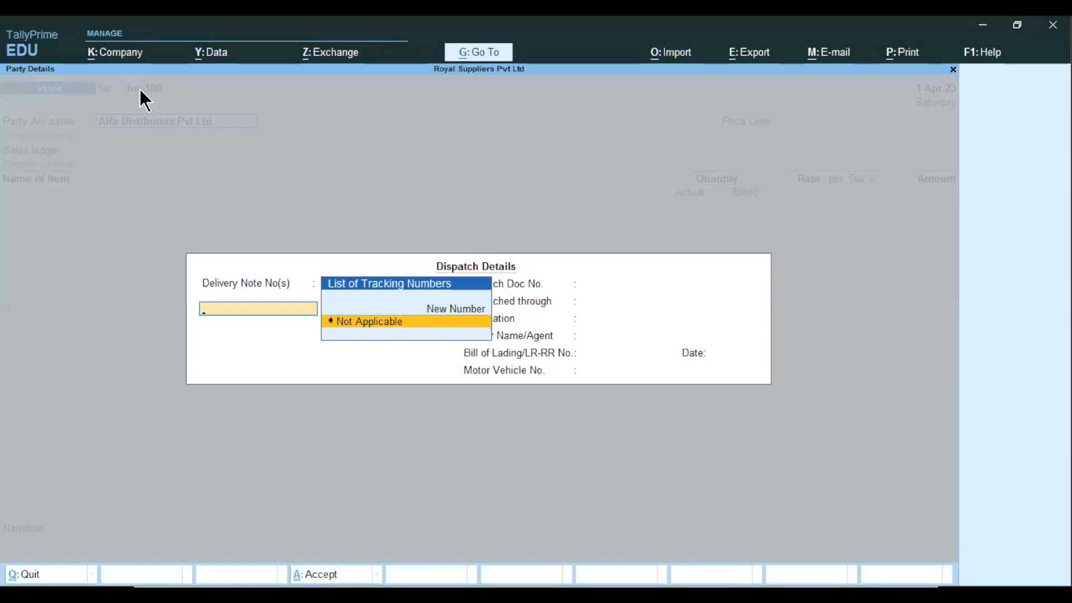
key("Escape")
key("ctrl+Return")
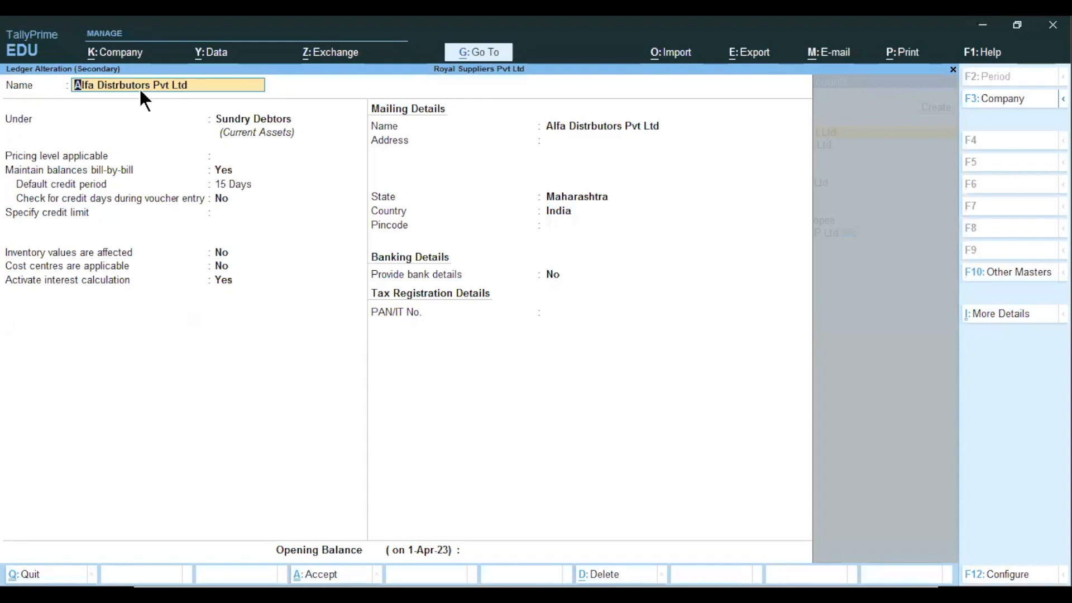
key("Return")
key("Return")
key("Return")
key("Return")
key("Return")
key("Return")
key("Return")
key("Return")
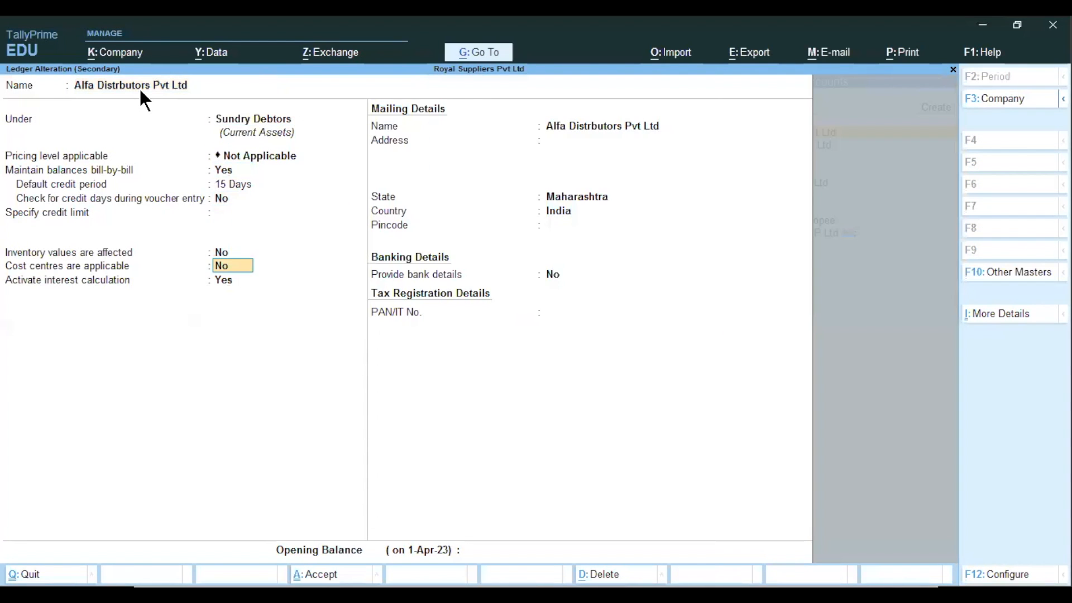
key("Return")
key("Return")
key("ctrl+a")
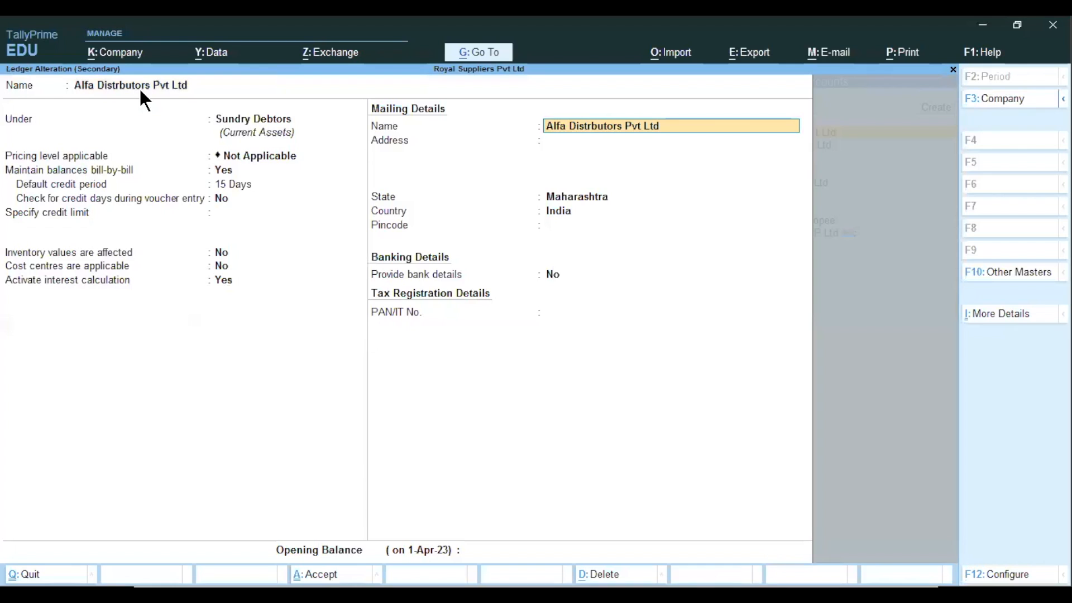
key("ctrl+a")
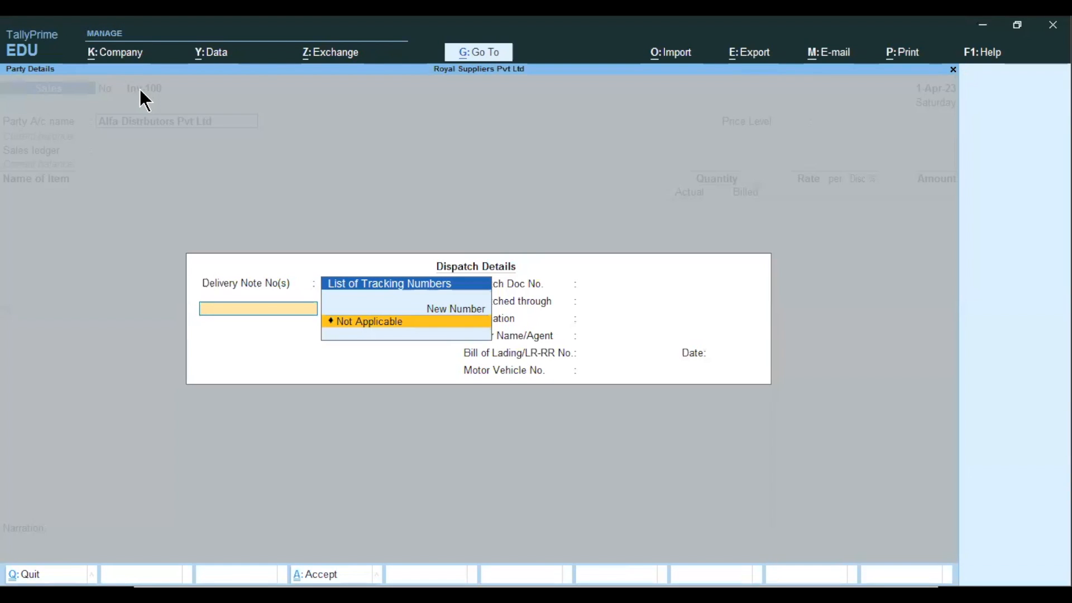
Accept Alfa Distrbutors Pvt Ltd's dispatch and party details, keep the price level Not Applicable, and choose Sales A/c as the sales ledger
key("ctrl+a")
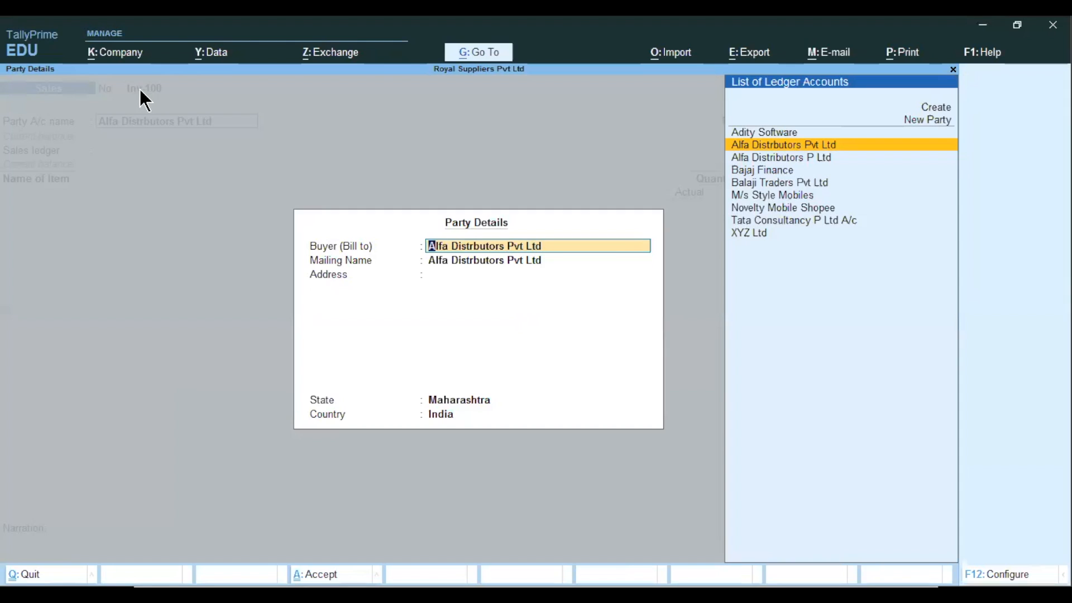
key("ctrl+a")
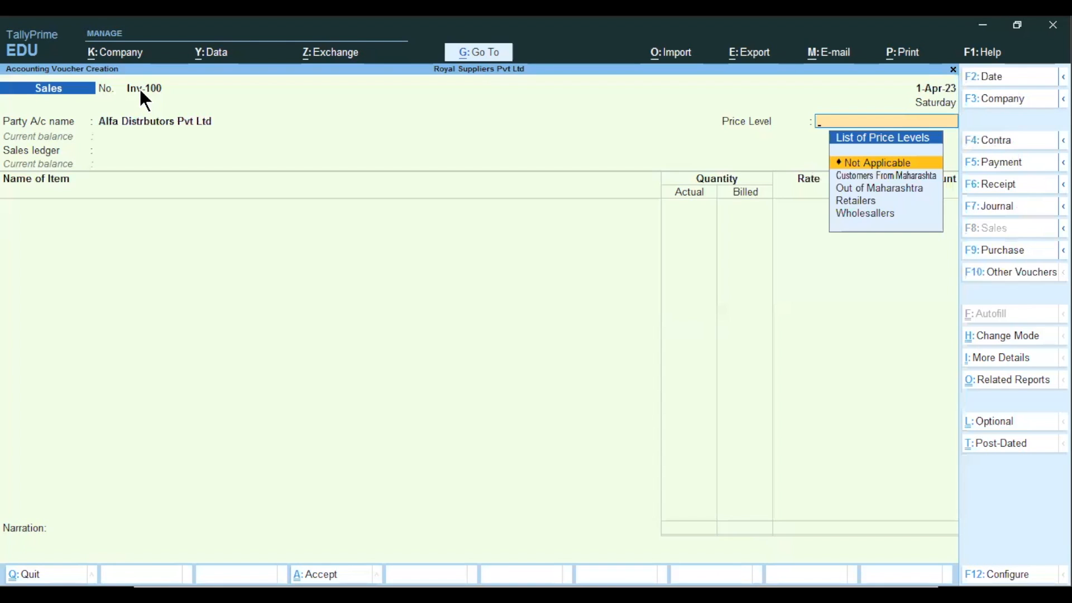
key("Return")
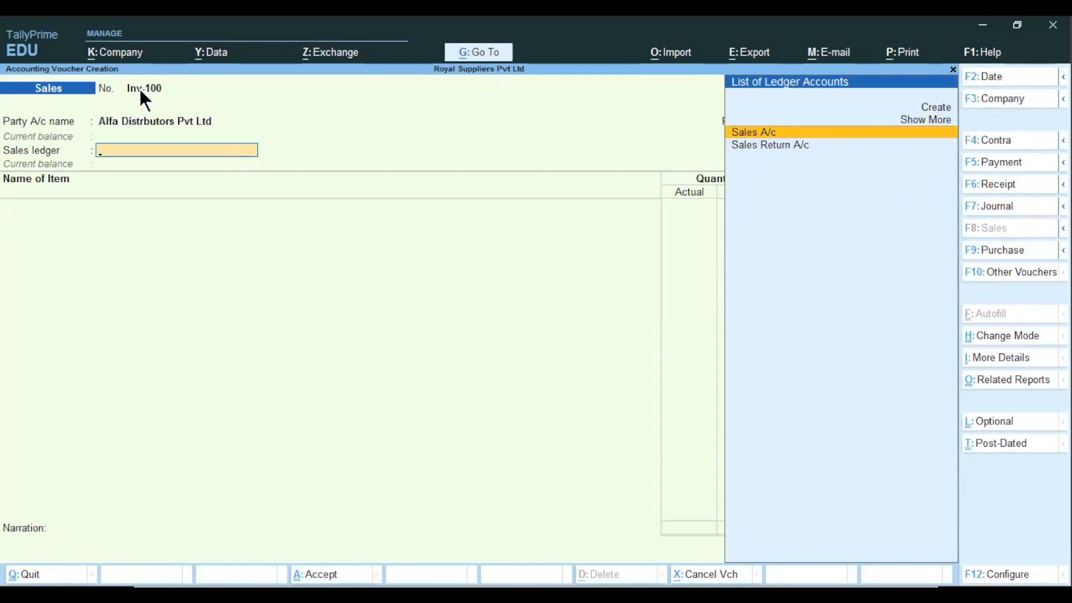
key("Return")
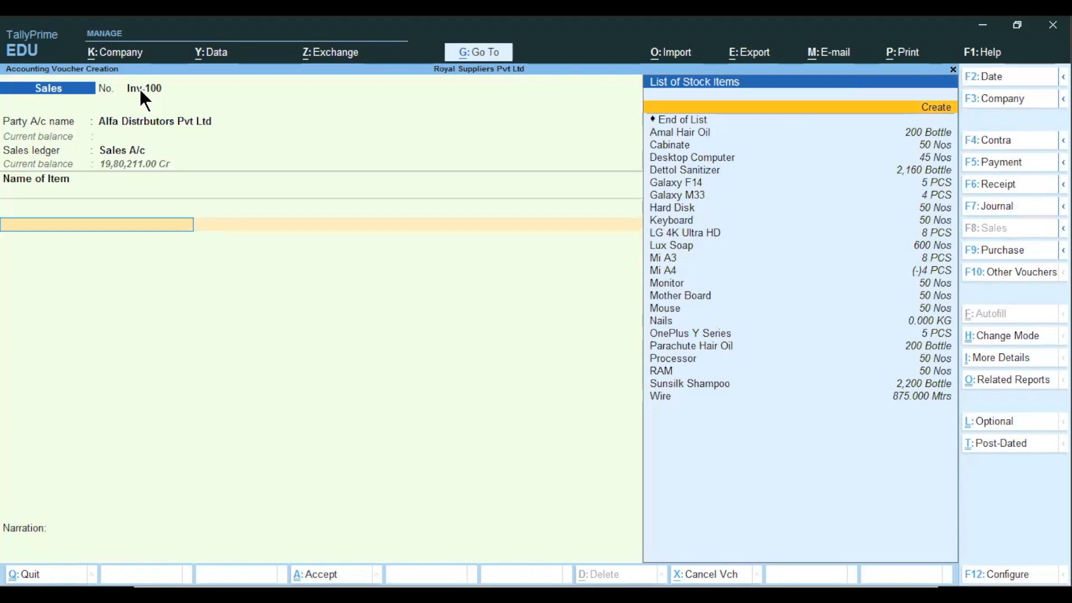
Add the stock item LG 4K Ultra HD with its tracking number and order number Not Applicable
key("Down")
key("Down")
key("Down")
key("Down")
key("Down")
key("Down")
key("Down")
key("Down")
key("Down")
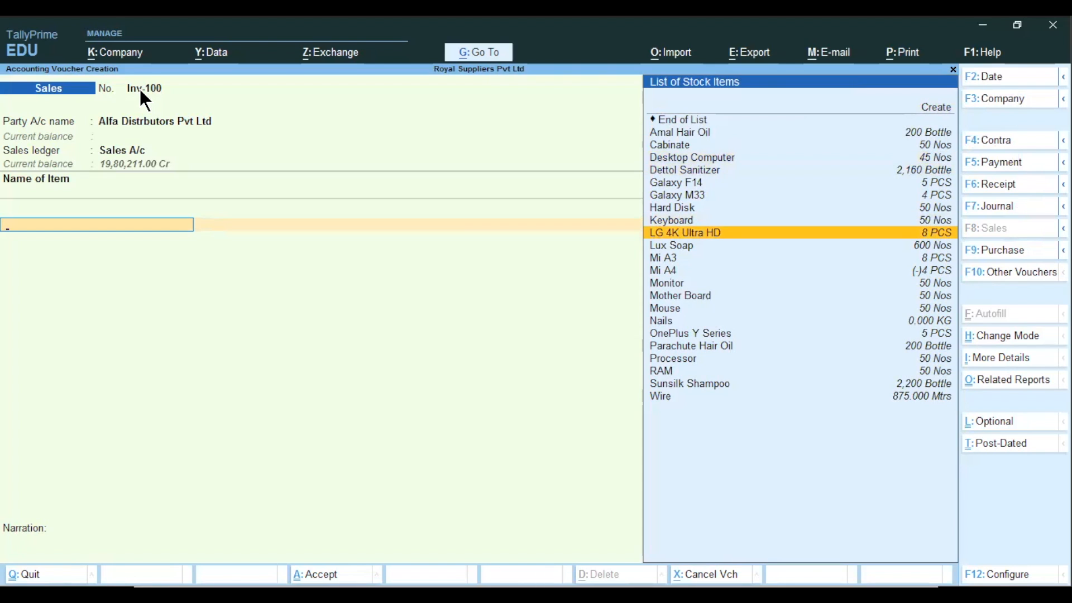
key("Return")
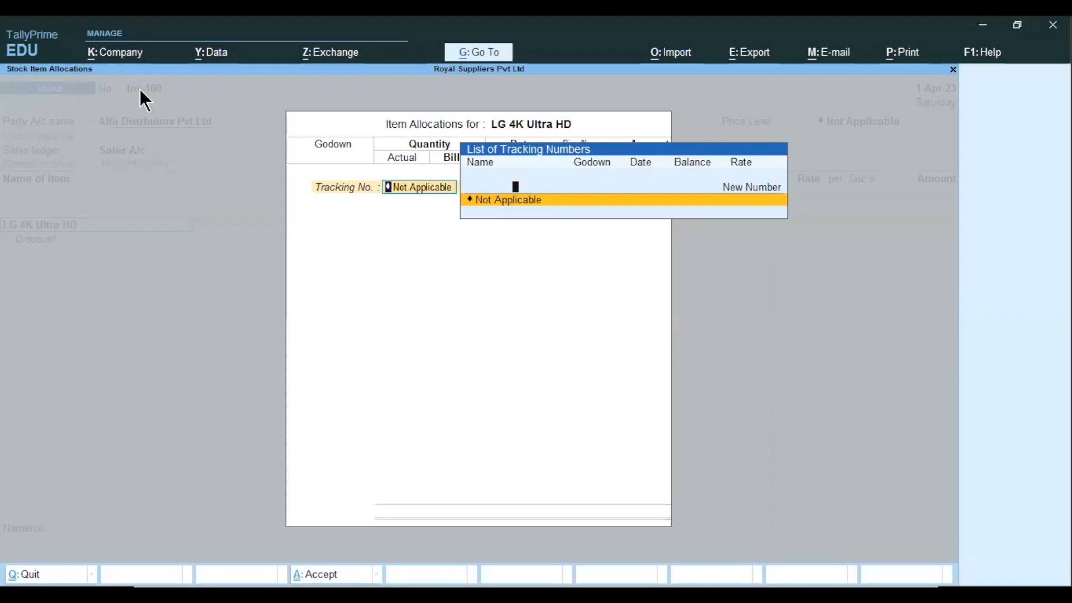
key("Return")
key("Return")
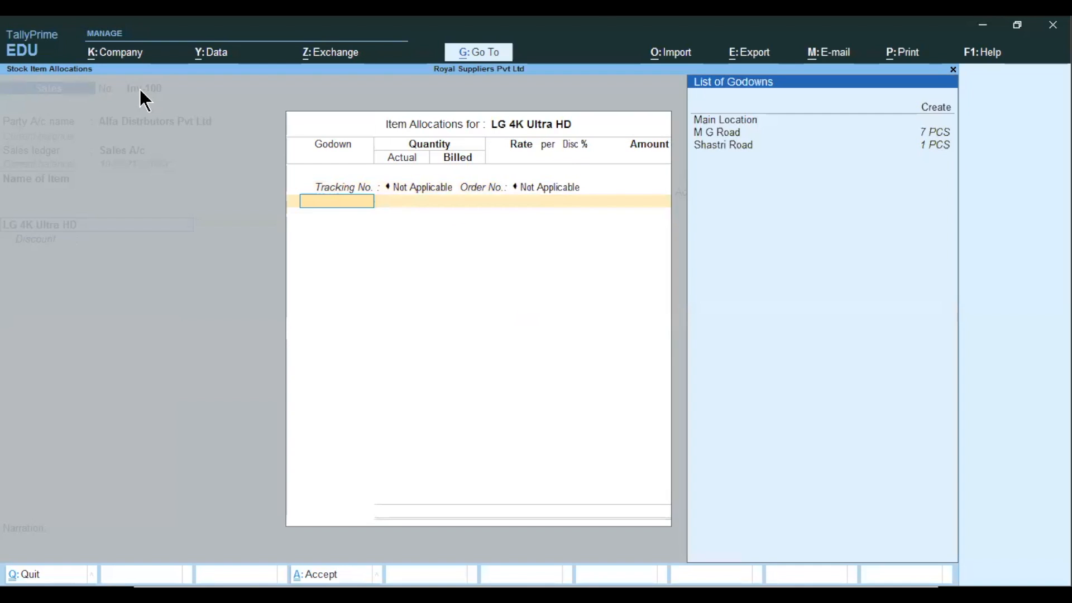
Allocate 2 PCS of LG 4K Ultra HD from the M G Road godown, keeping the rate of 35,600.00 per PCS
key("Down")
key("Down")
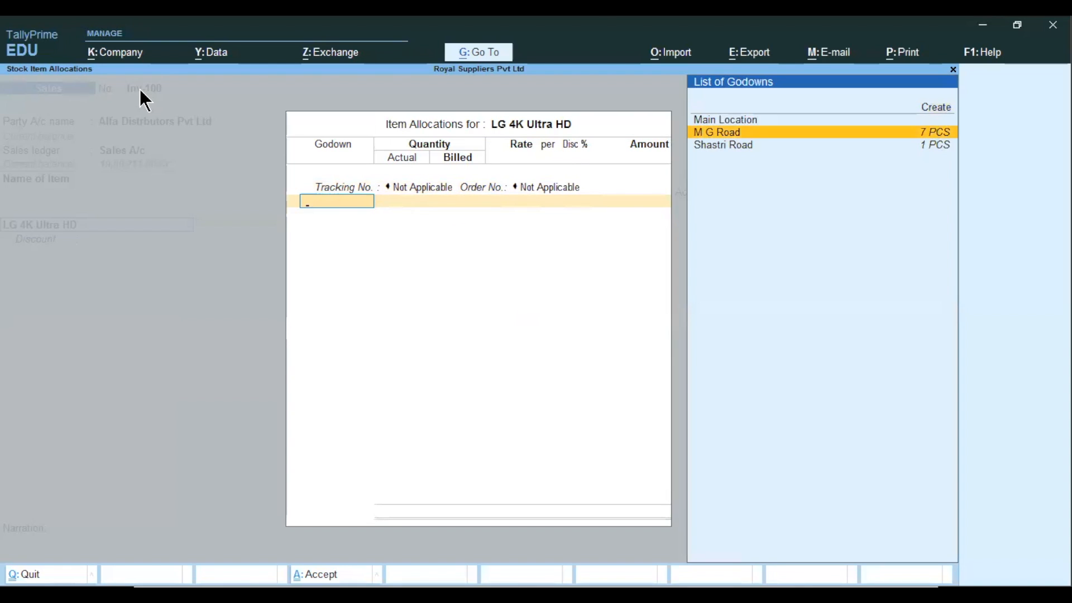
key("Return")
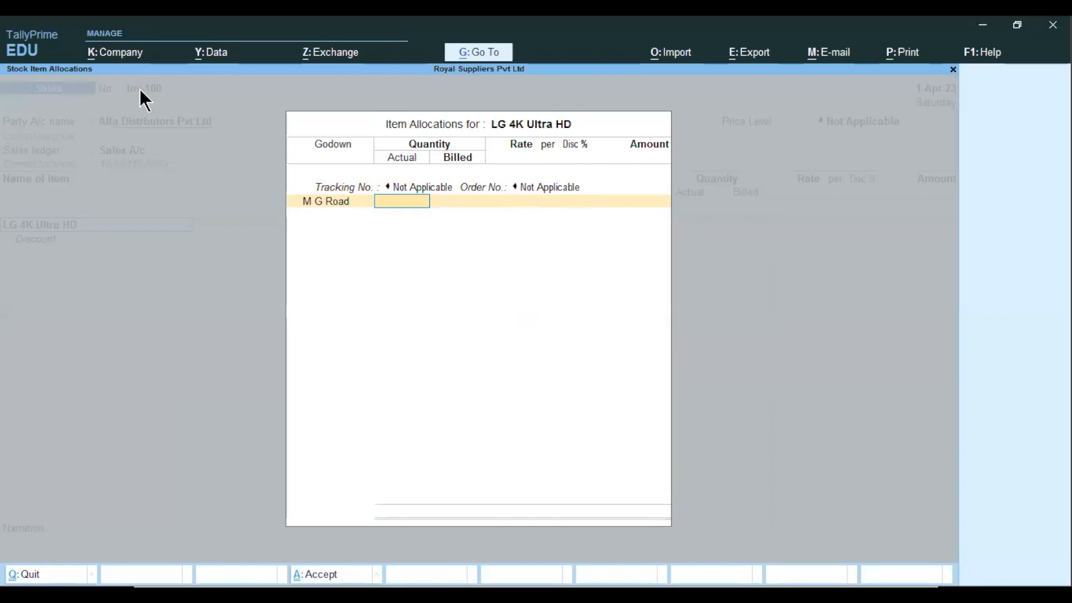
type("2")
key("Return")
key("Return")
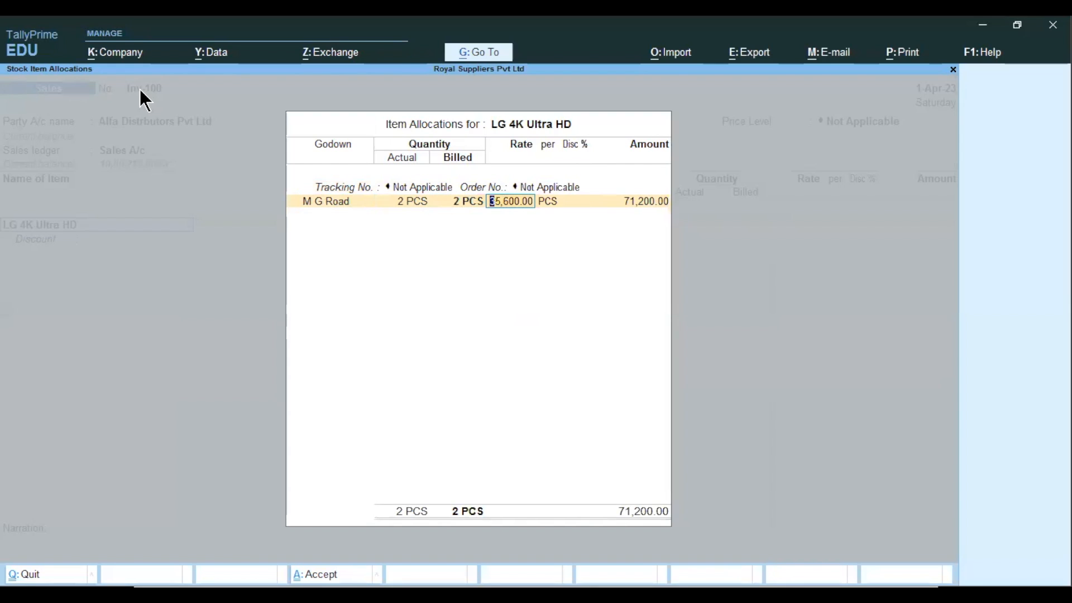
key("Return")
key("Return")
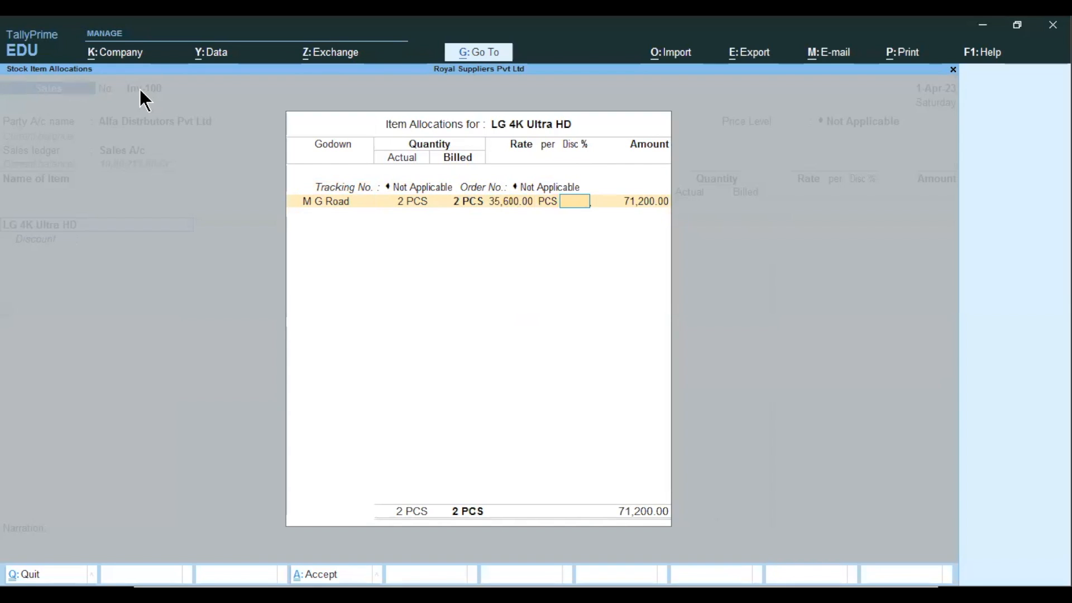
Finish the LG 4K Ultra HD allocation at 71,200.00, leave both discounts blank, and end the item list
key("Return")
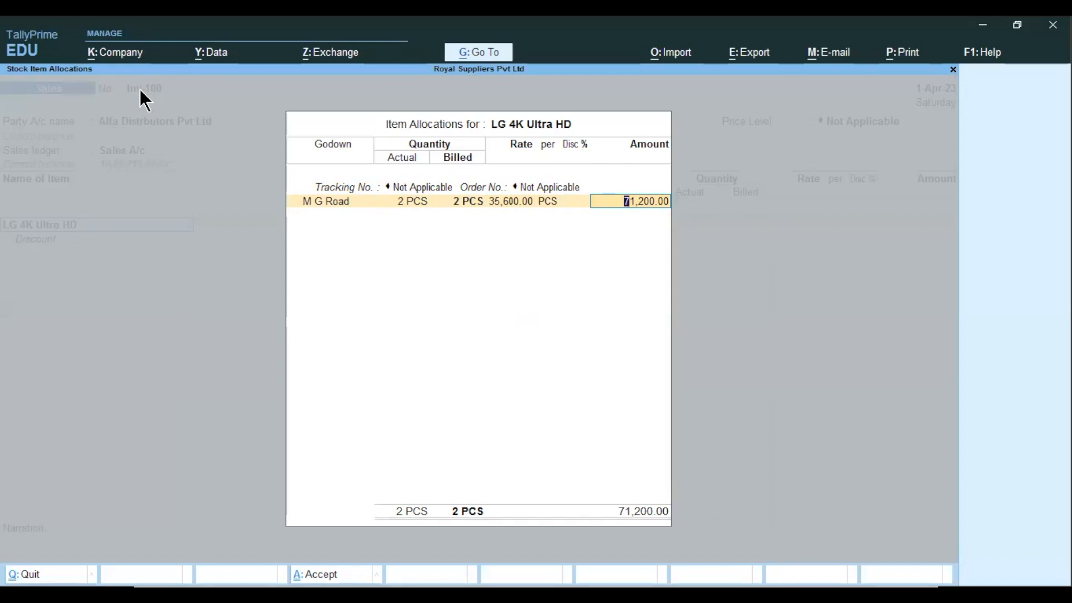
key("Return")
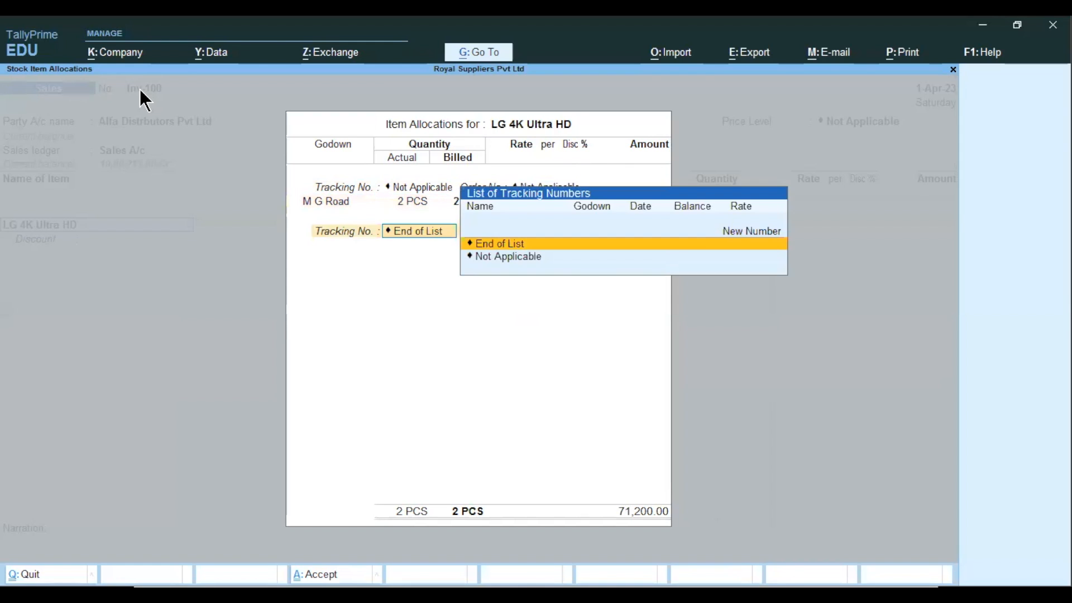
key("Return")
key("Return")
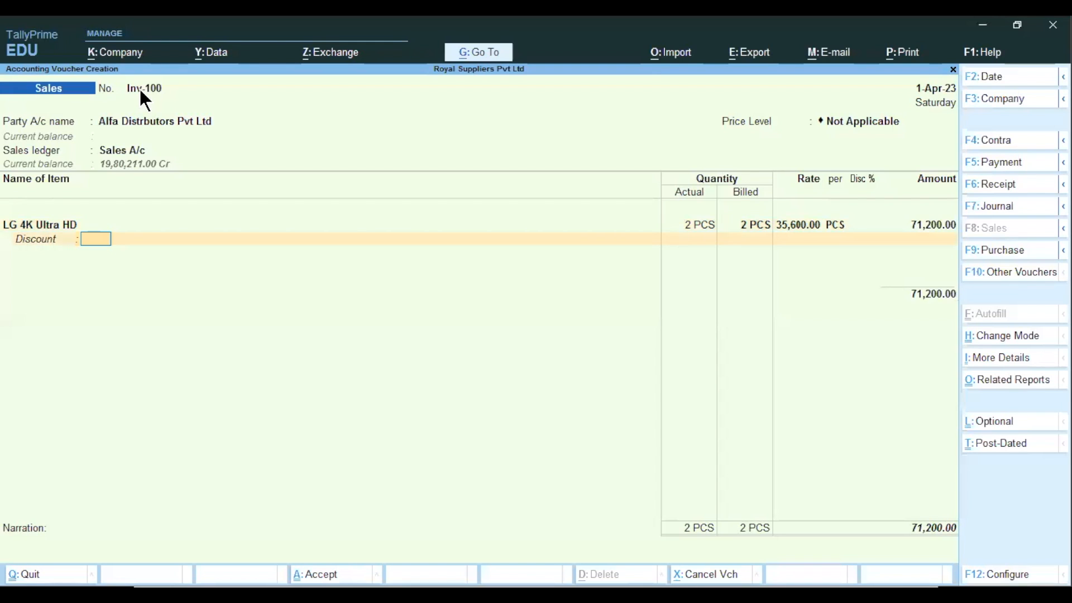
key("Return")
key("Return")
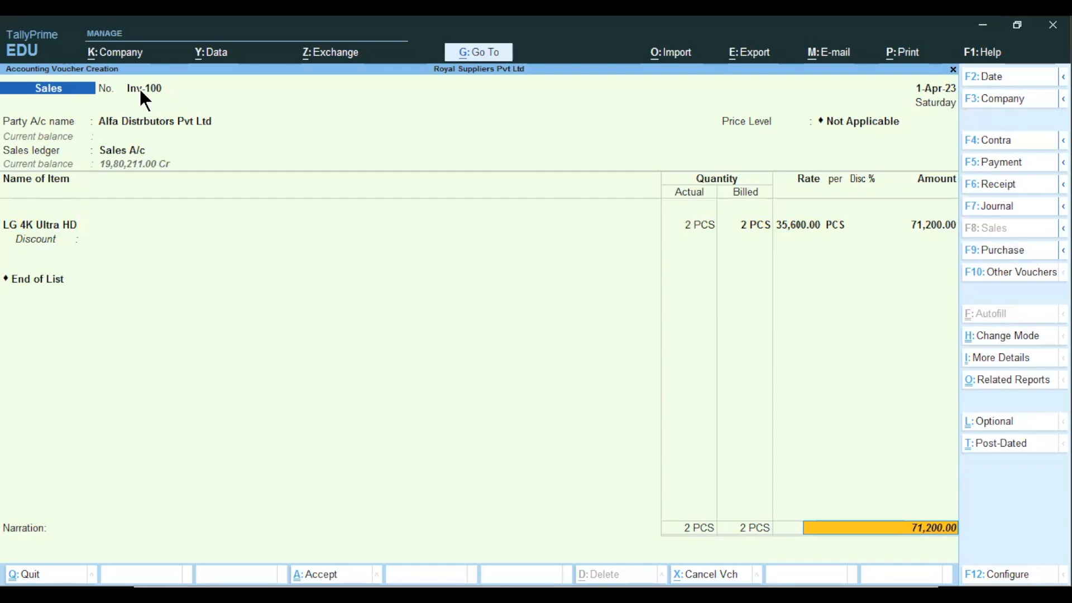
Record the bill-wise details for Alfa Distrbutors Pvt Ltd as New Ref Inv-100 with 15 Days credit for 71,200.00 Dr
key("Return")
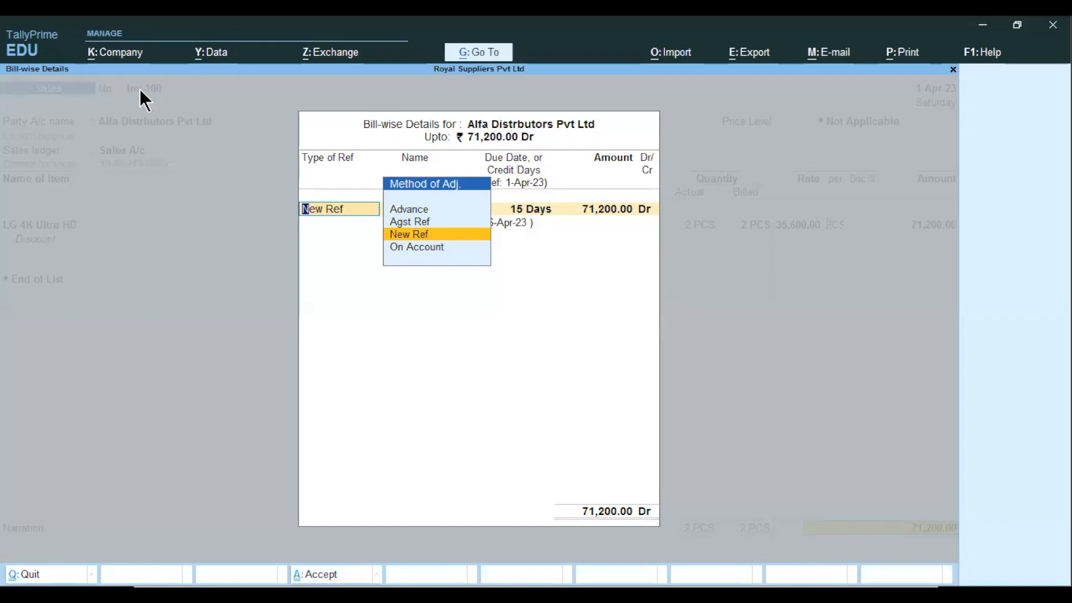
key("Return")
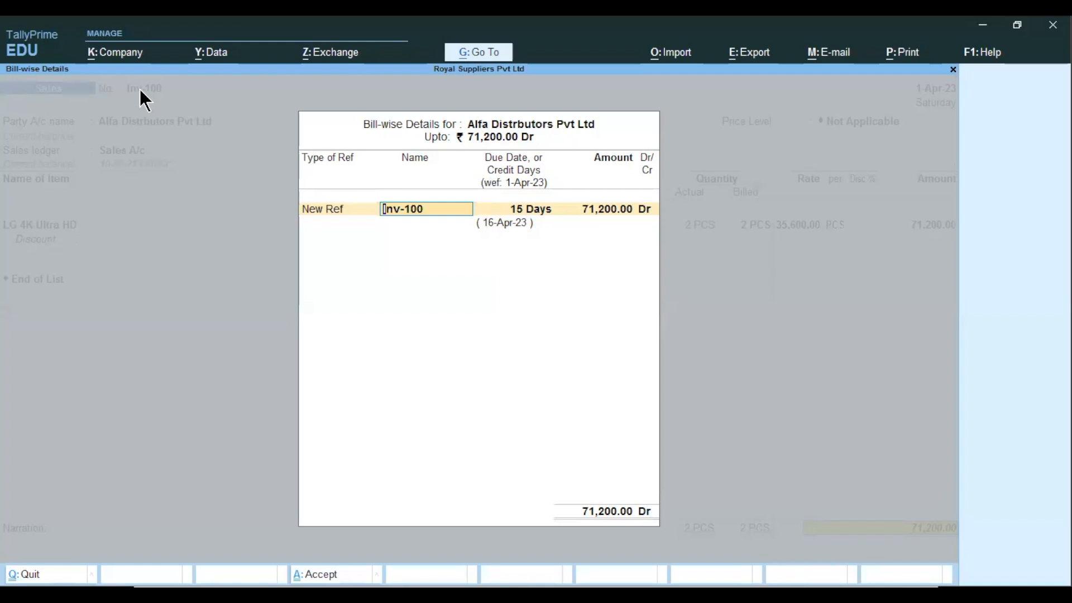
key("Return")
key("Return")
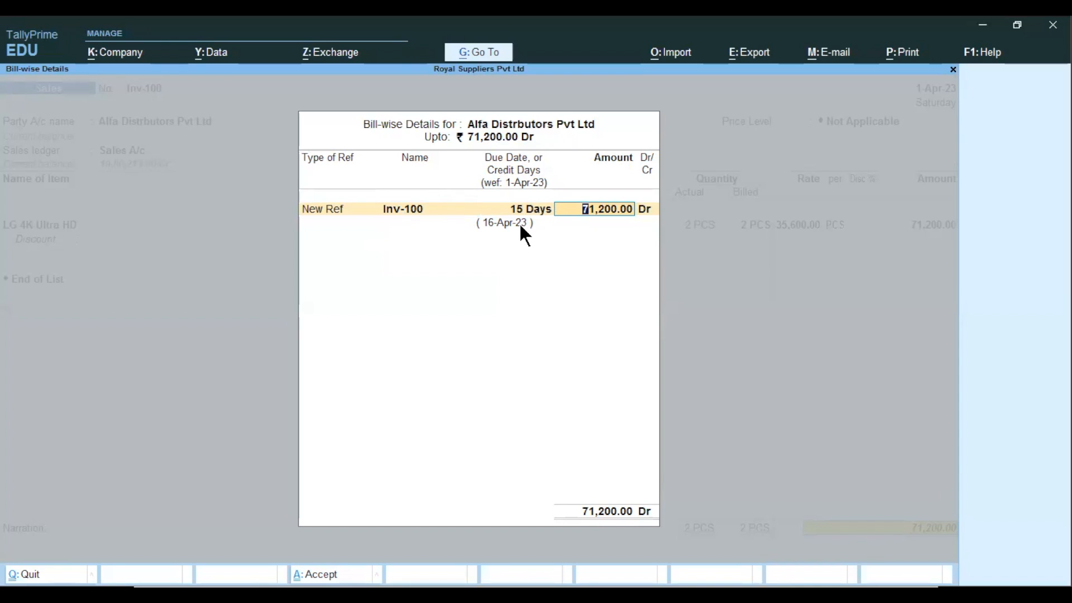
key("BackSpace")
key("Return")
key("Return")
key("Return")
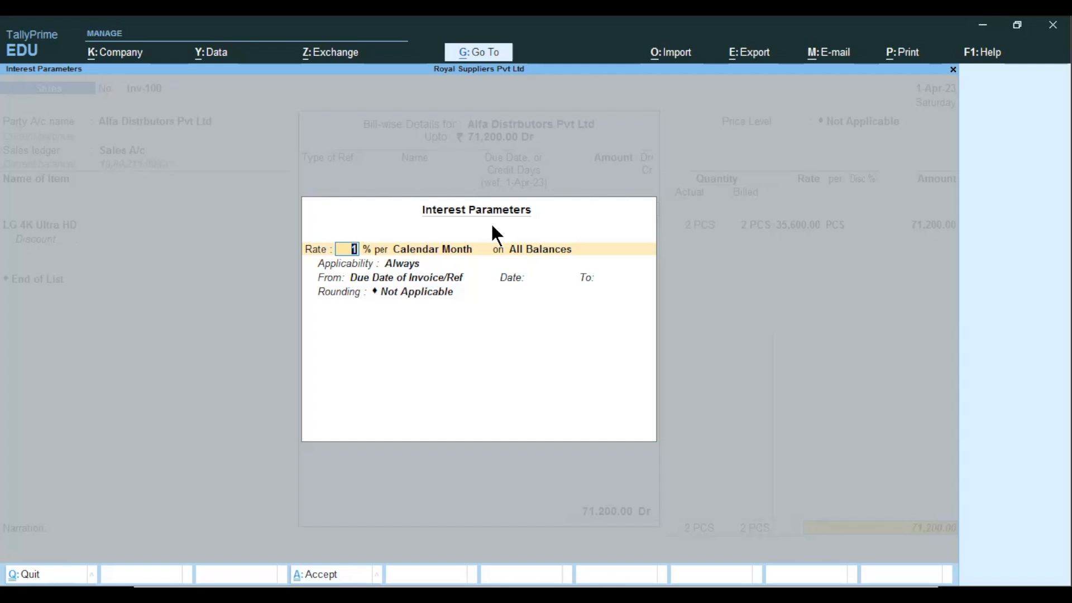
Accept the bill's interest at 1% per Calendar Month on All Balances, applied Always from Due Date of Invoice/Ref, with Rounding Not Applicable
key("Return")
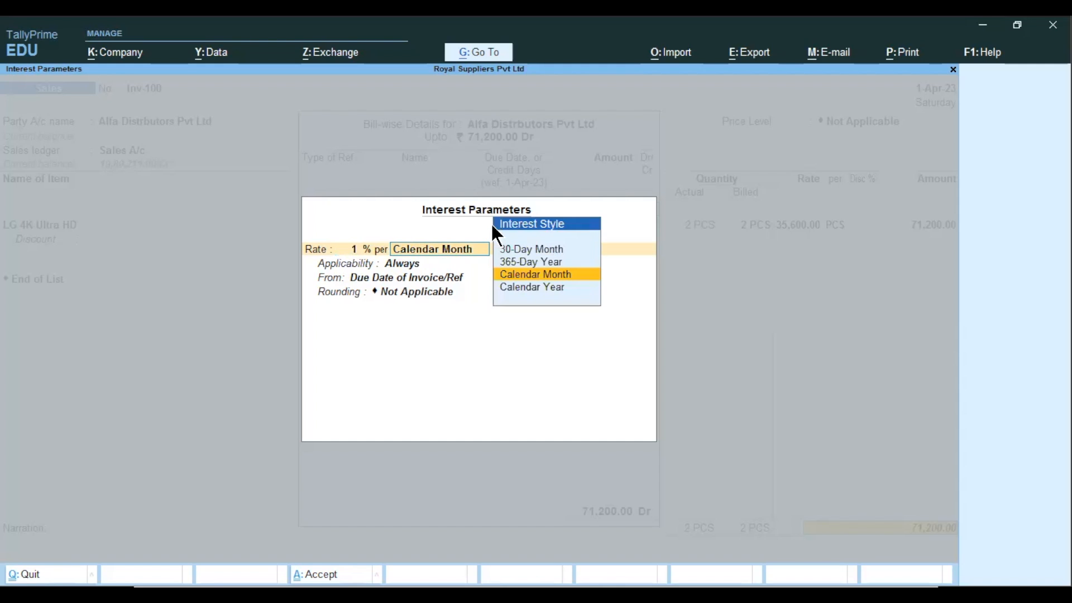
key("Return")
key("Return")
key("Return")
key("Return")
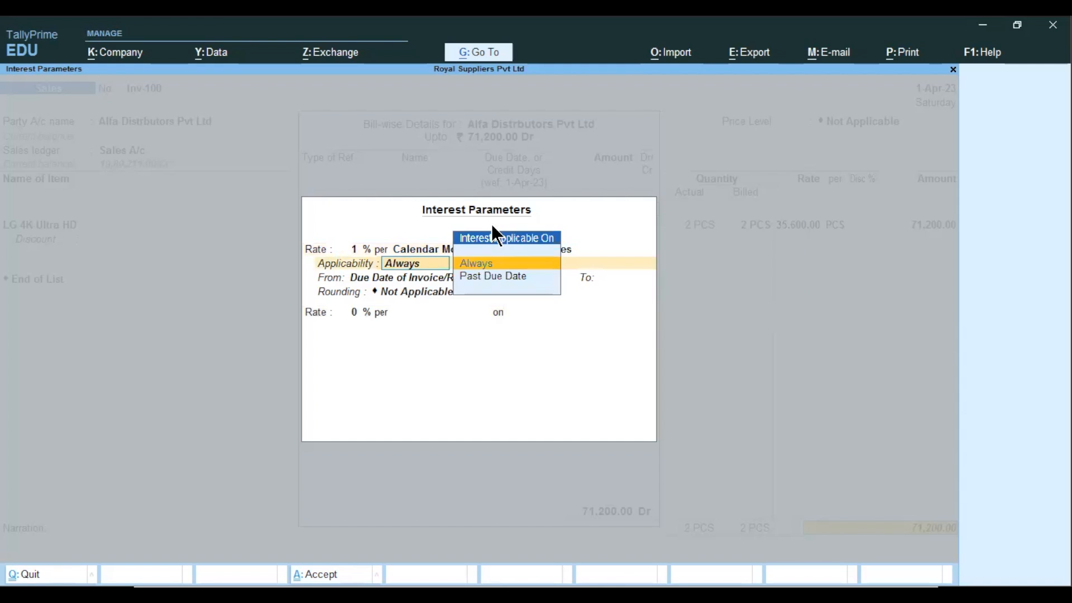
key("Return")
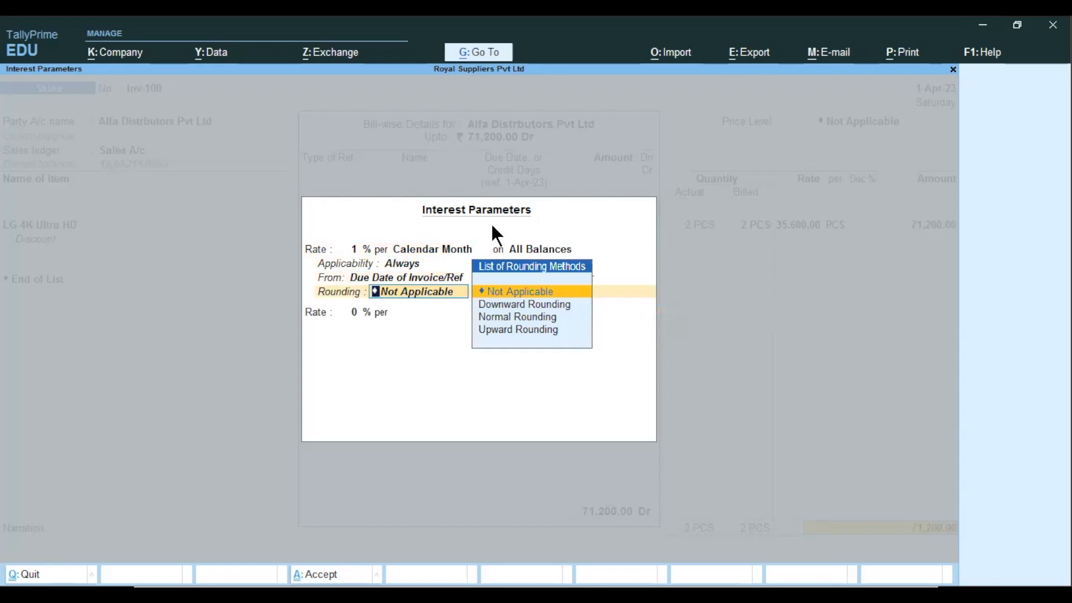
key("Return")
key("Return")
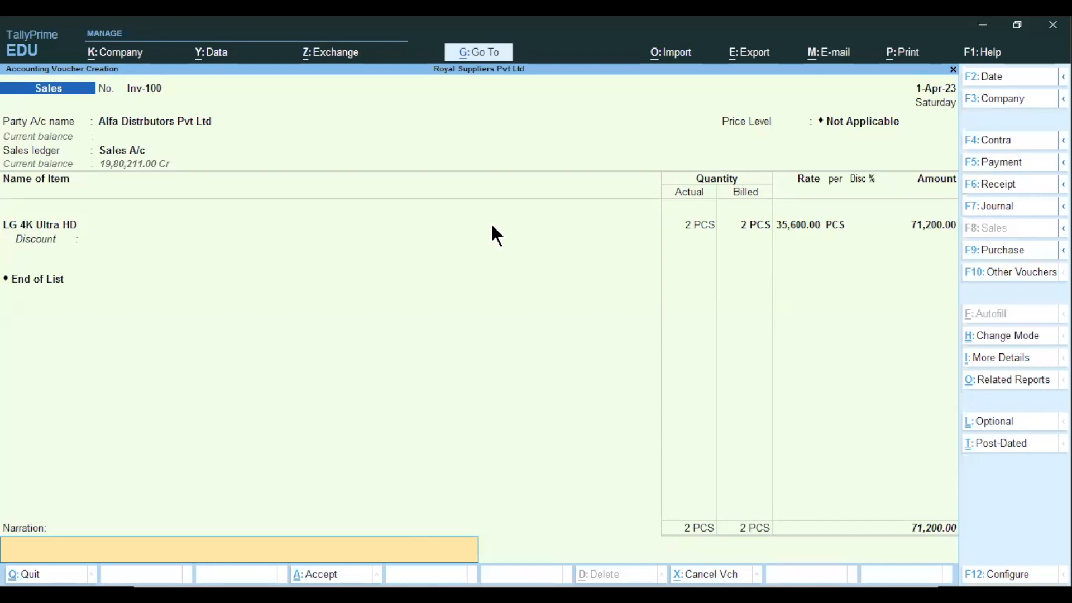
Save sales voucher Inv-100 without a narration and leave voucher entry
key("Return")
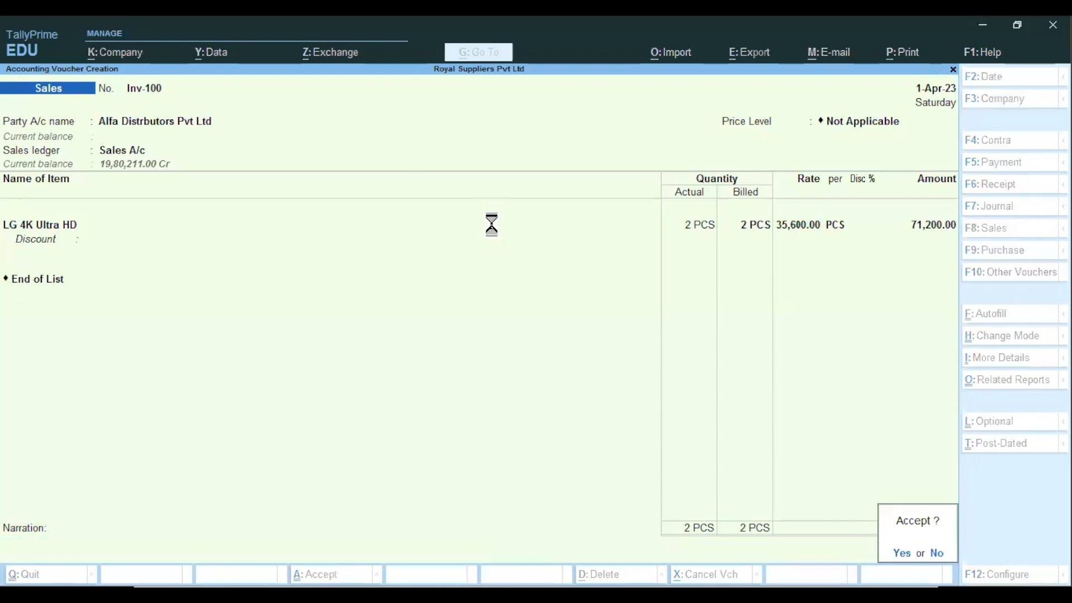
key("Return")
key("Escape")
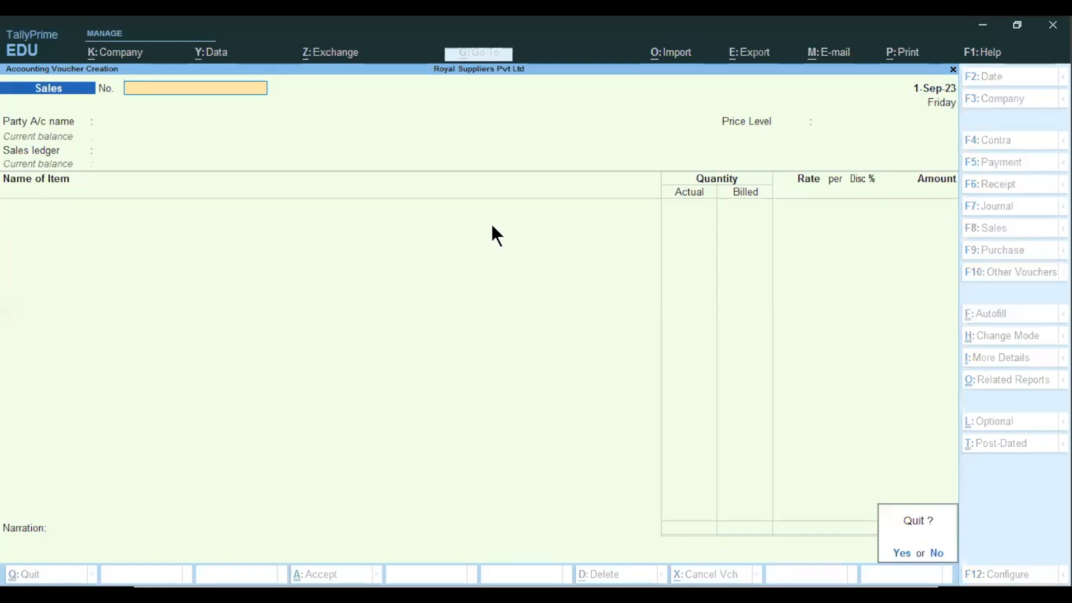
key("Return")
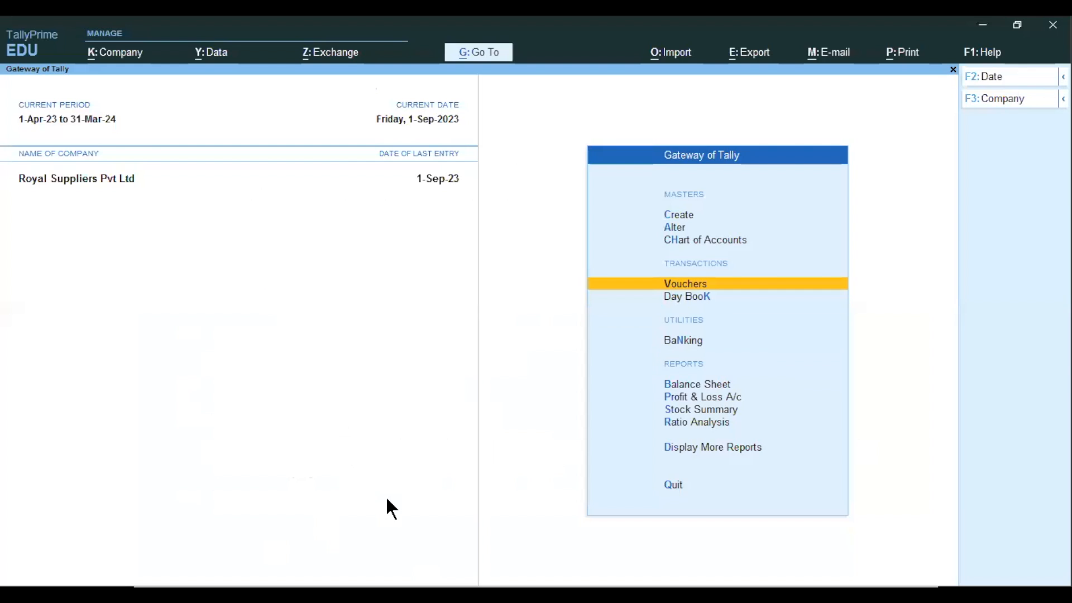
Open the Interest Receivable report among the interest calculations in the statements of accounts
key("Down")
key("Down")
key("Down")
key("Down")
key("Down")
key("Down")
key("Down")
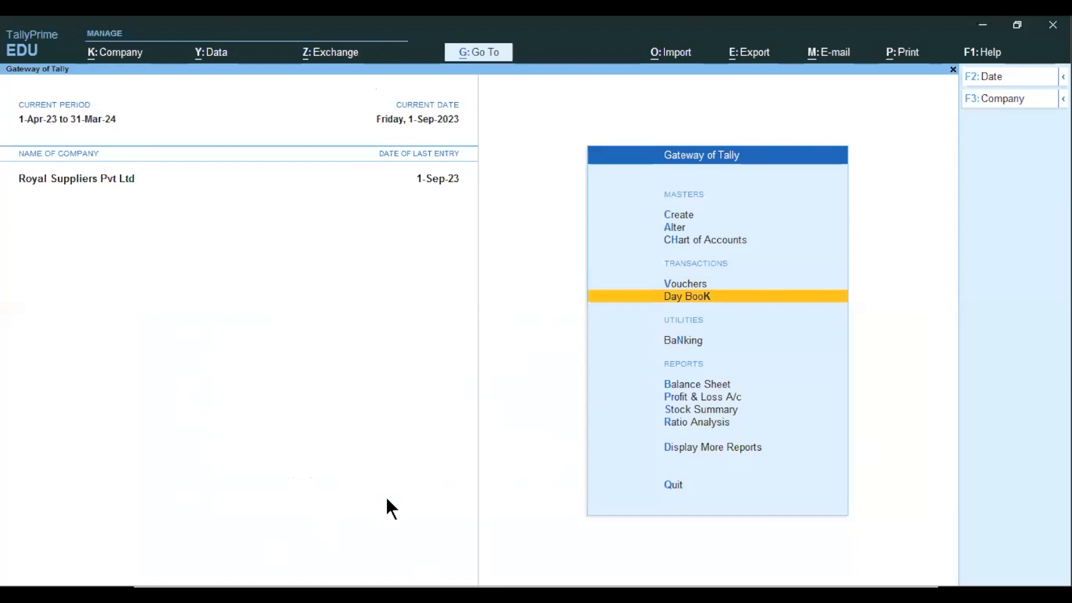
key("Return")
key("Down")
key("Down")
key("Down")
key("Down")
key("Down")
key("Return")
key("Down")
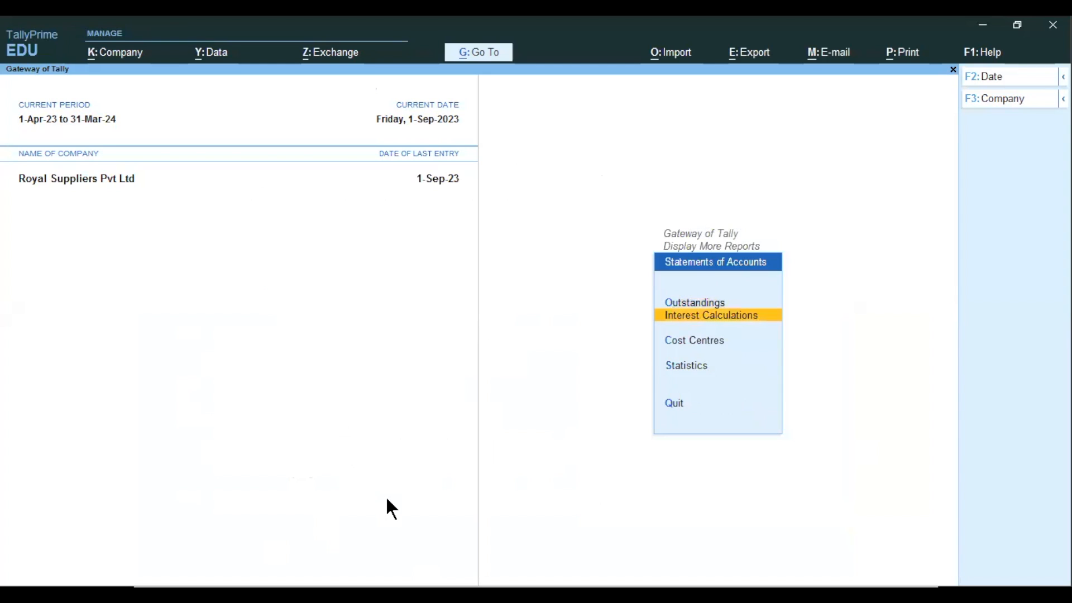
key("Return")
key("Return")
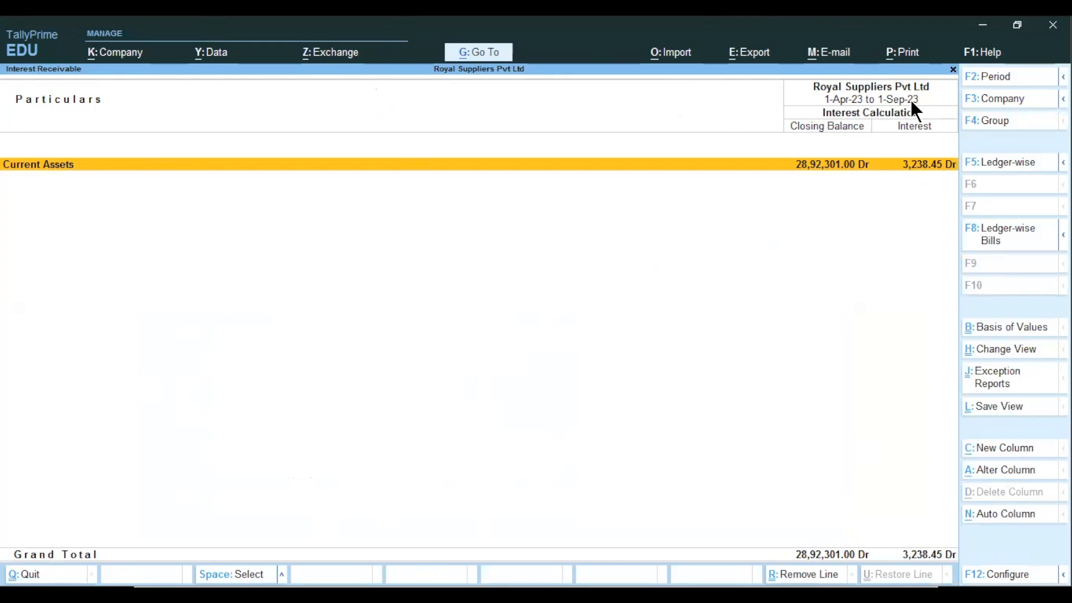
Set the Interest Receivable report's period from 1-Apr-23 to 31-Dec-23
key("alt+F2")
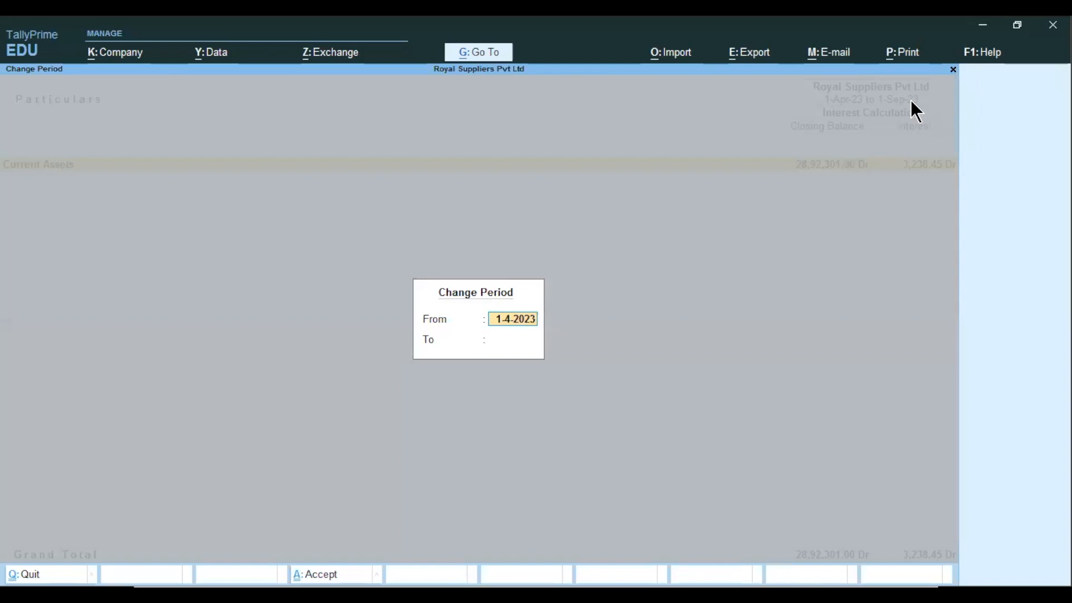
key("Return")
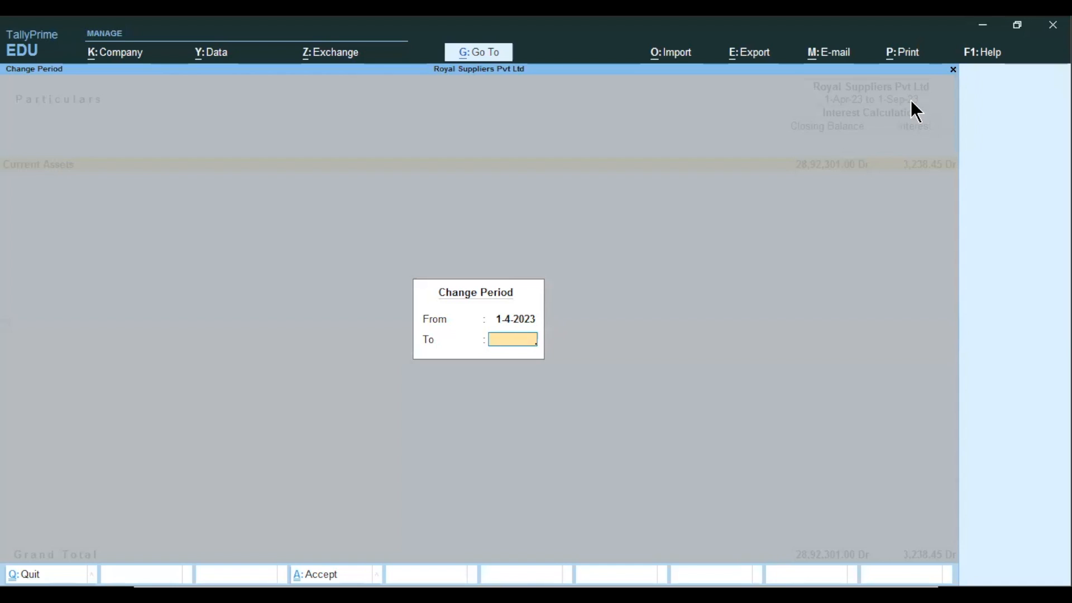
type("31.12")
key("Return")
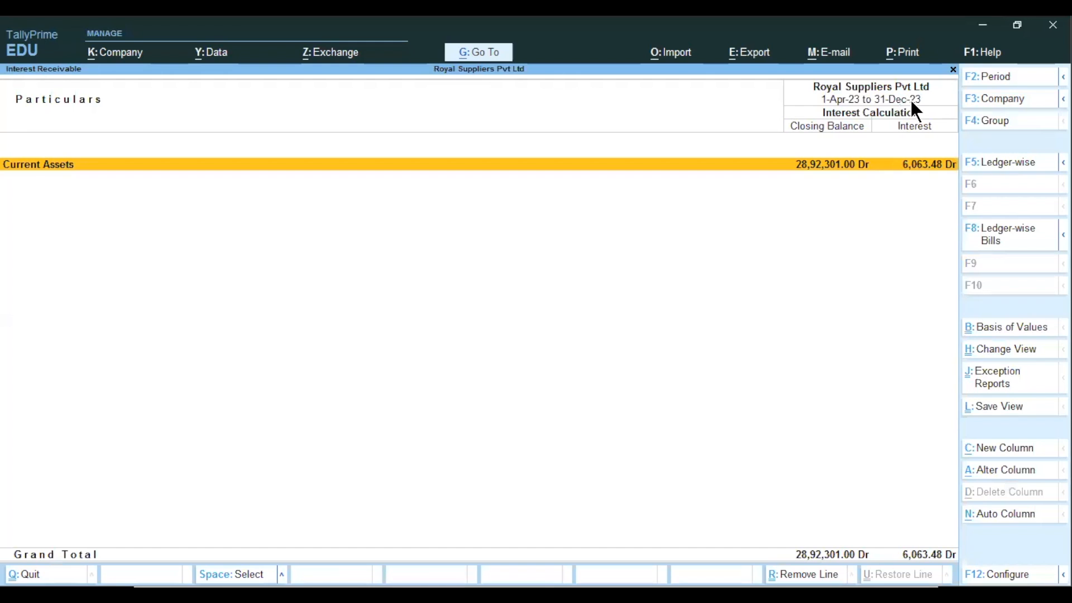
Drill down from Current Assets to Alfa Distrbutors Pvt Ltd, examine how interest on Inv-100 is calculated, and close the report
left_click(919, 170)
left_click(917, 169)
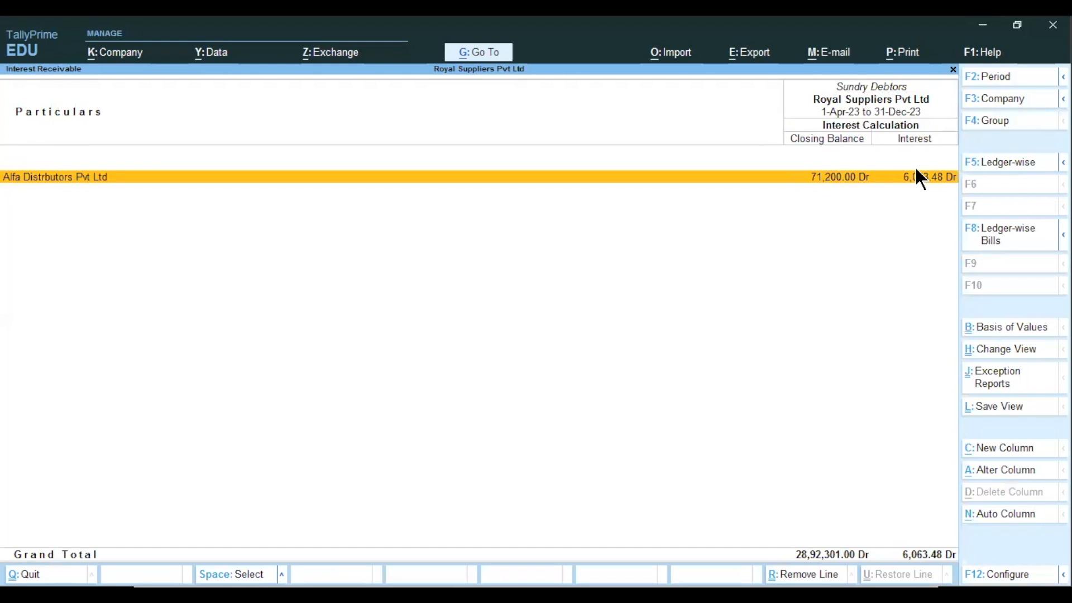
left_click(914, 165)
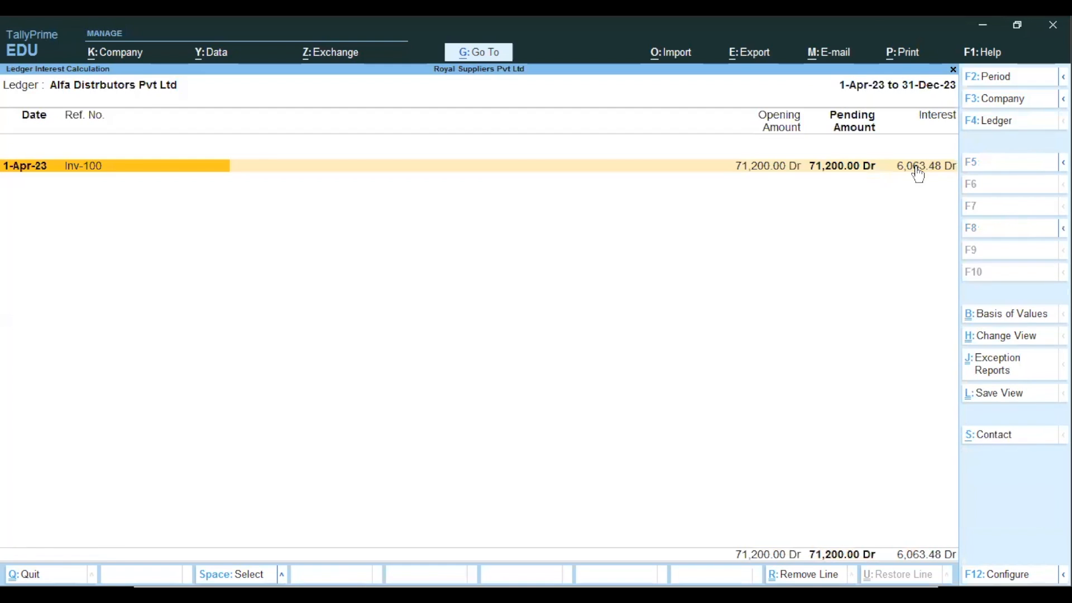
left_click(917, 168)
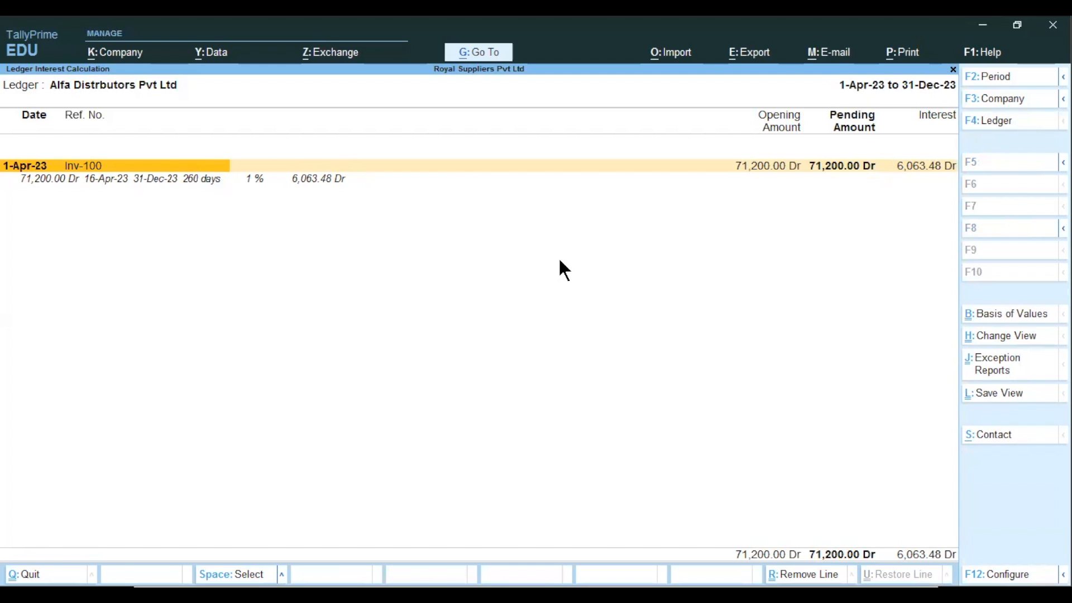
key("Escape")
key("Escape")
key("Escape")
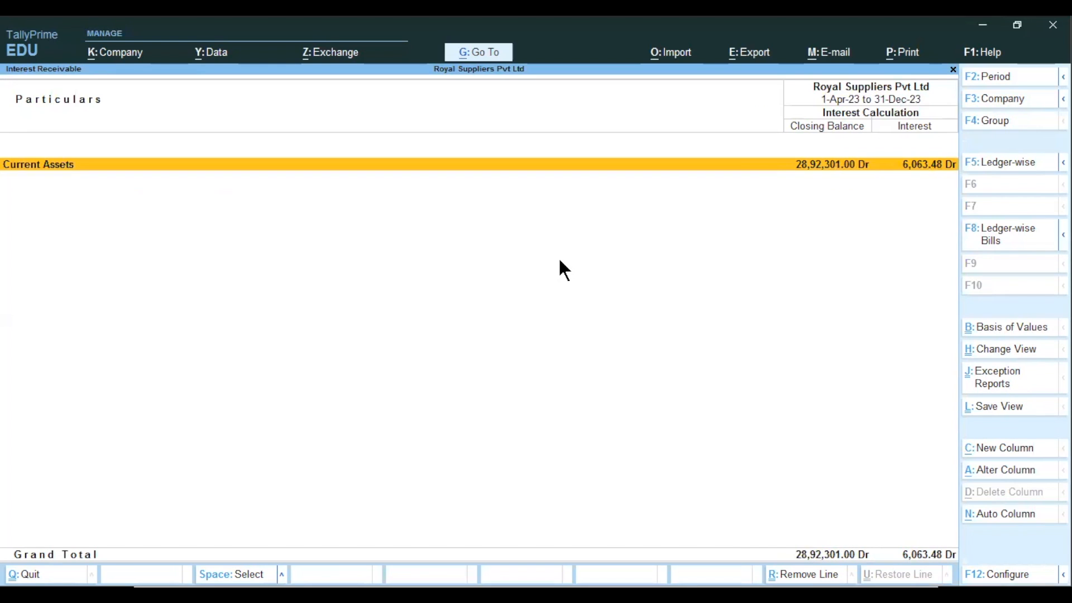
key("Escape")
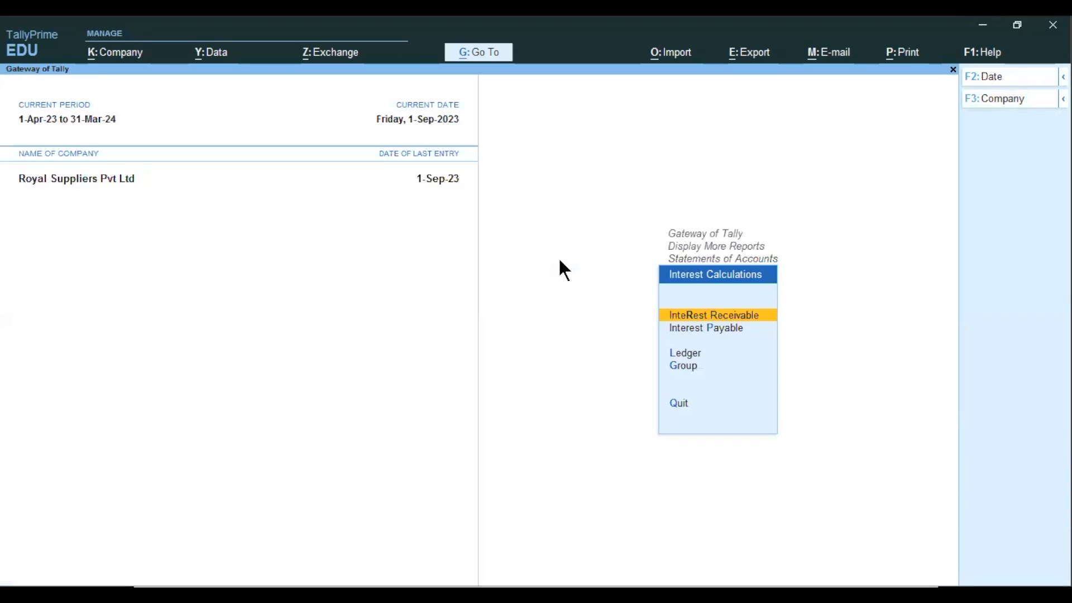
key("Escape")
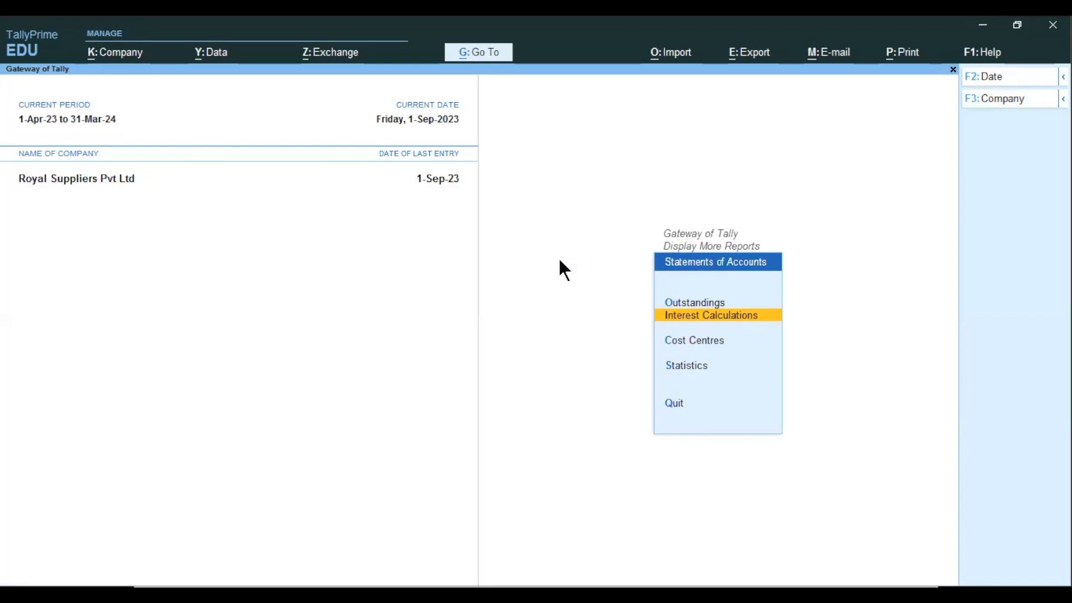
key("Escape")
key("Escape")
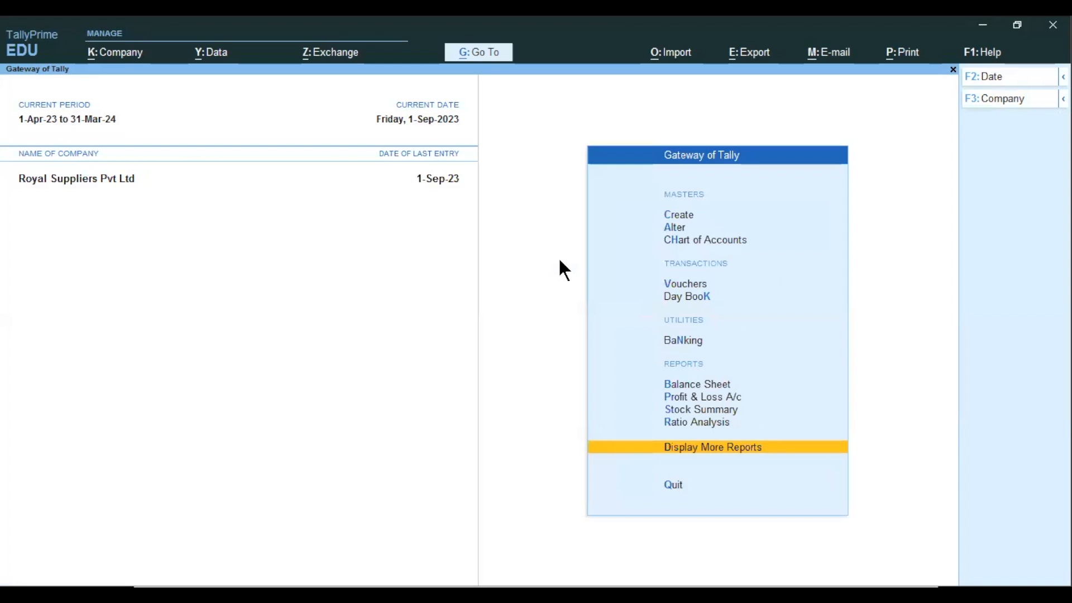
Start a new voucher and change its type to Debit Note
key("Up")
key("Up")
key("Up")
key("Up")
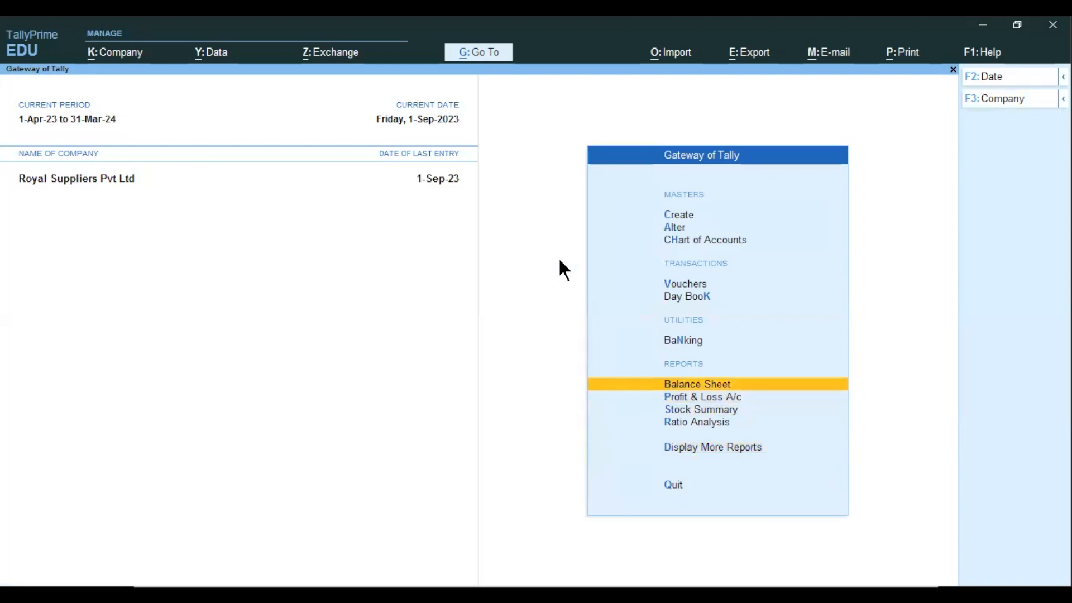
key("v")
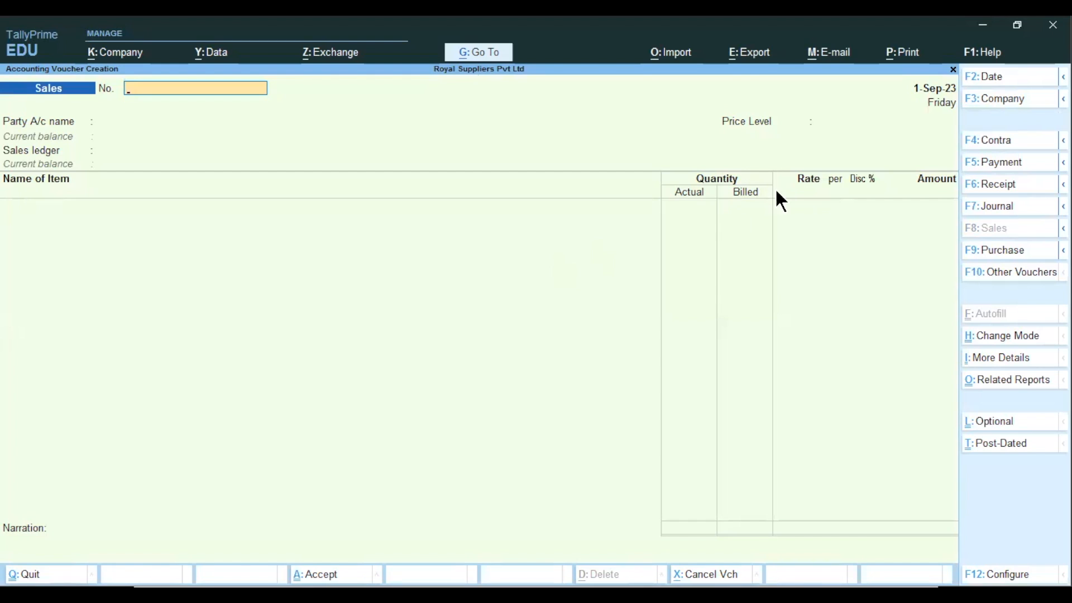
left_click(987, 272)
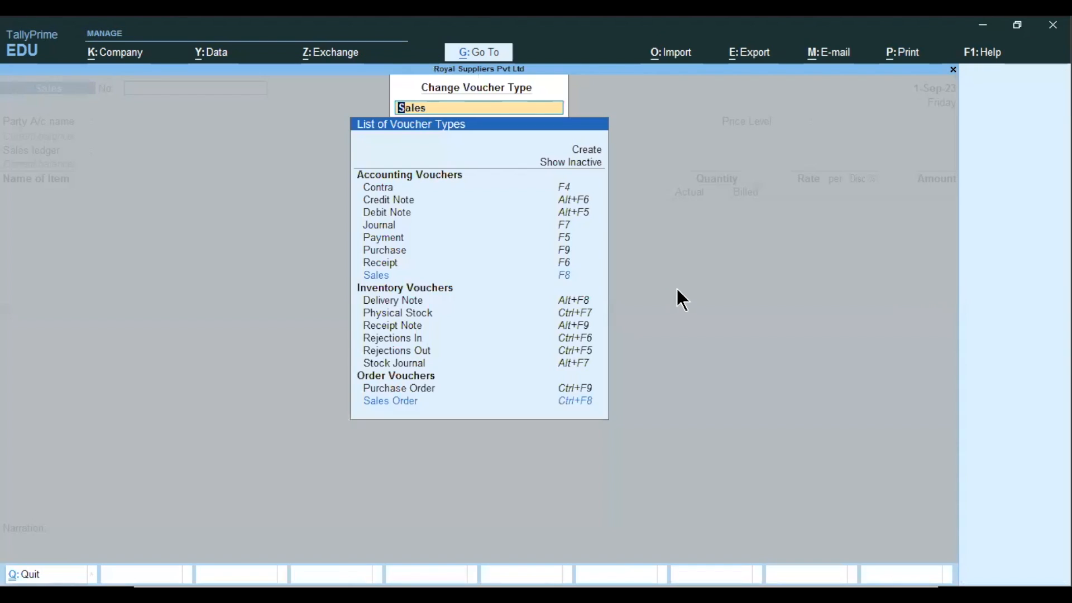
left_click(564, 216)
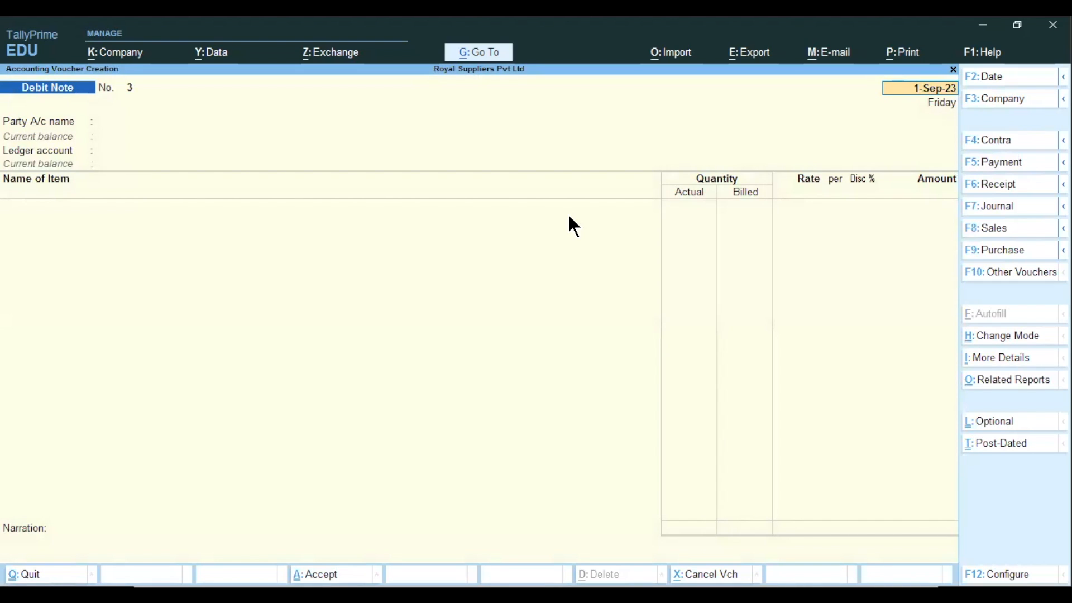
Change the debit note's mode to Use for Interest Accounting, with its amounts treated as compound interest
left_click(982, 339)
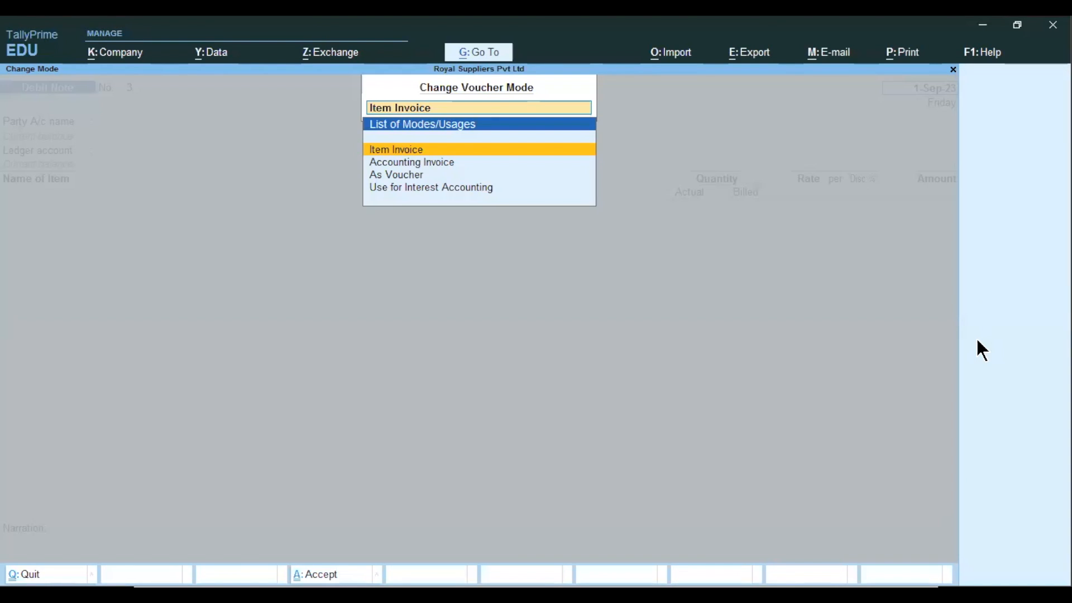
key("Down")
key("Down")
key("Down")
key("Return")
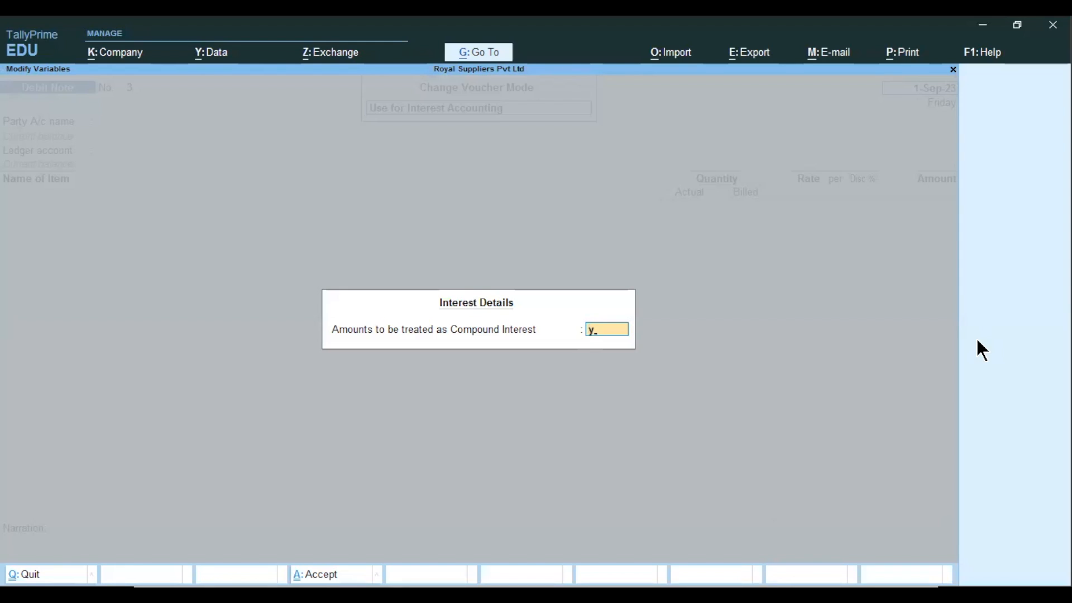
key("Return")
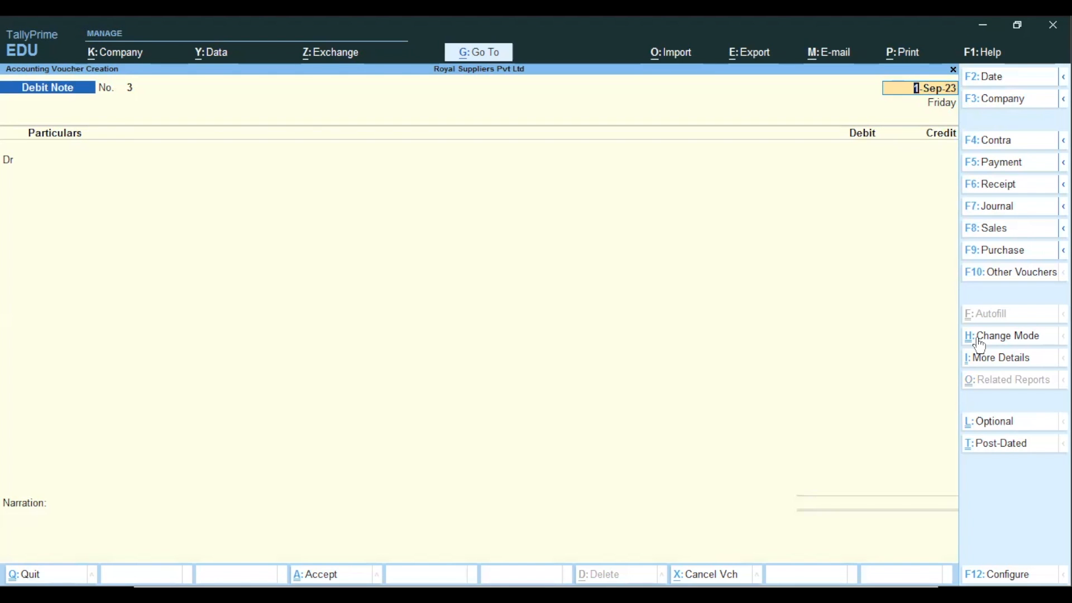
type("31.12")
key("Return")
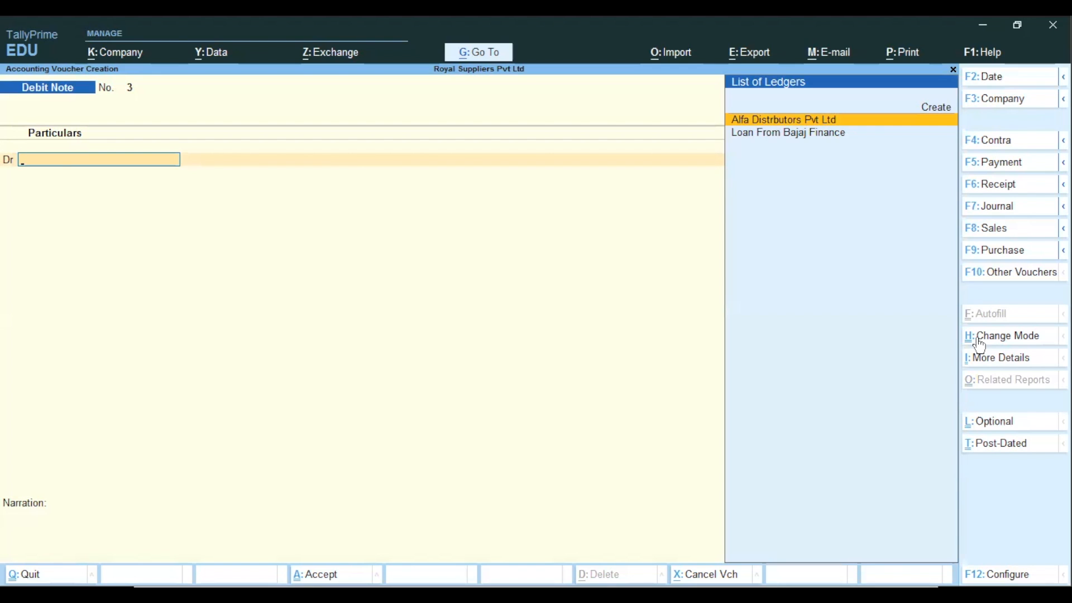
key("Return")
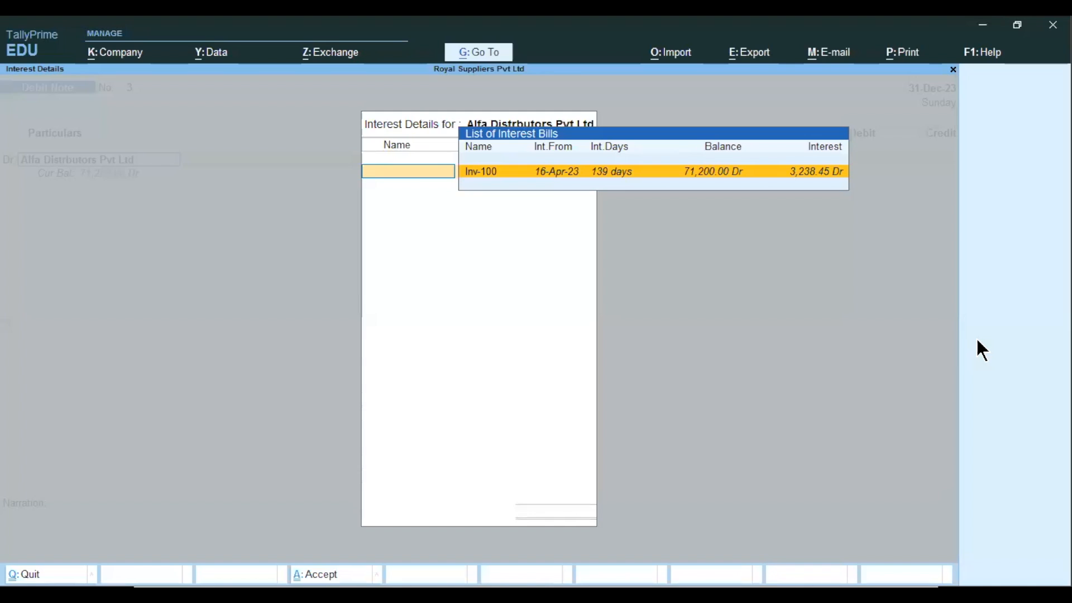
key("Return")
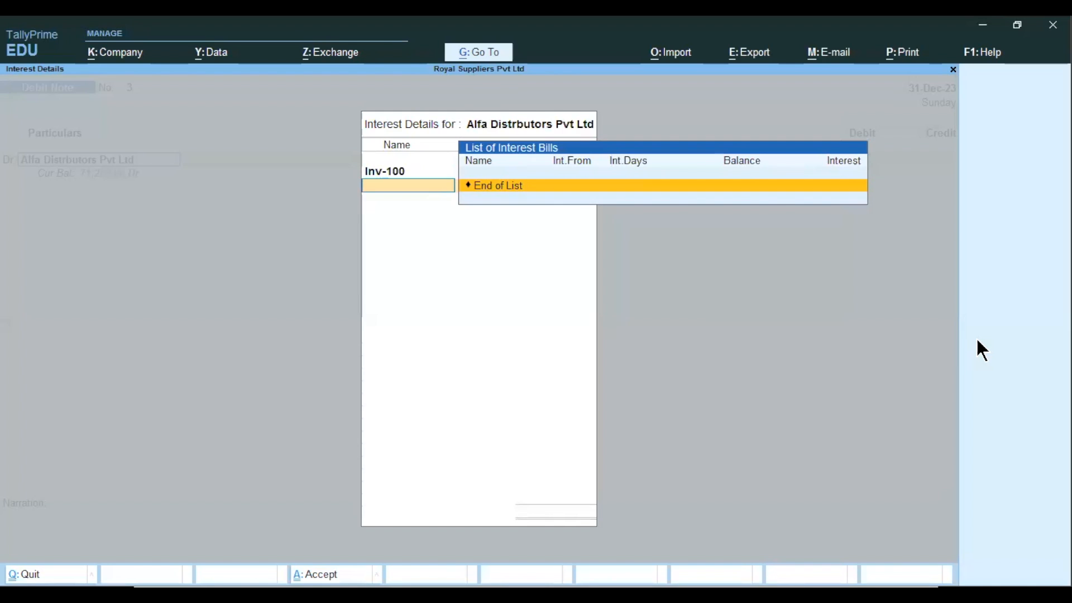
key("Return")
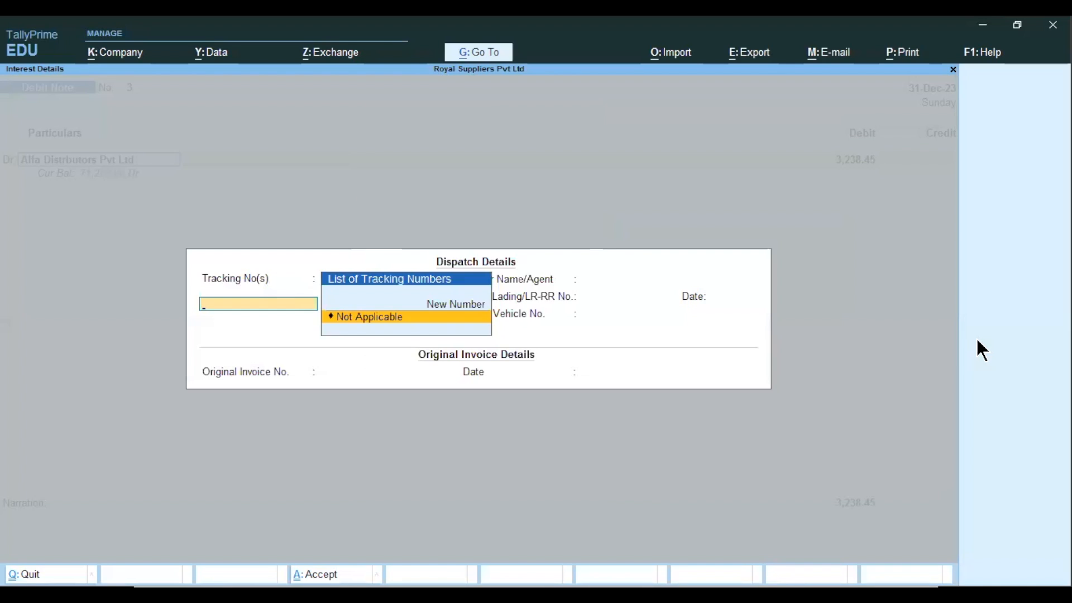
key("ctrl+a")
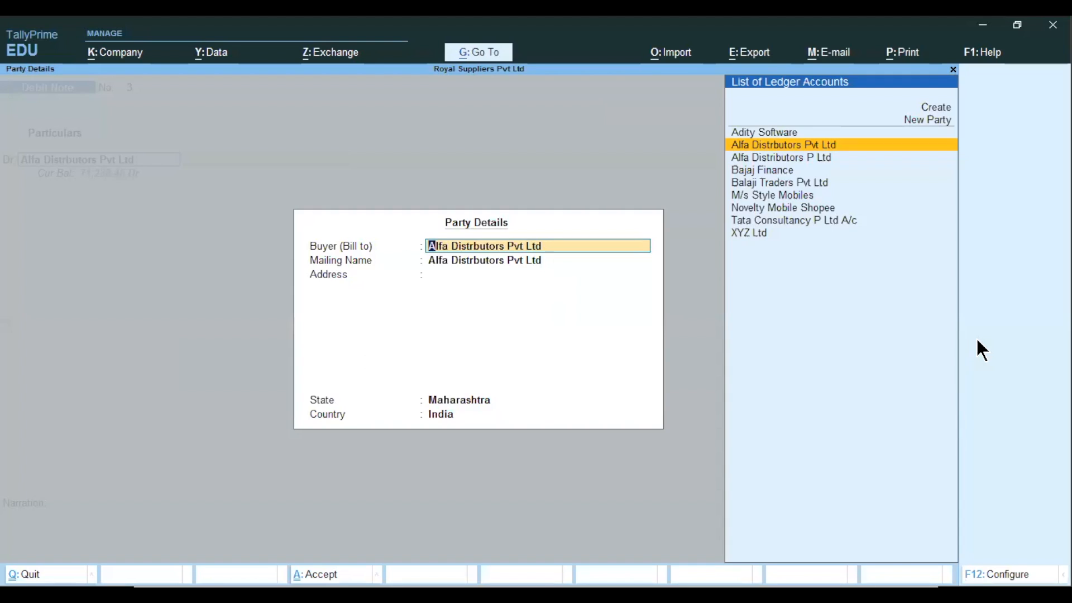
key("Escape")
key("Escape")
key("y")
key("Escape")
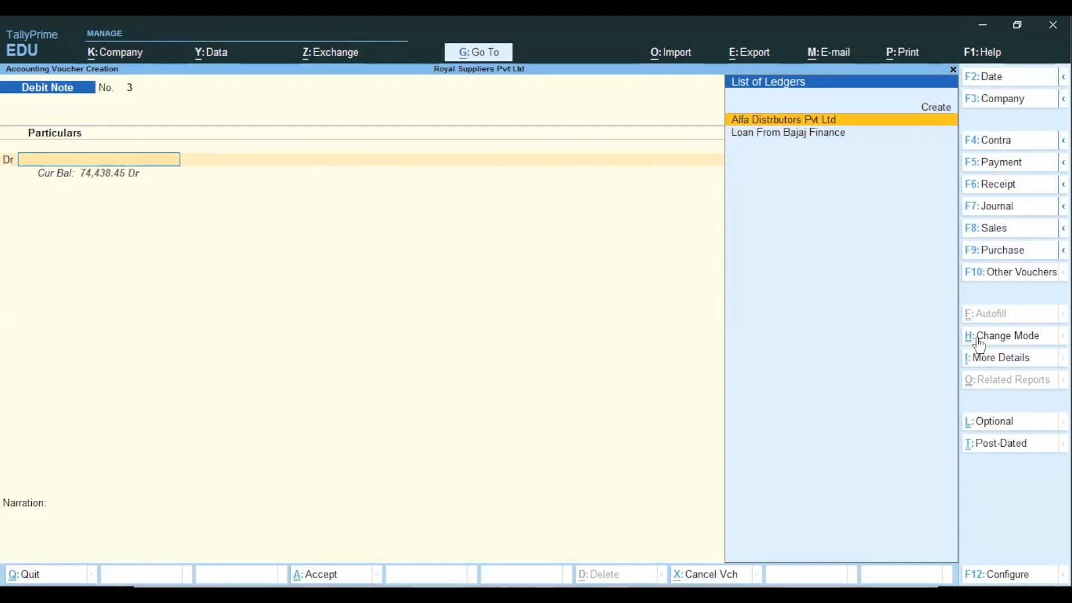
key("Escape")
key("y")
key("Return")
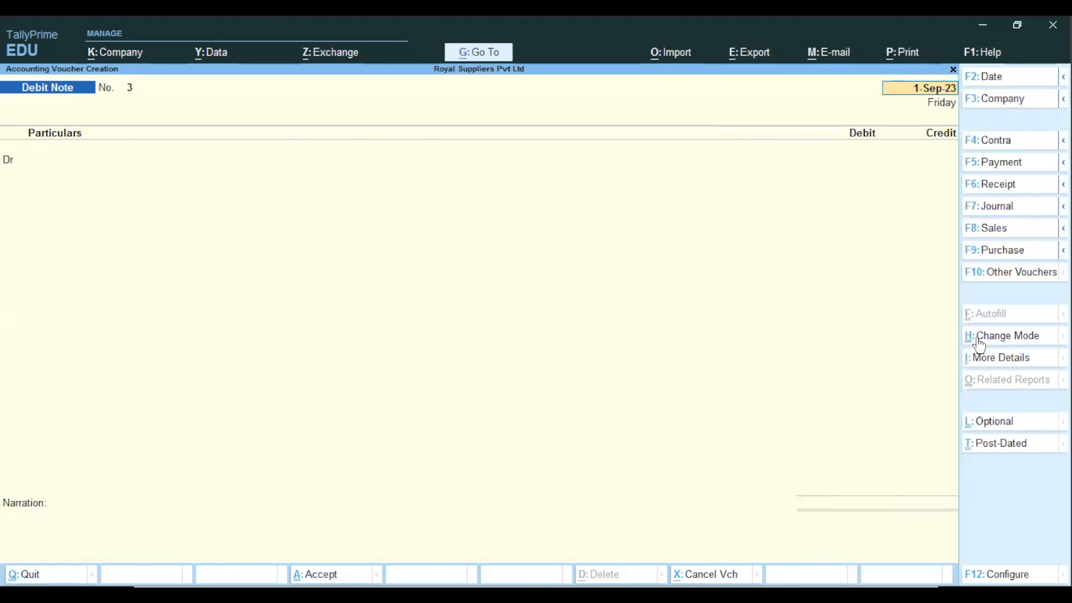
Date the debit note 31-Dec-23 and set its mode to Use for Interest Accounting, with amounts treated as compound interest
type("31")
type("-12")
key("Return")
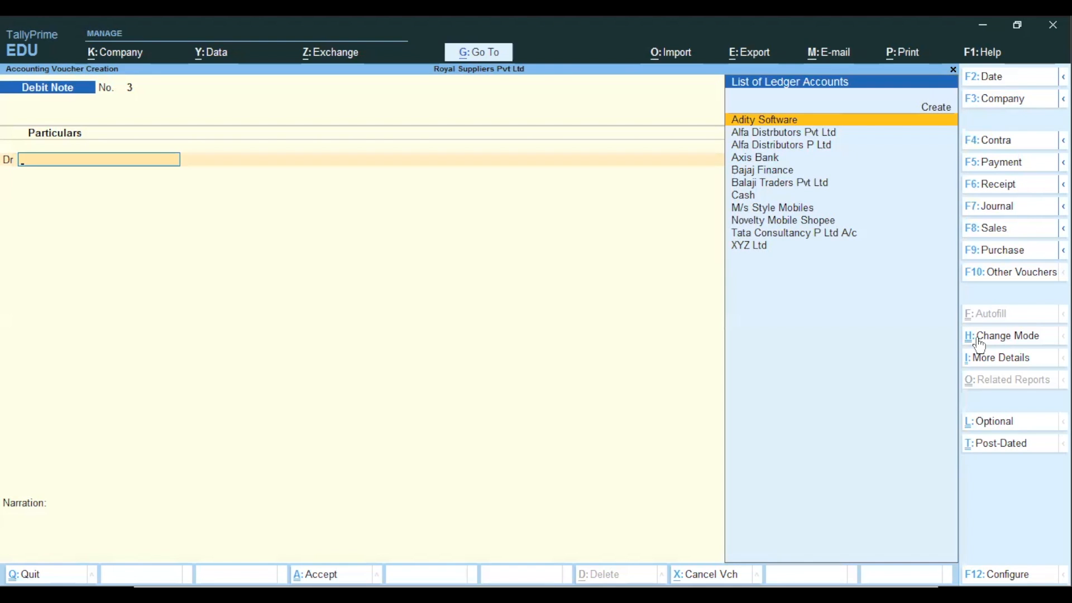
left_click(980, 346)
type("ucher")
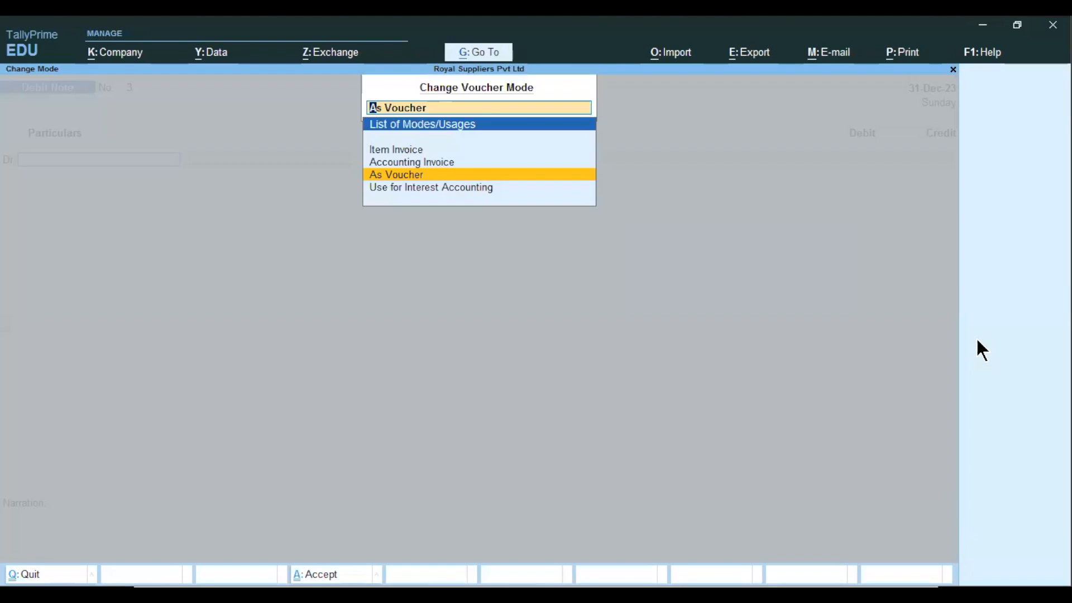
key("Return")
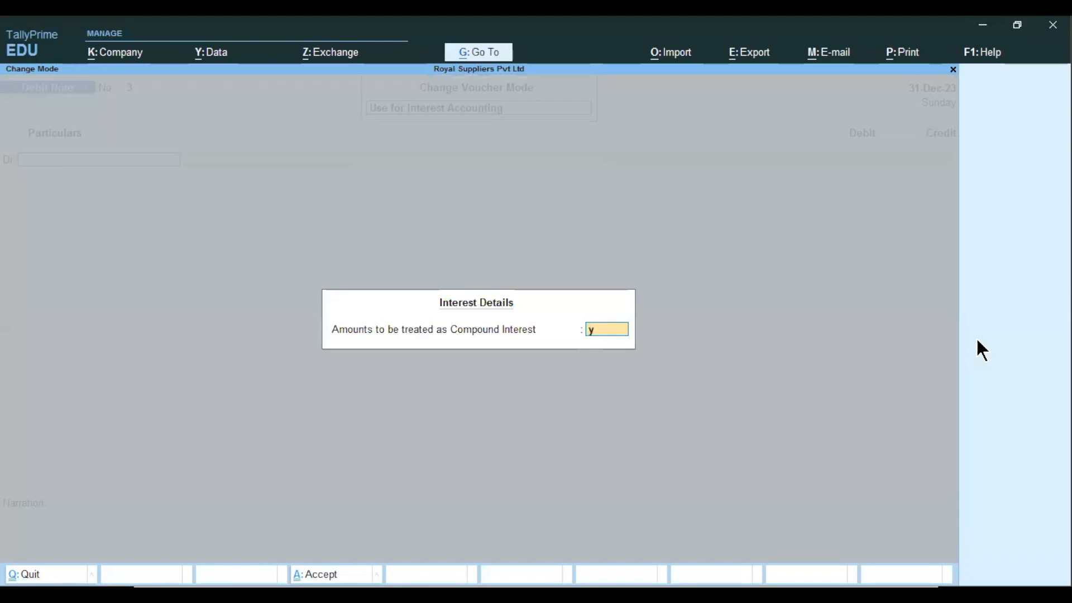
key("Return")
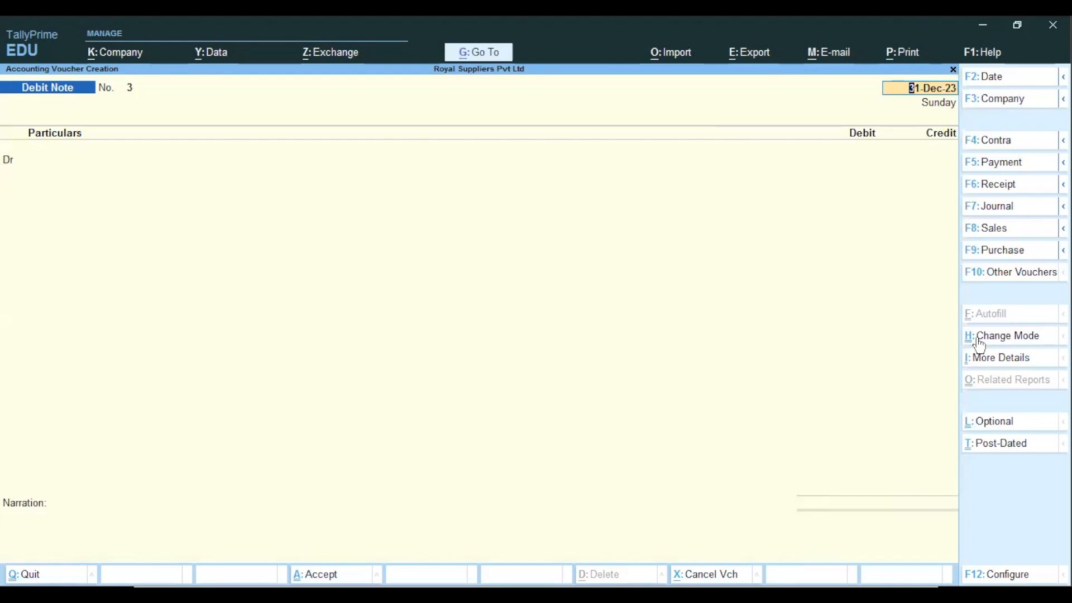
key("Return")
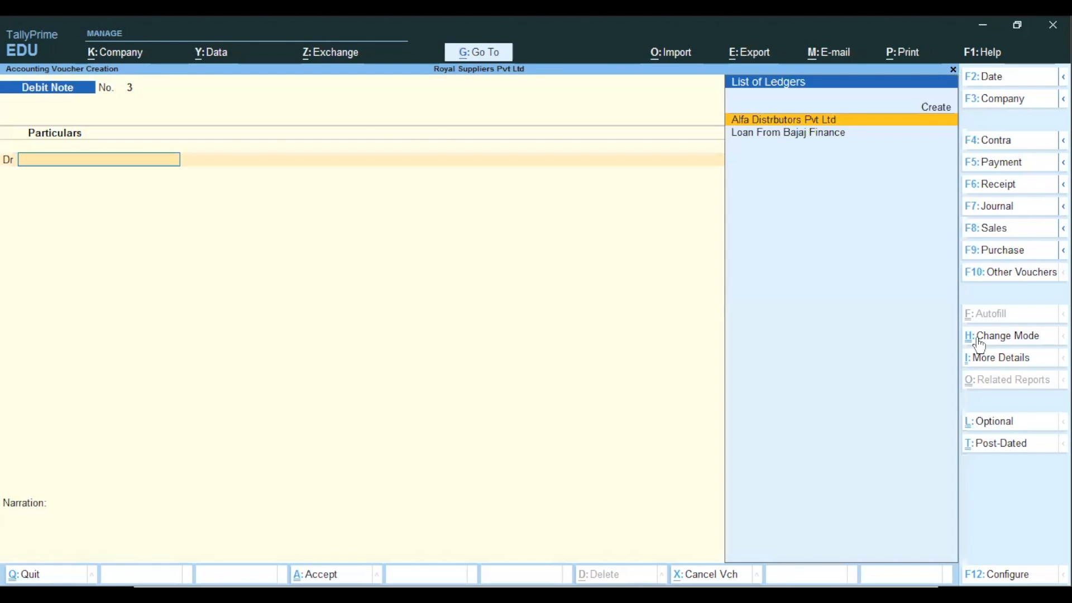
key("Return")
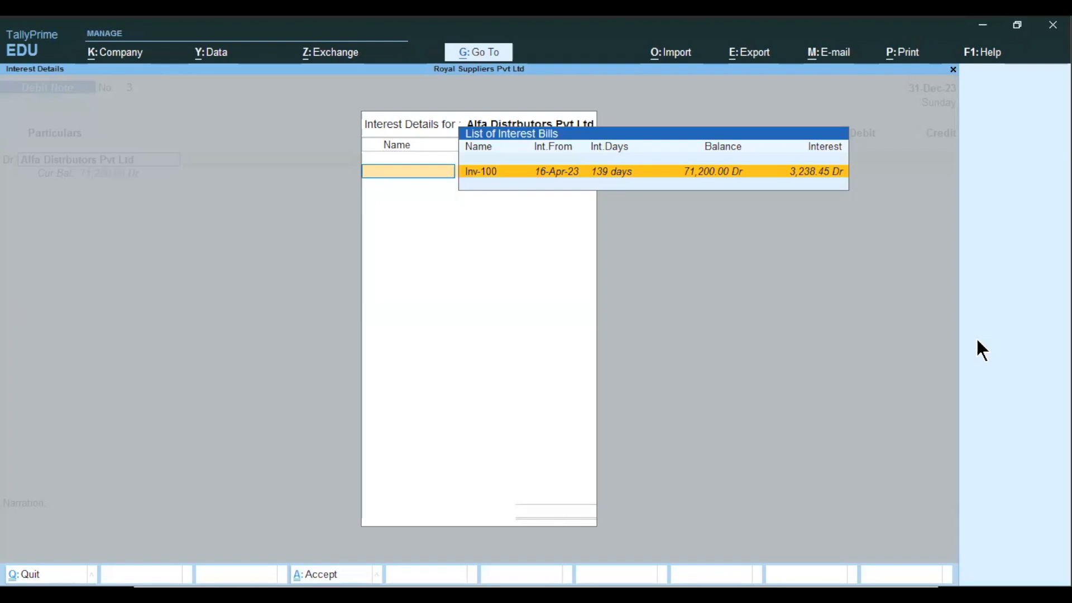
key("Escape")
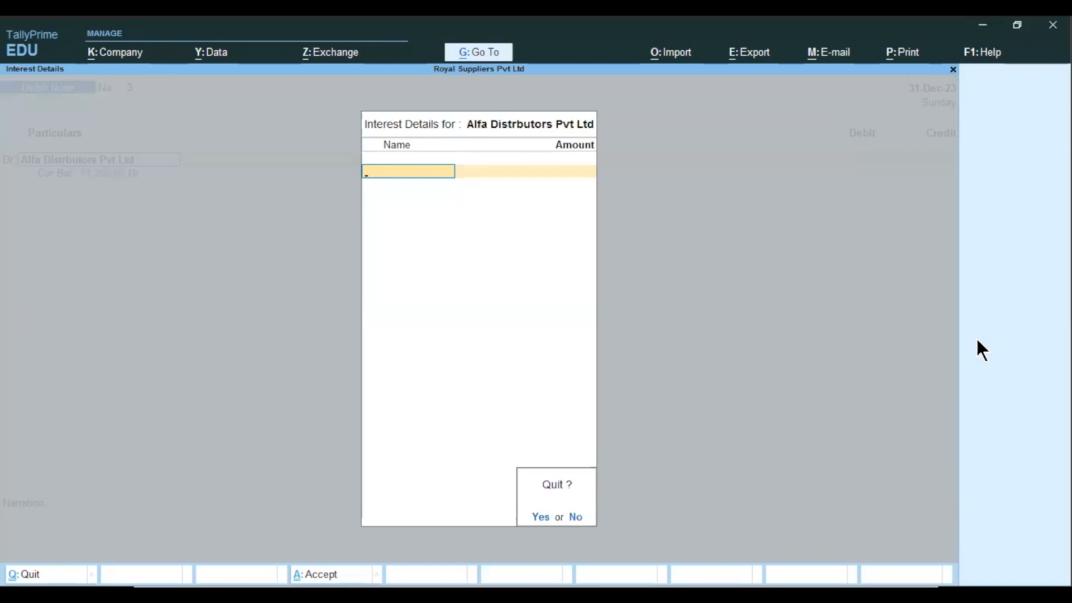
key("Return")
key("Escape")
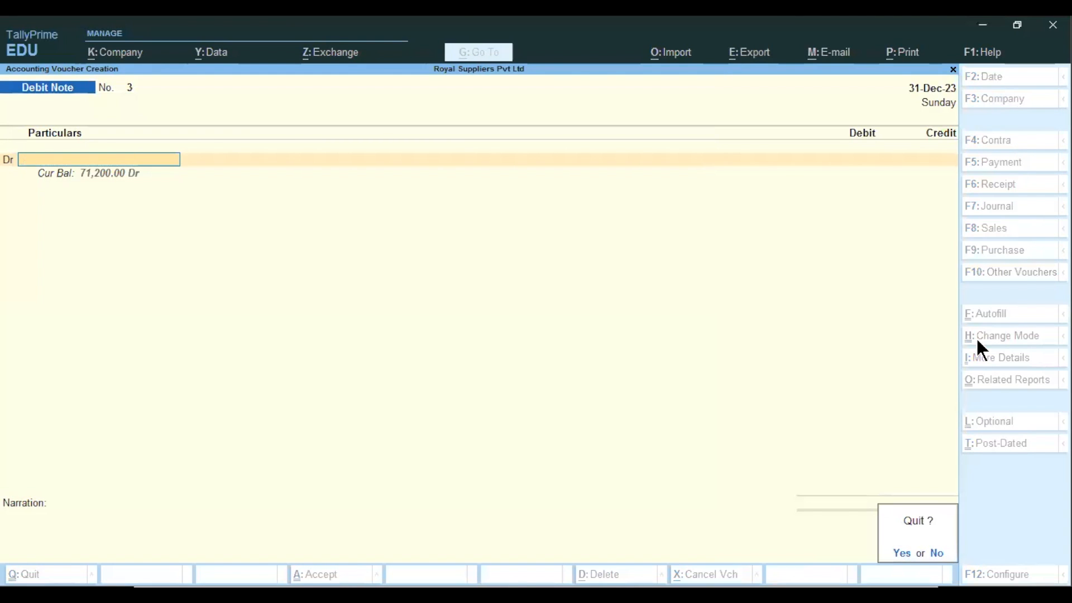
key("n")
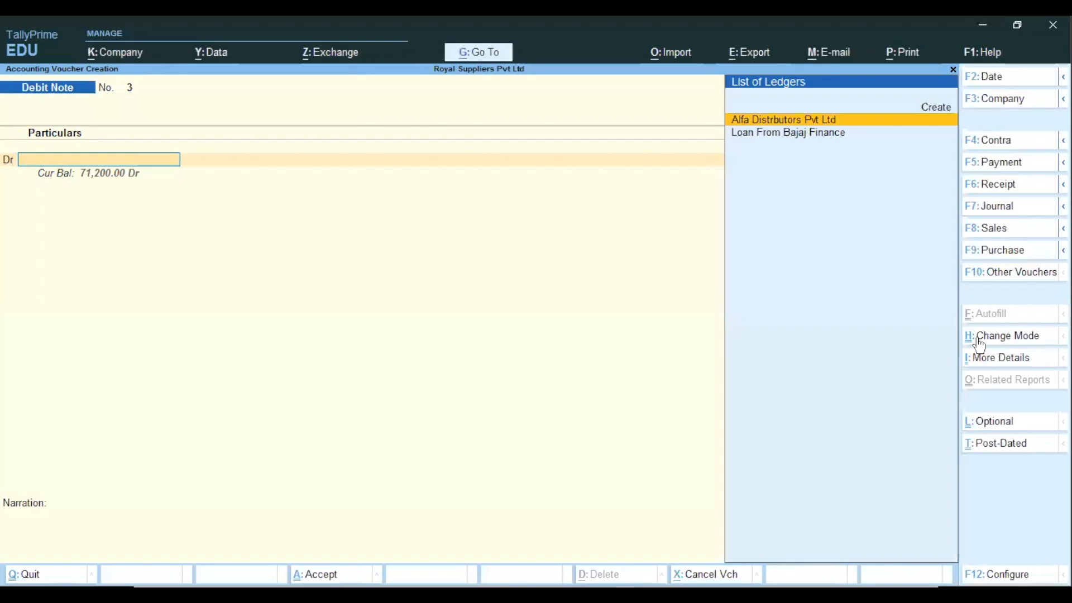
Debit Alfa Distrbutors Pvt Ltd with the interest on bill Inv-100, accepting the default dispatch and party details
key("Return")
key("Return")
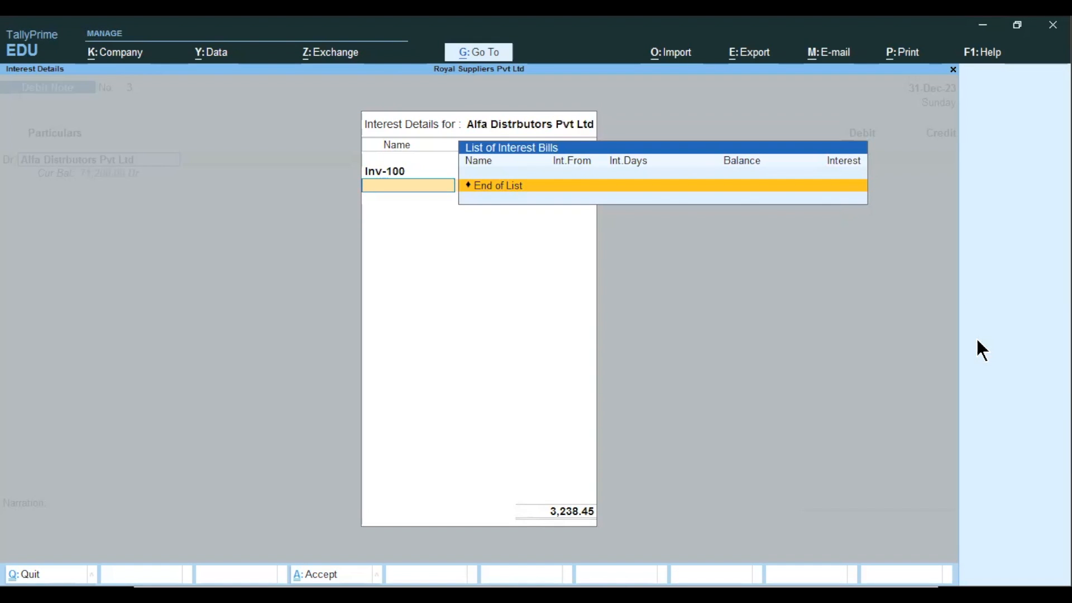
key("Return")
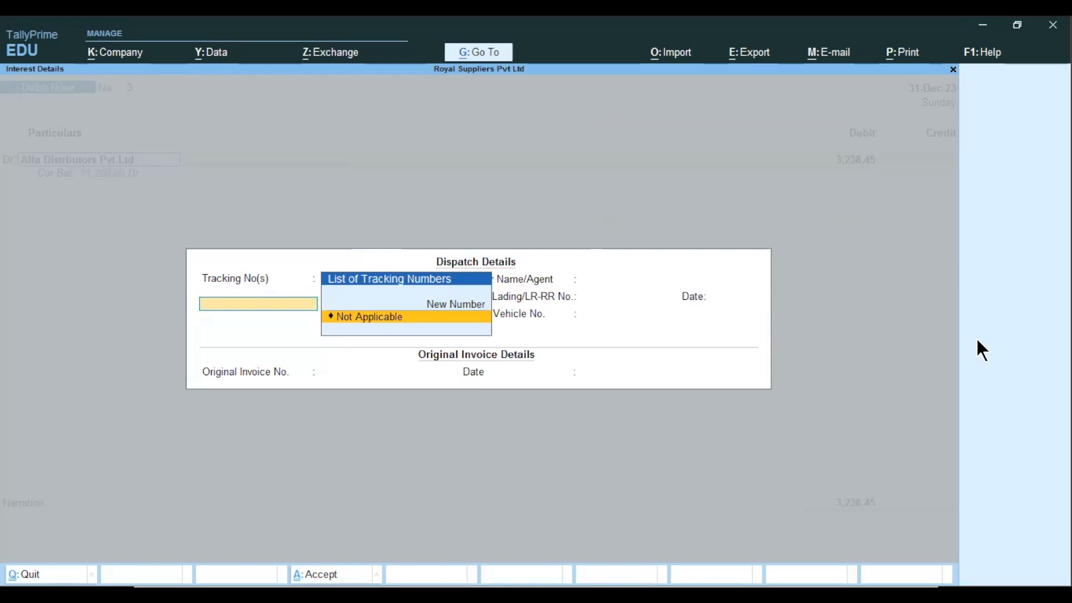
key("ctrl+a")
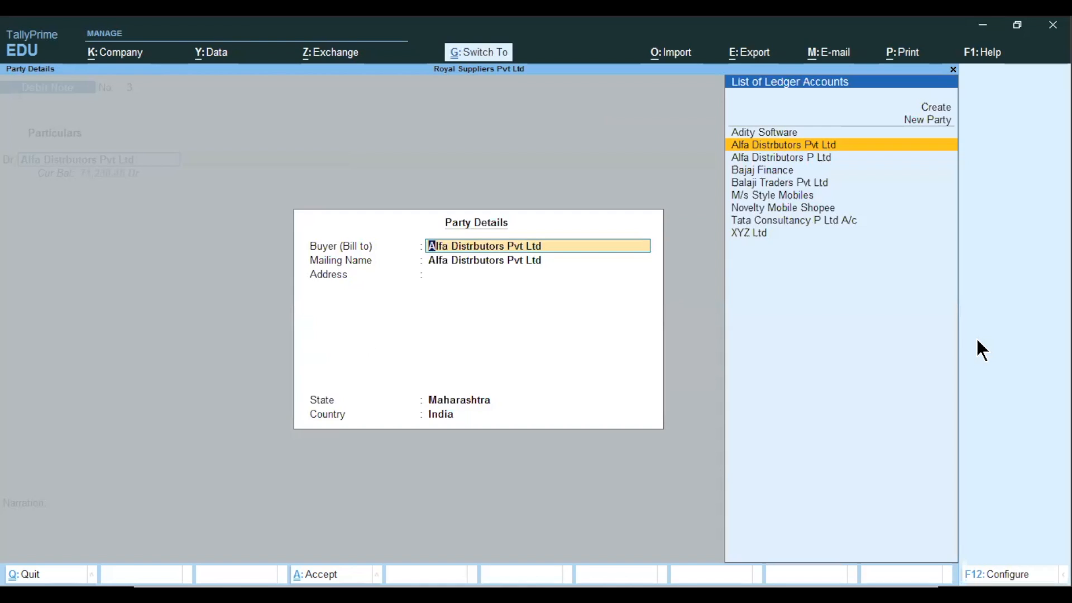
key("ctrl+a")
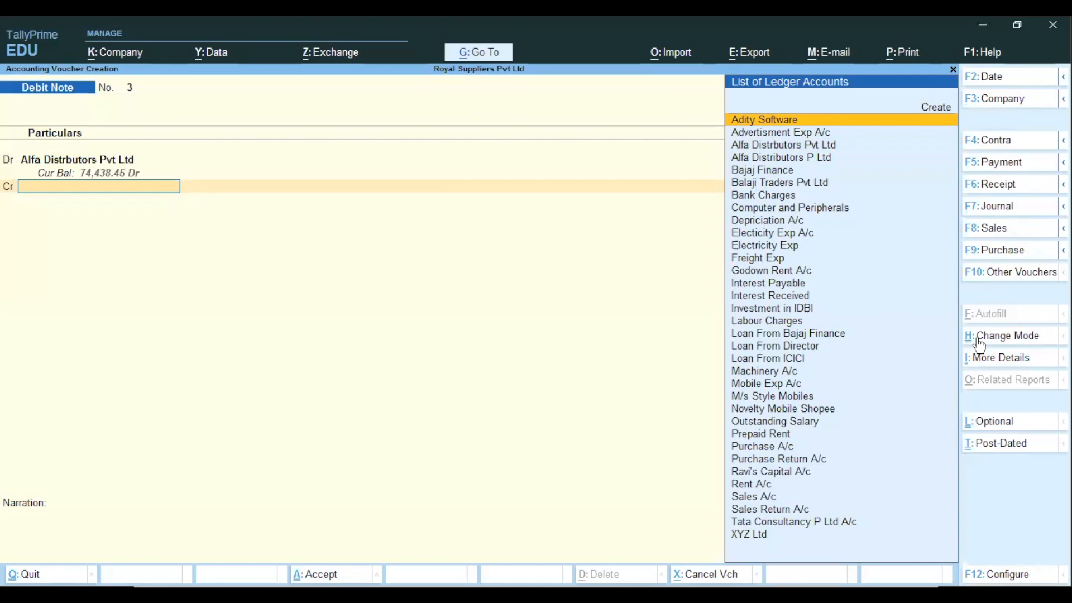
Create a ledger named Int Receivable under Current Assets for the debit note's credit line
key("alt+c")
type("Int Re")
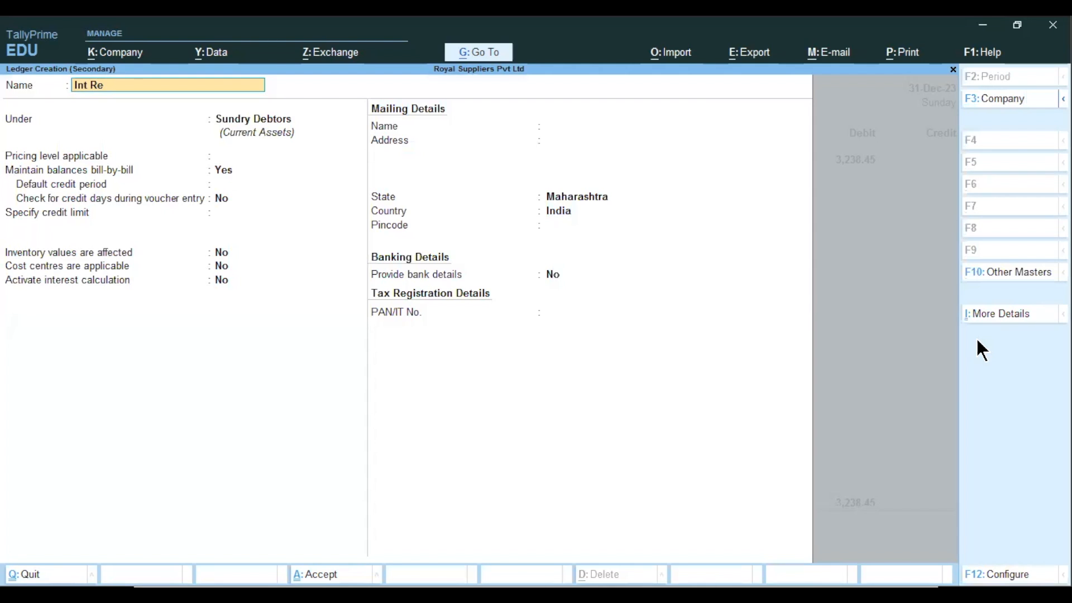
type("ceivable")
key("Return")
type("C")
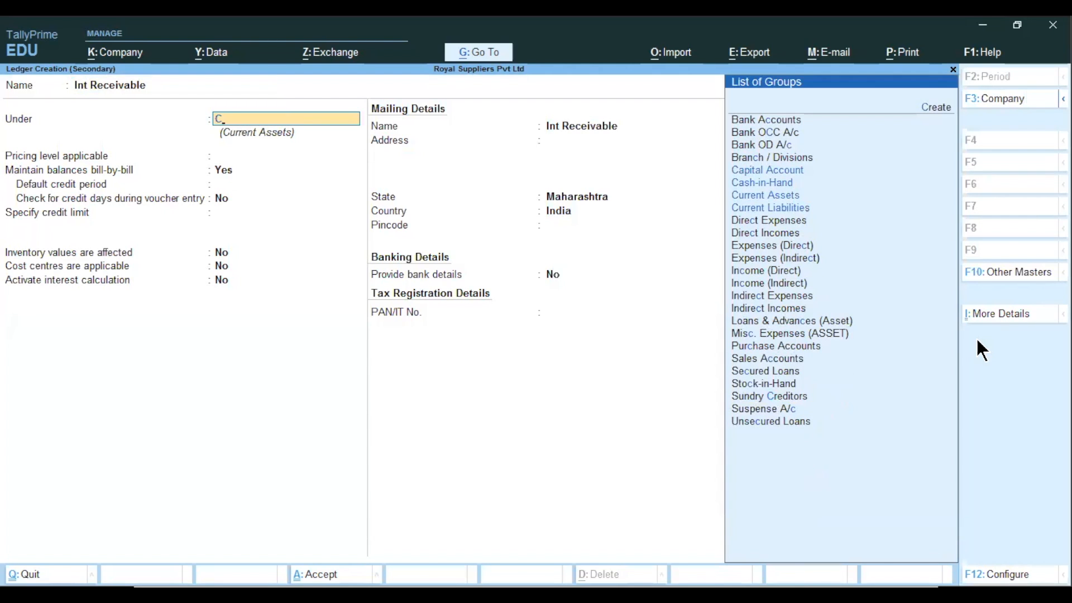
key("Return")
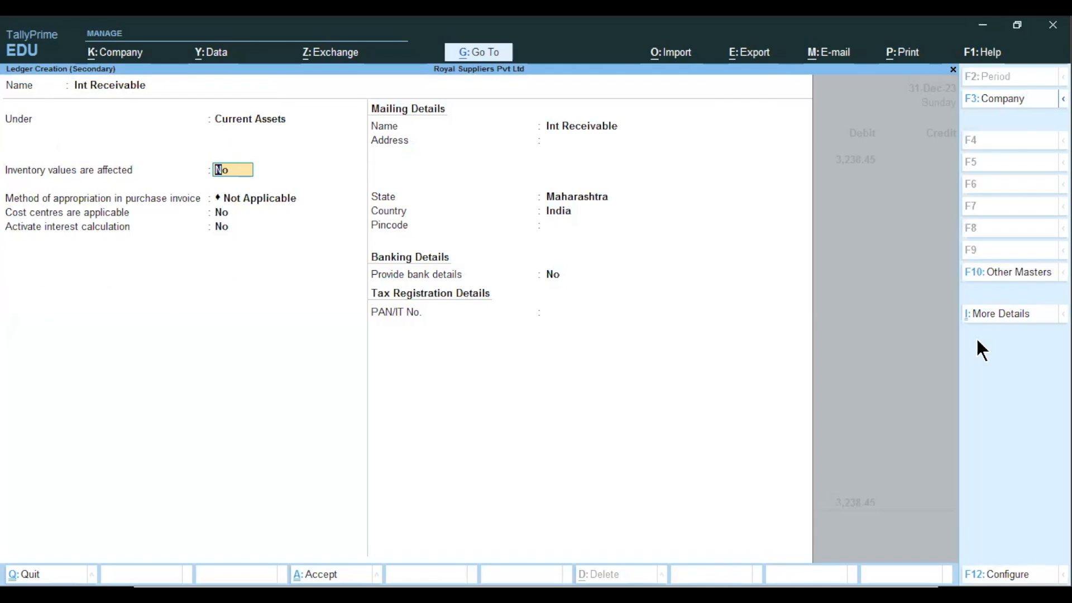
key("ctrl+a")
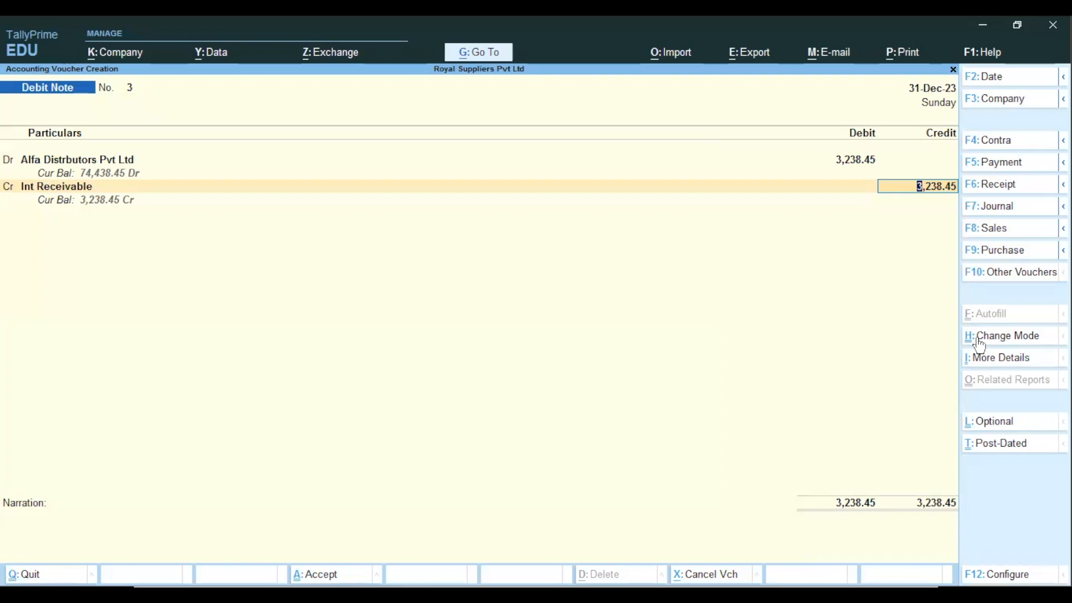
Accept 3,238.45 as the Int Receivable credit, save the debit note without a narration, and leave voucher entry
key("Return")
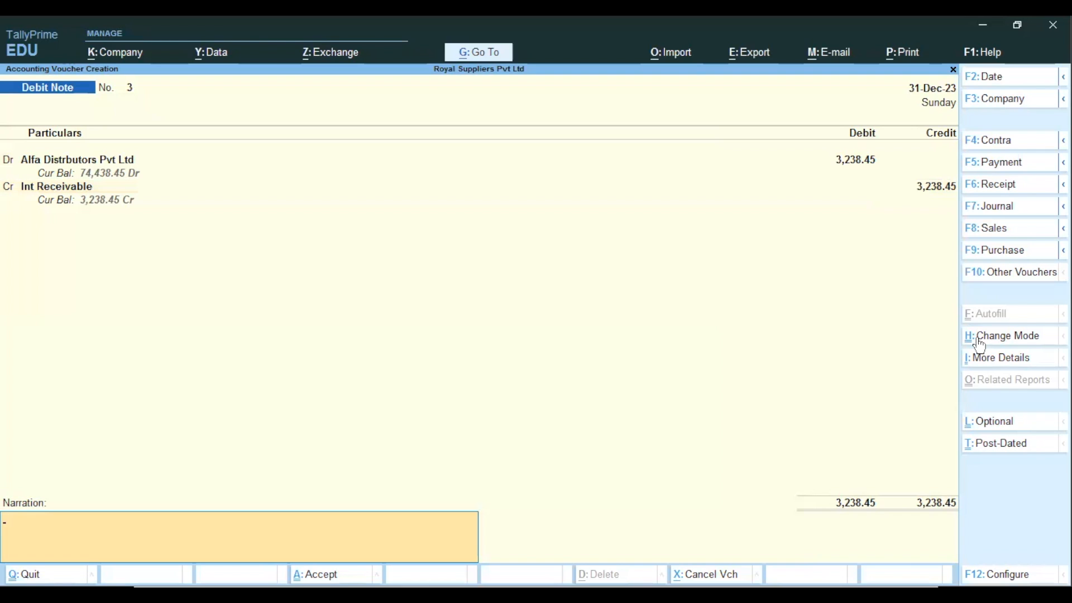
key("ctrl")
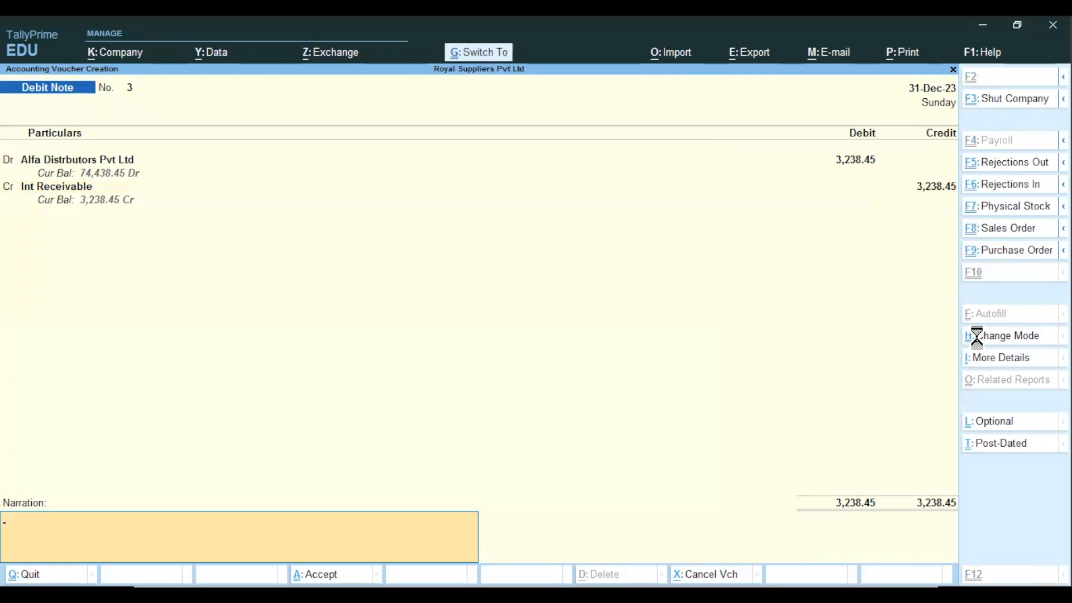
key("ctrl+a")
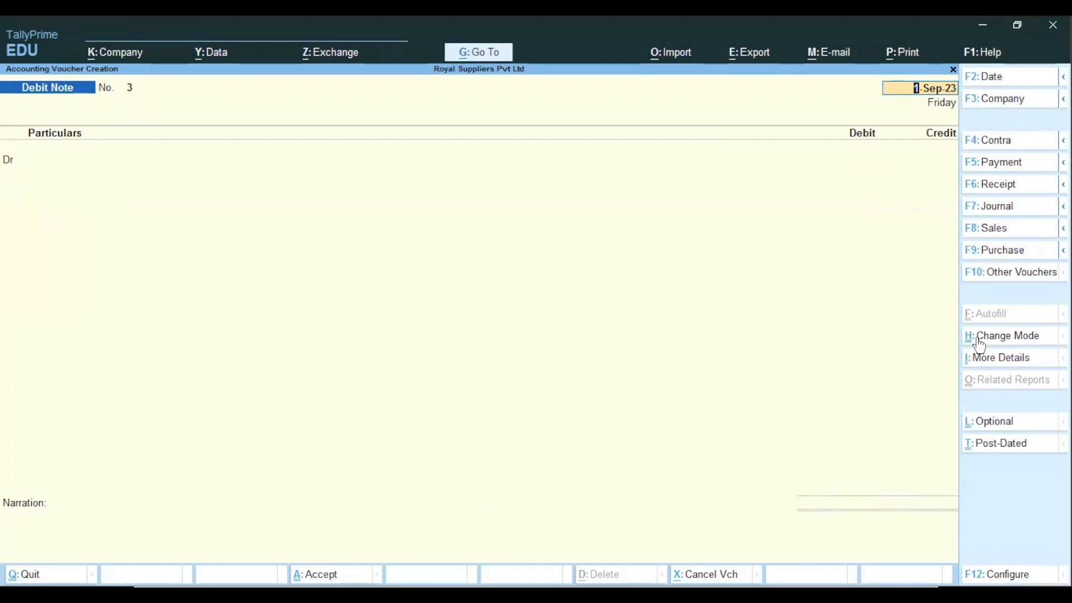
key("BackSpace")
key("Escape")
key("Return")
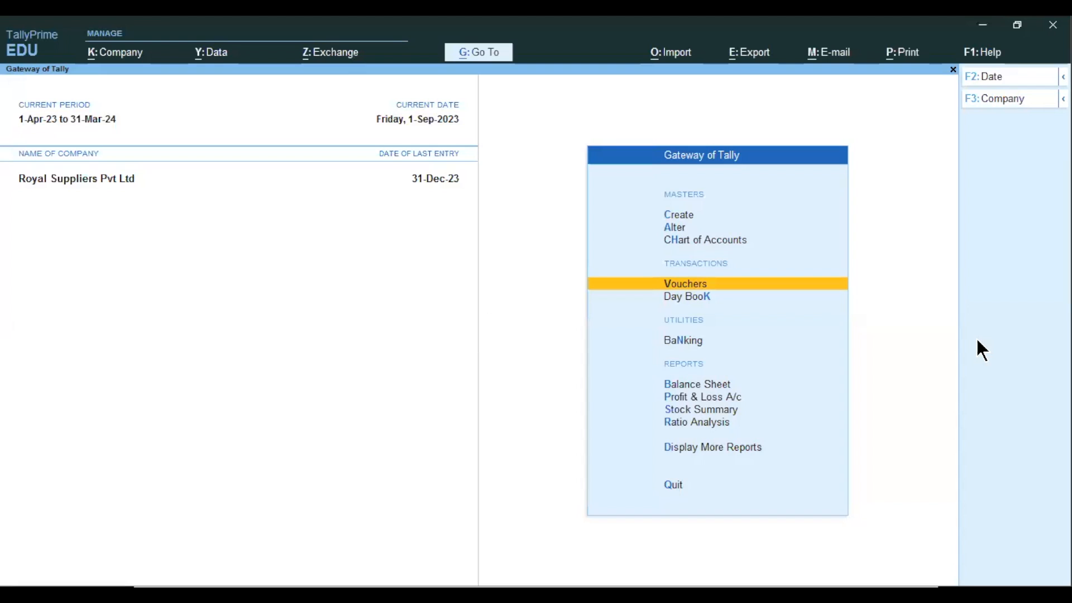
Open the Alfa Distrbutors Pvt Ltd ledger, check its interest debit note entry and closing balance, and return to the reports list
key("Down")
key("Down")
key("Down")
key("Down")
key("Down")
key("Down")
key("Down")
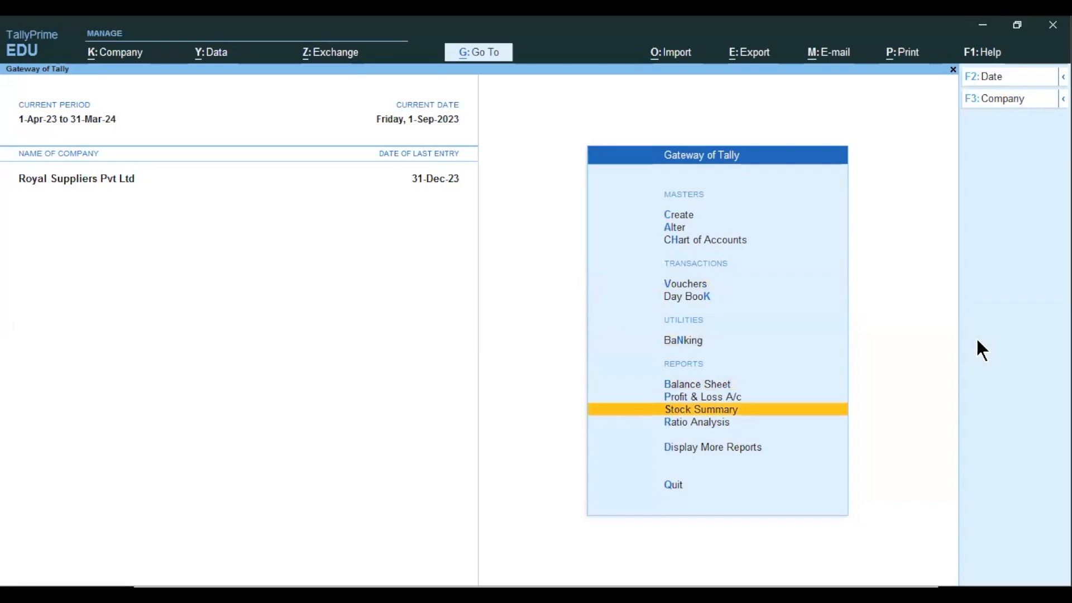
key("Return")
key("Down")
key("Down")
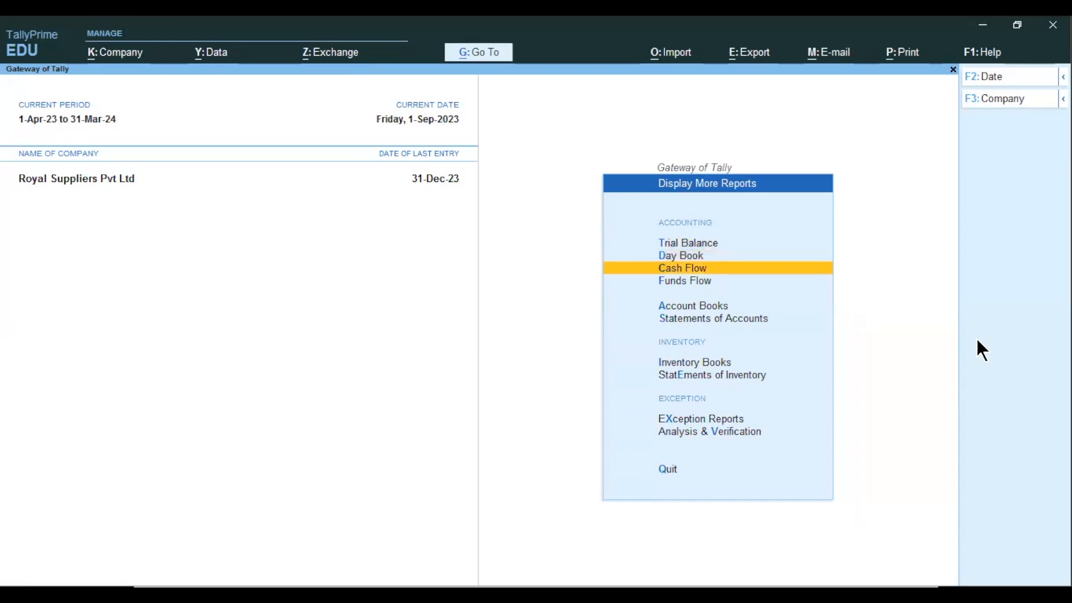
key("a")
key("Down")
key("Return")
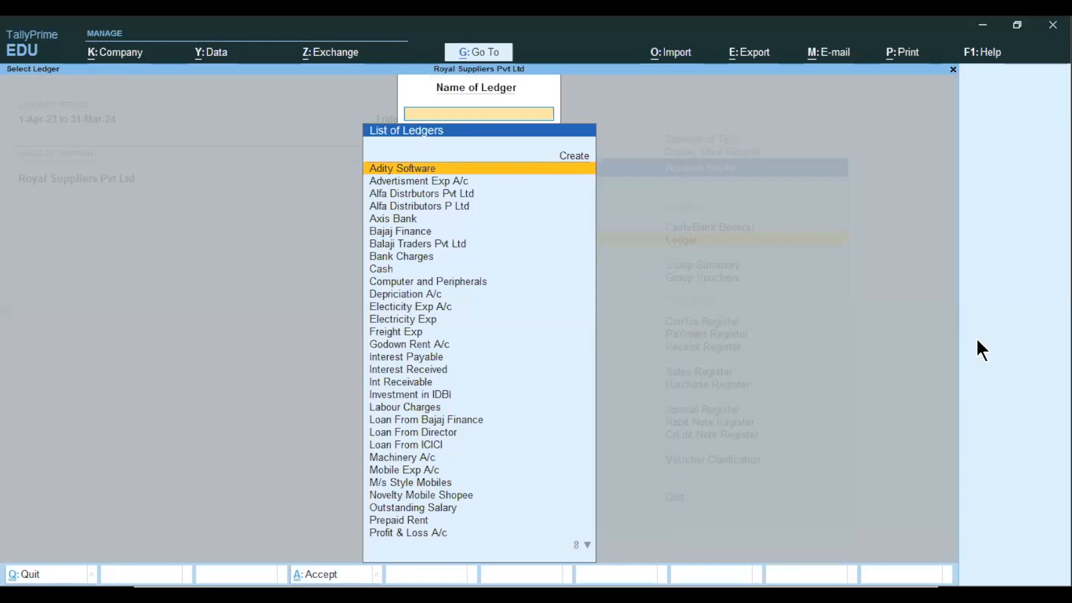
type("Al")
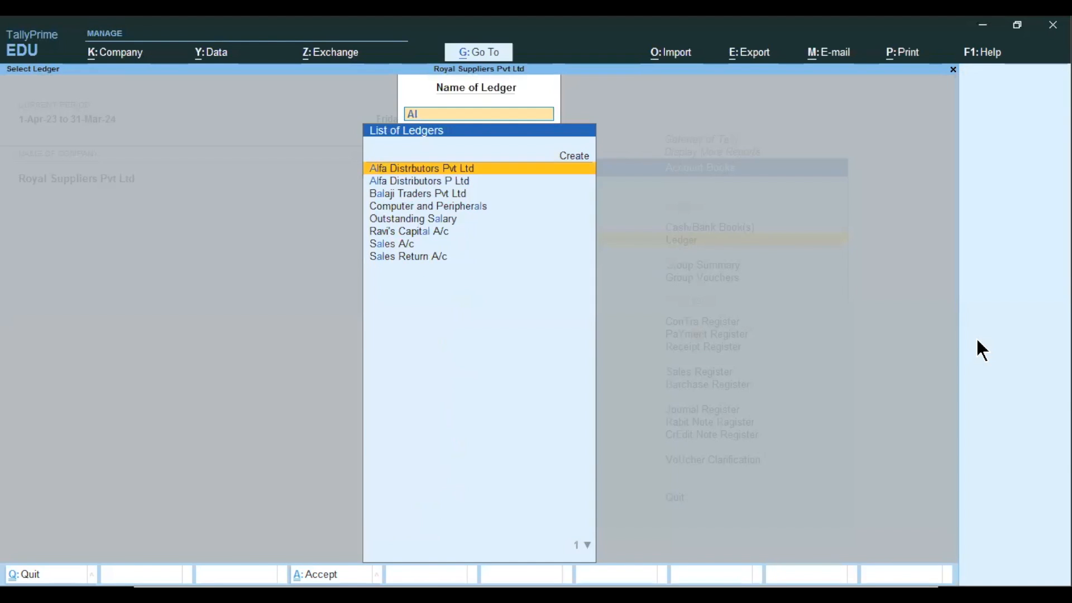
key("Return")
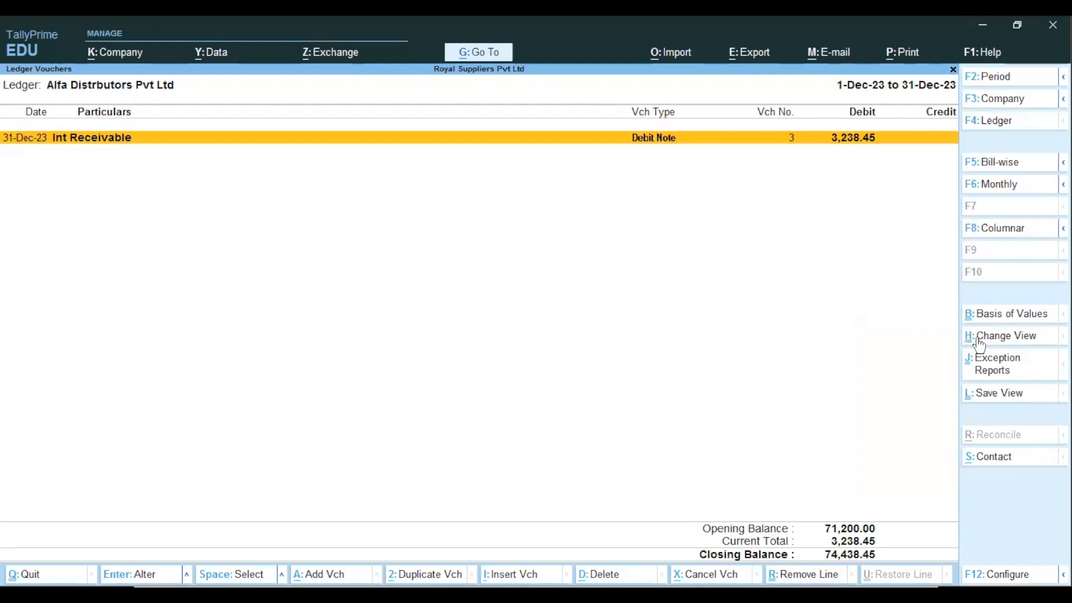
key("Escape")
key("Escape")
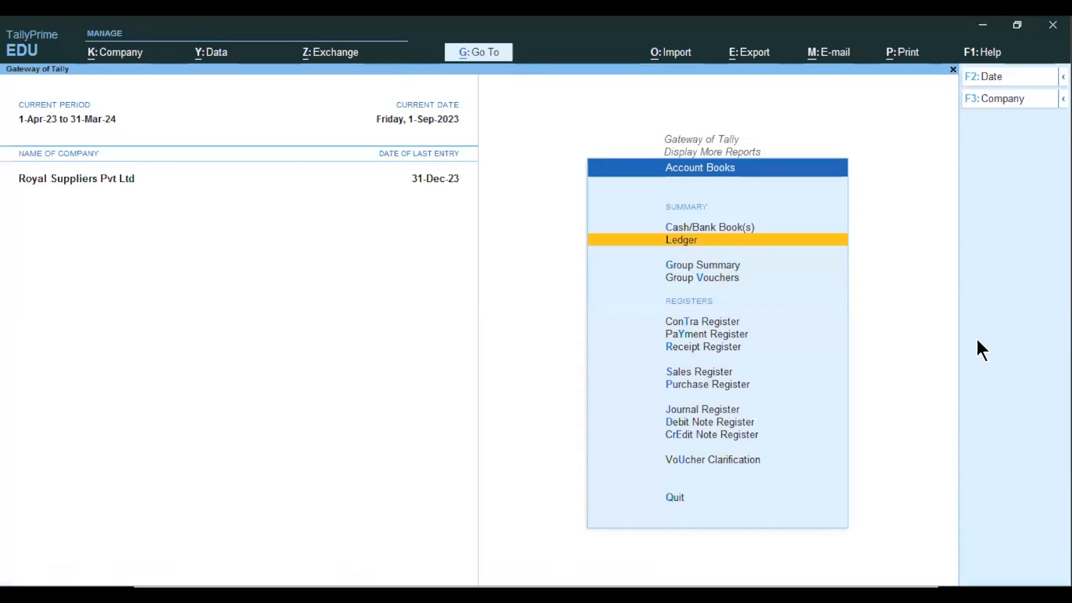
key("Escape")
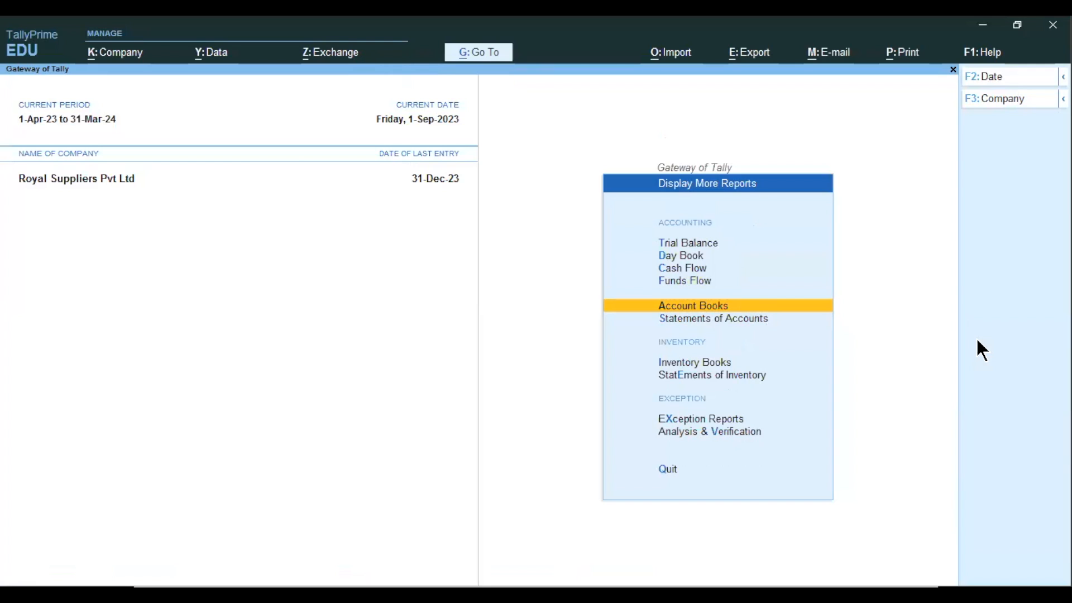
Open the Interest Receivable report for 1-1-2024 to 1-2-2024 and view the interest calculation for Alfa Distrbutors Pvt Ltd
key("s")
key("i")
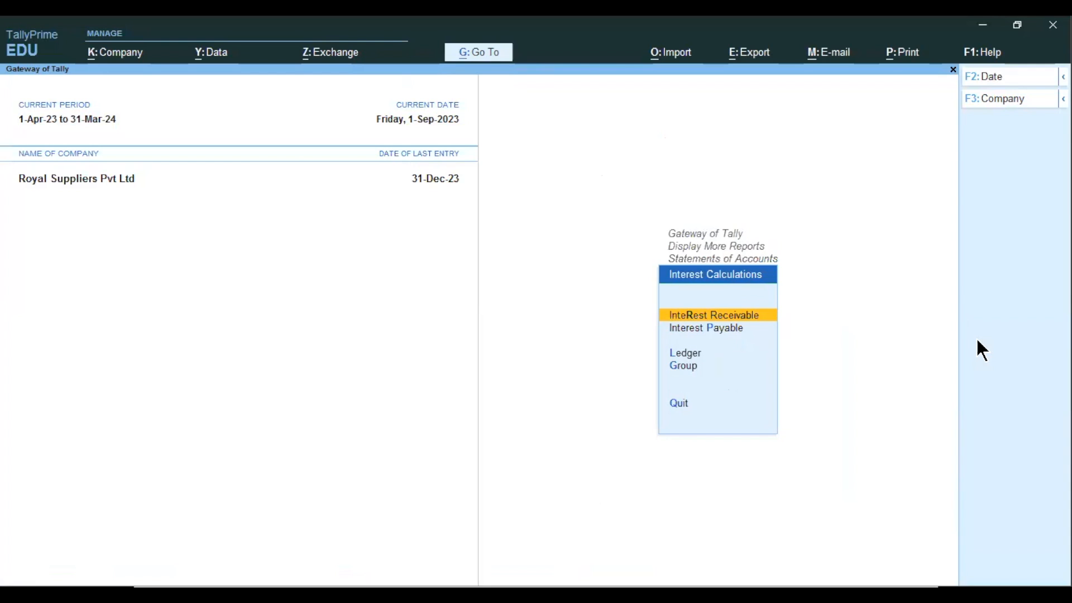
key("Return")
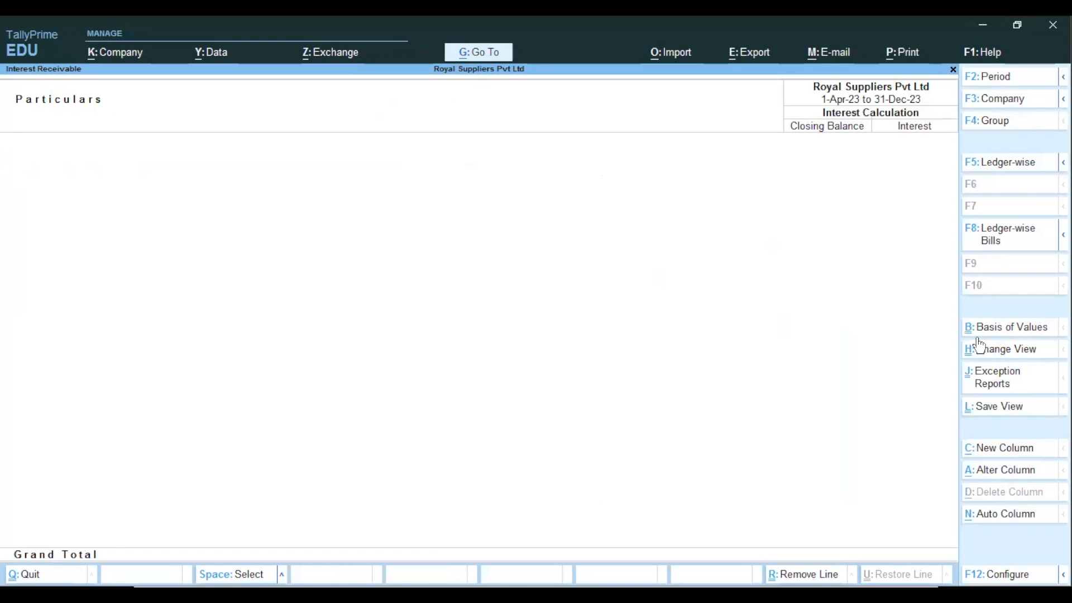
key("alt")
key("F2")
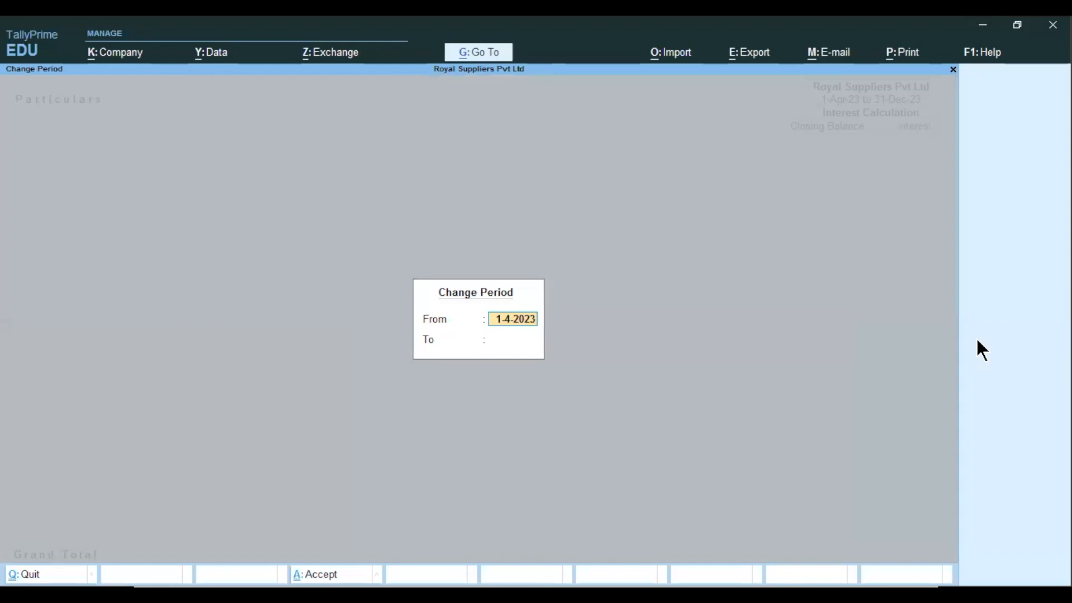
type("1.1")
key("Return")
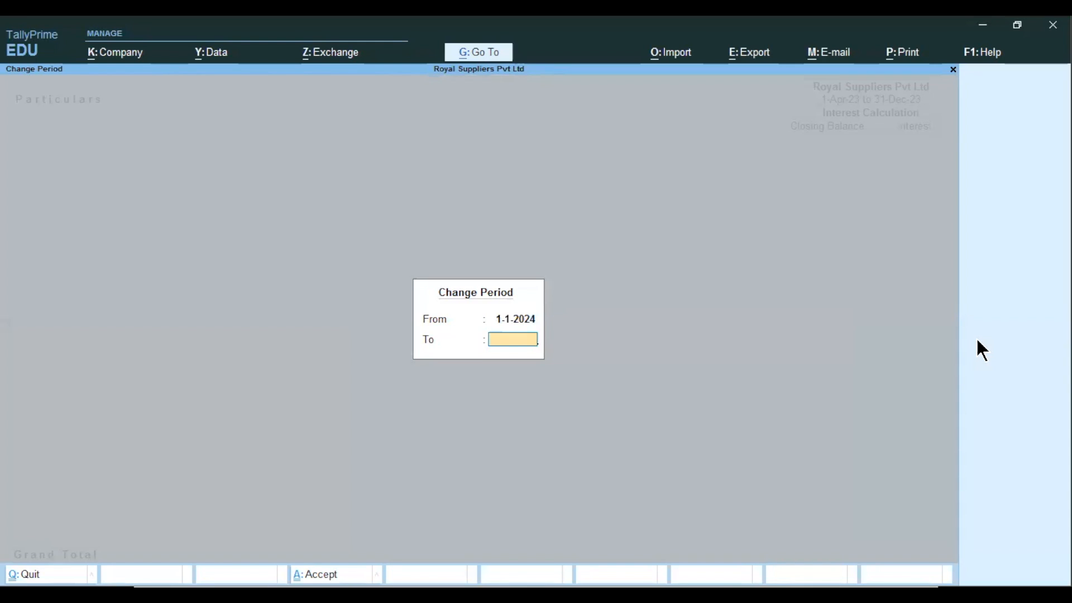
type("1.2")
key("Return")
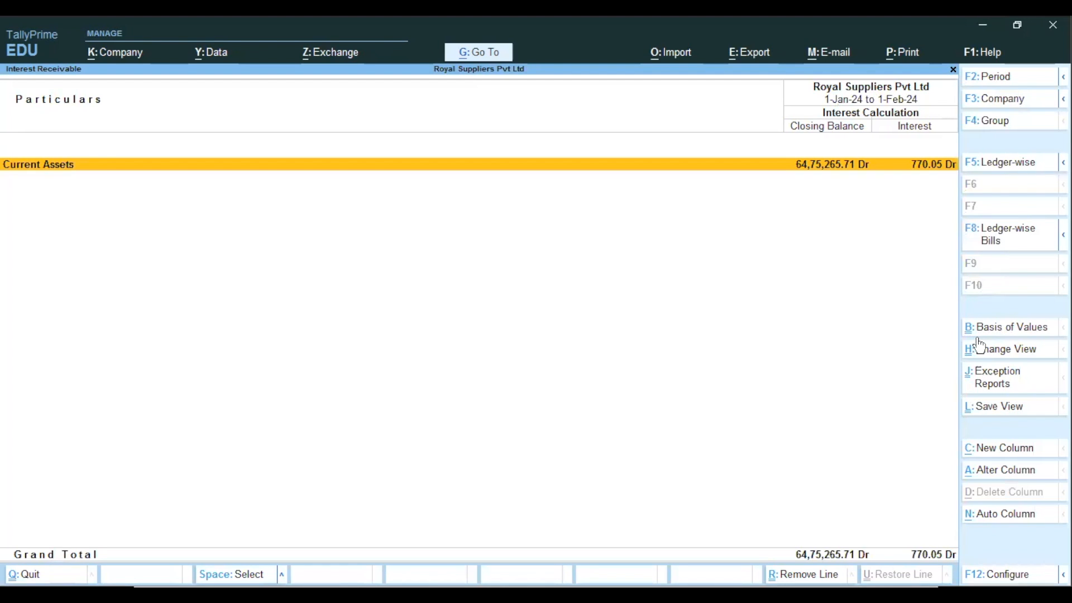
key("Return")
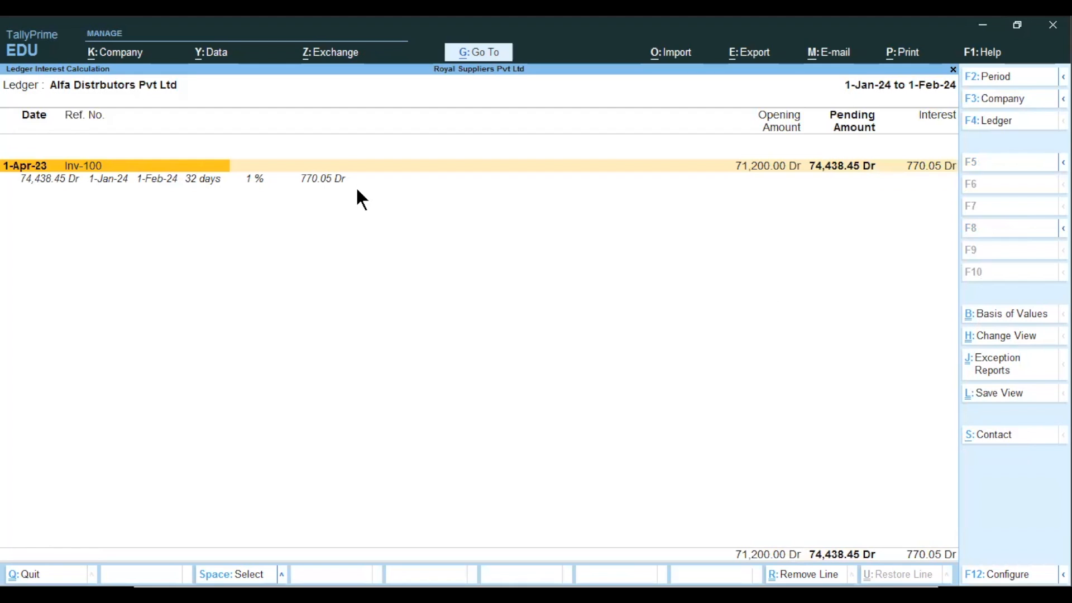
key("alt+Tab")
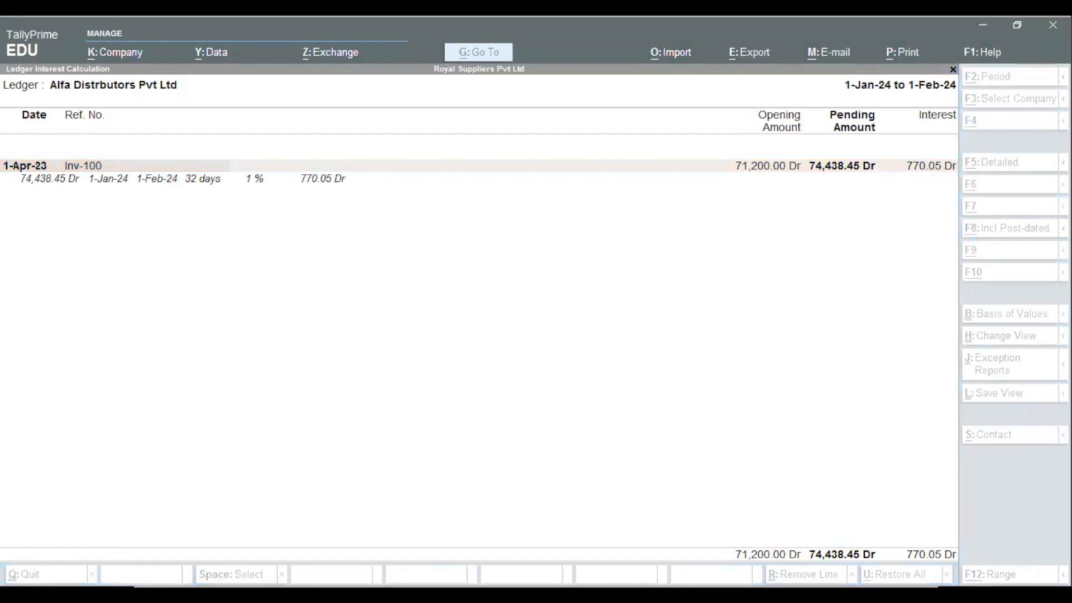
left_click(463, 537)
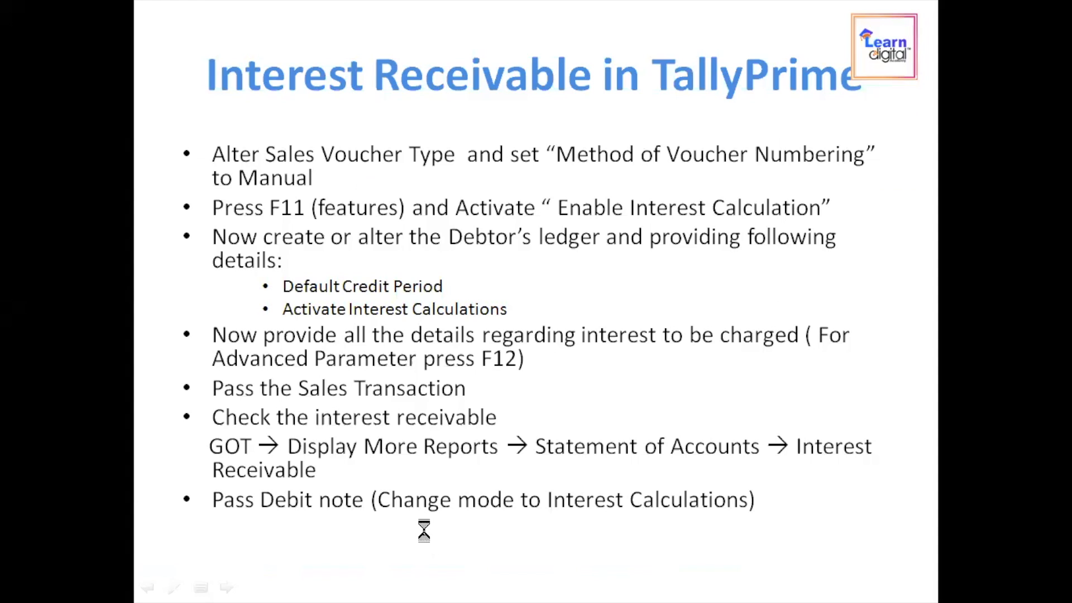
left_click(424, 533)
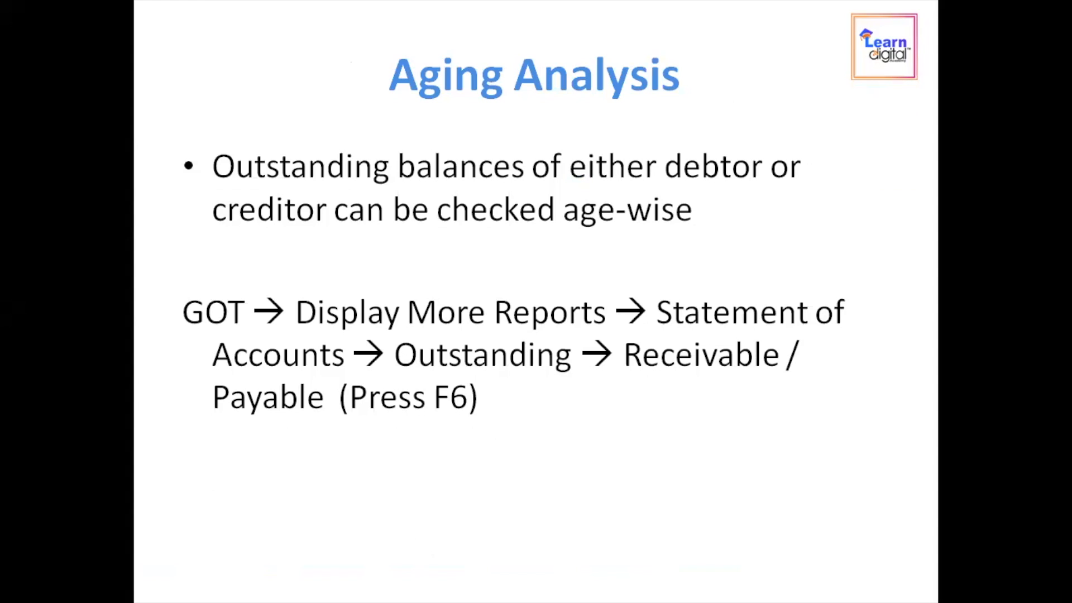
key("alt+Tab")
Close the interest calculation reports and return to the Gateway of Tally
key("Escape")
key("Escape")
key("Escape")
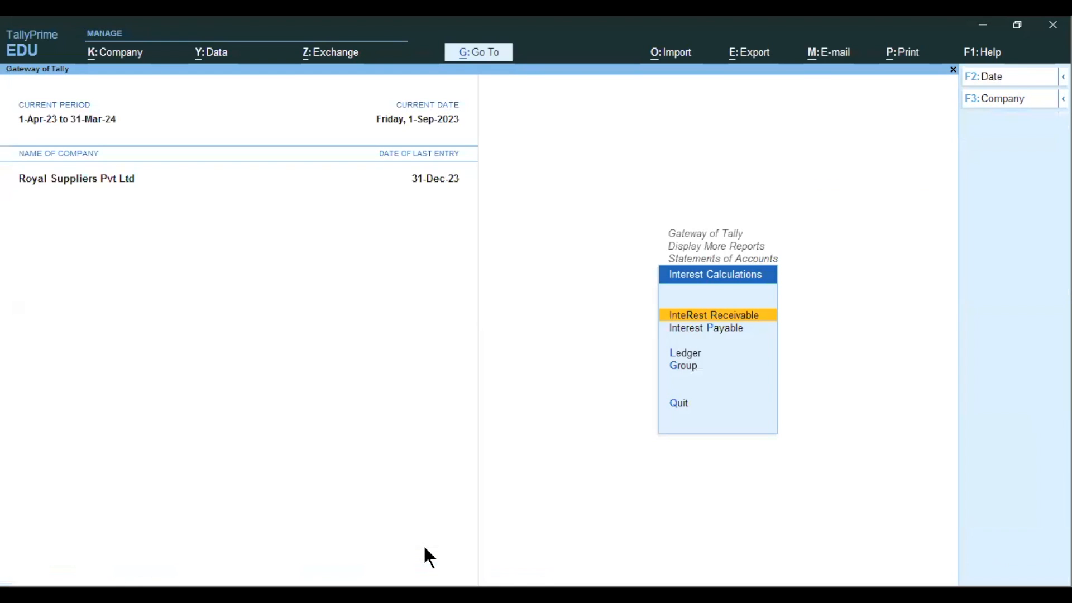
key("Escape")
key("Escape")
key("Escape")
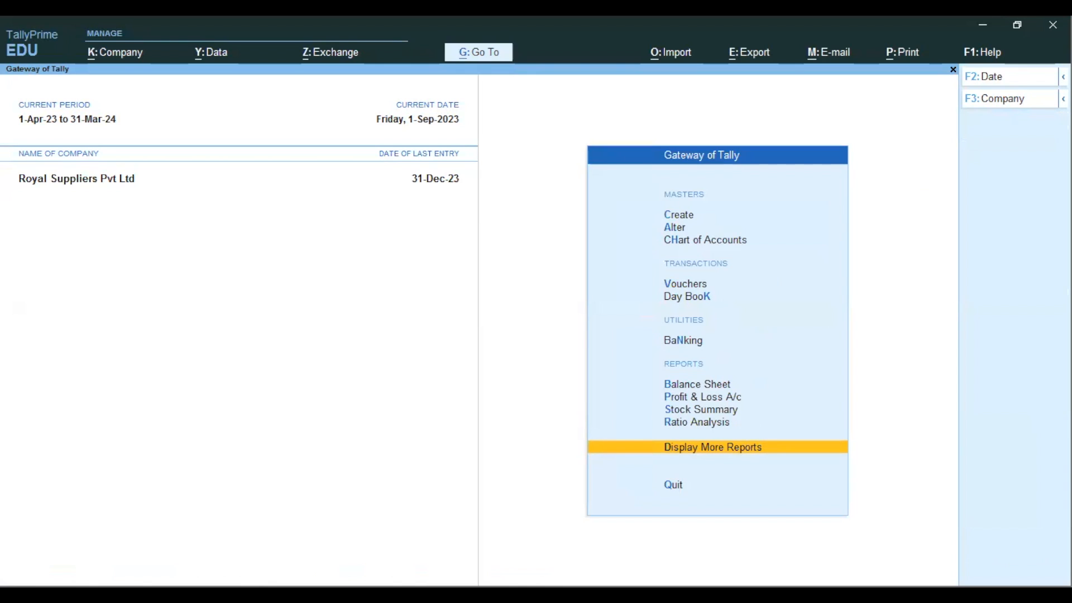
Open the Receivables report of Outstandings under Statements of Accounts and review the pending bills
key("Return")
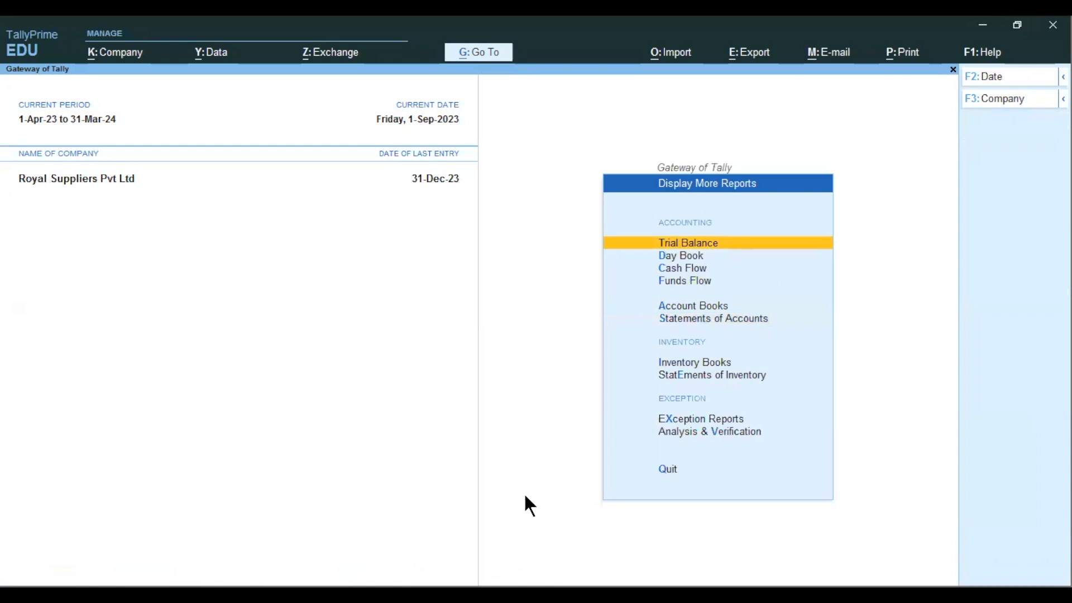
key("Down")
key("Down")
key("Down")
key("Down")
key("Down")
key("Return")
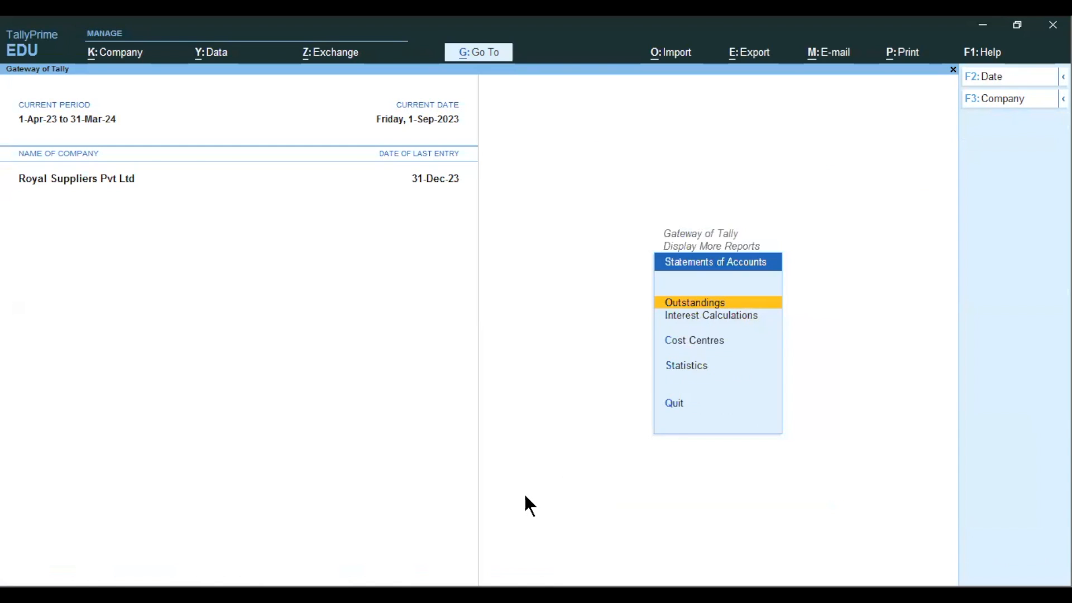
key("Return")
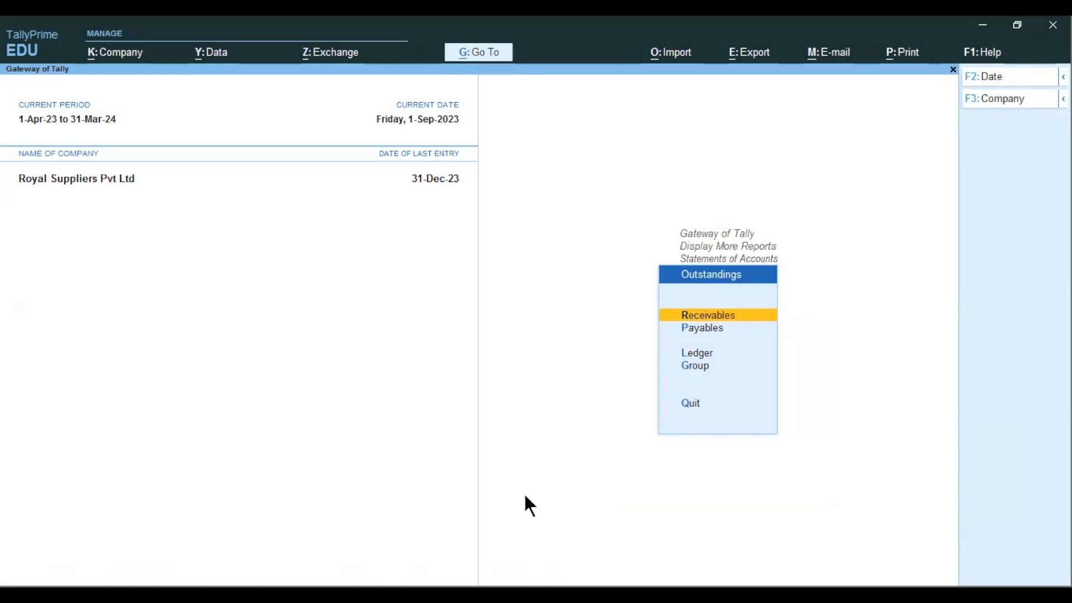
key("Return")
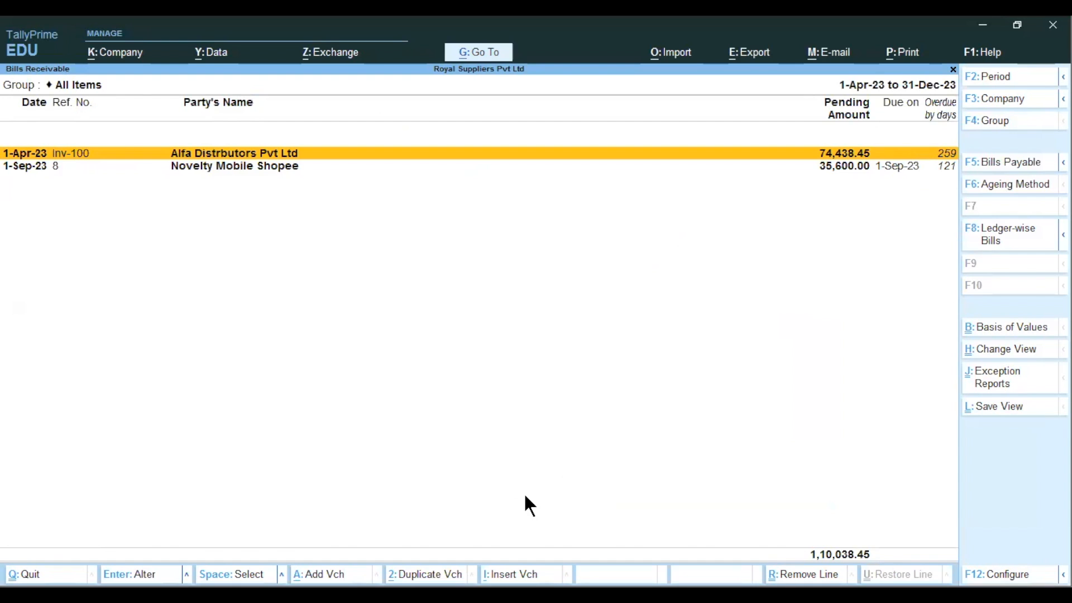
key("Down")
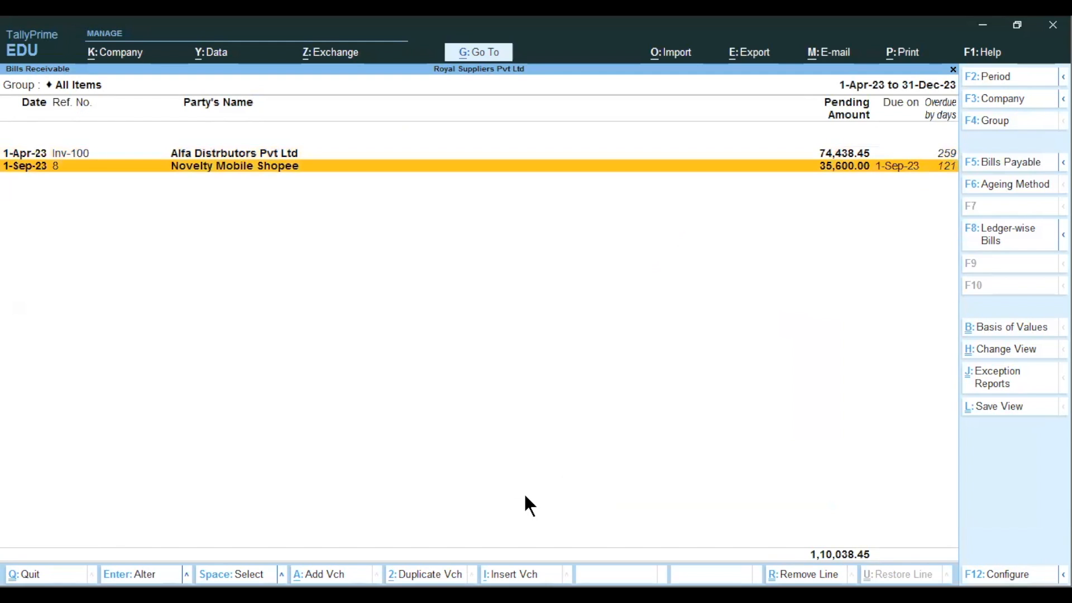
key("Up")
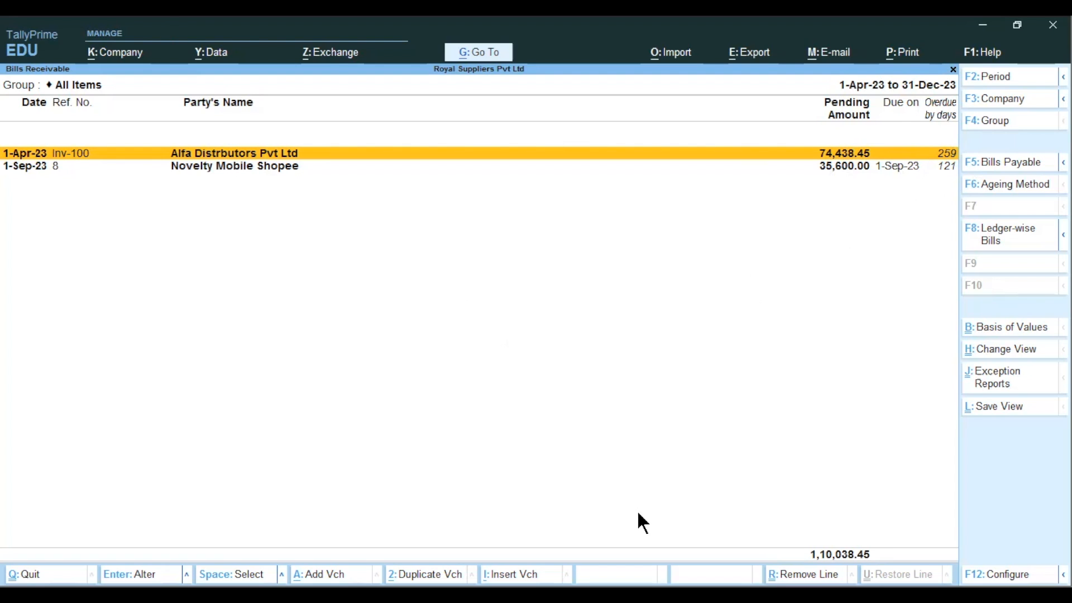
Apply ageing by bill date to the receivables with ranges of 0-30, 30-60, 60-150, 150-200 and over 200 days
key("F6")
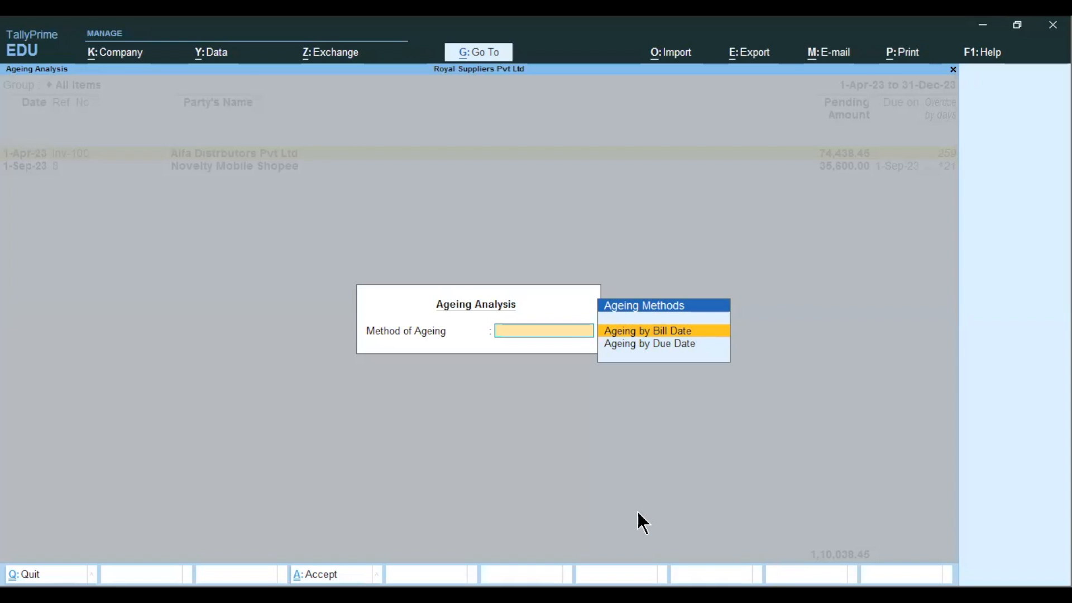
key("Return")
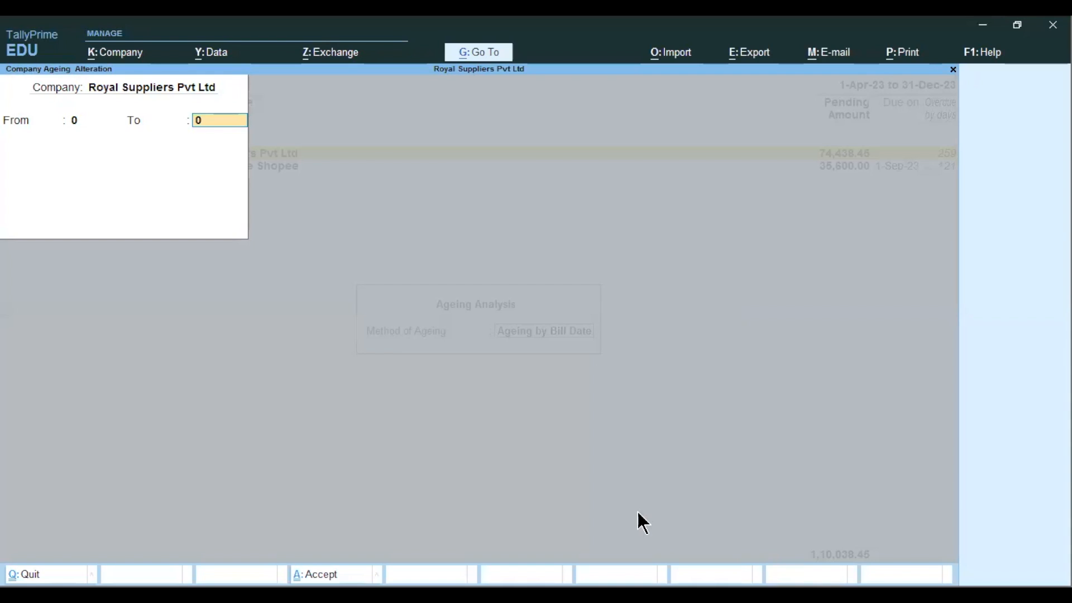
type("30")
key("Return")
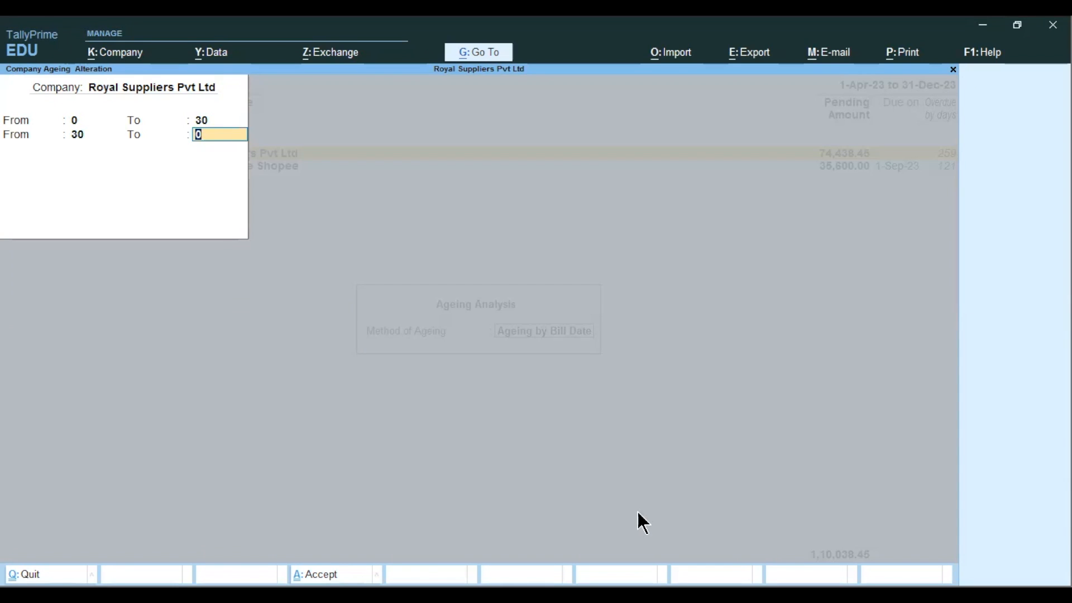
type("60")
key("Return")
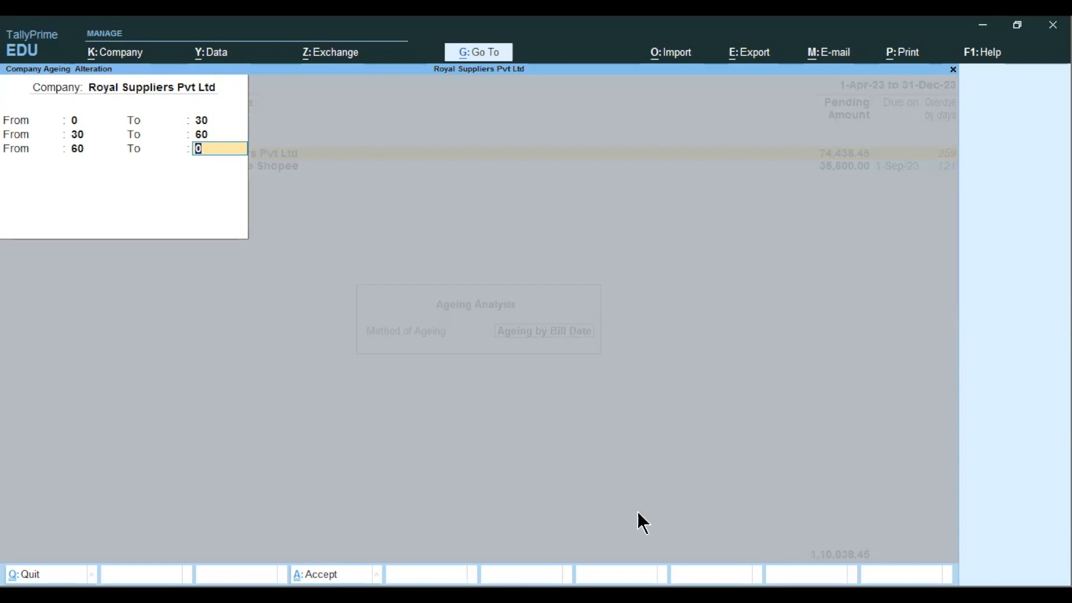
type("2")
key("BackSpace")
type("150")
key("Return")
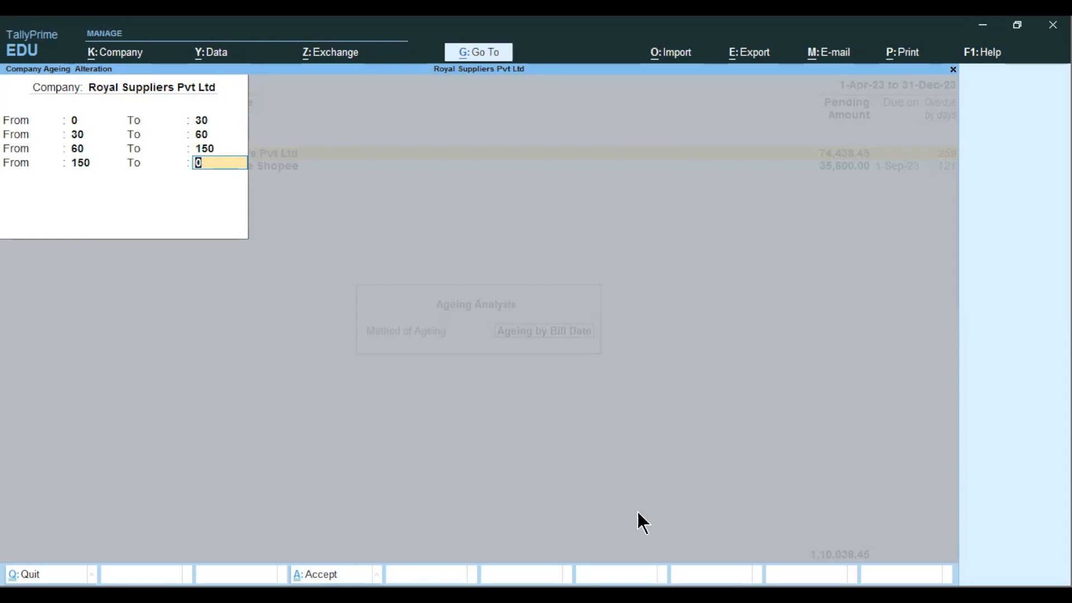
type("200")
key("Return")
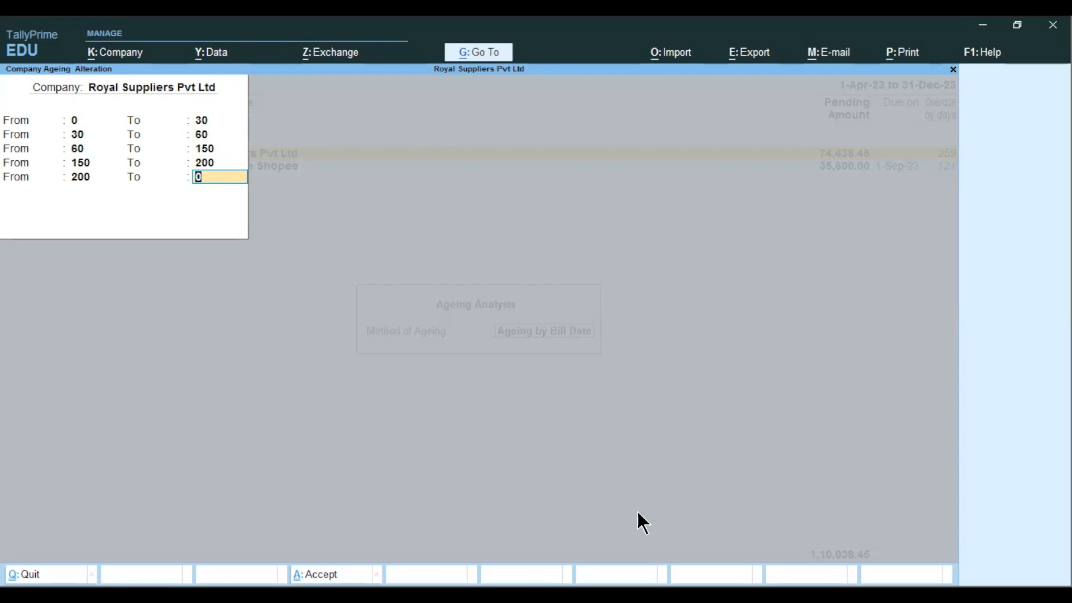
key("Return")
key("Return")
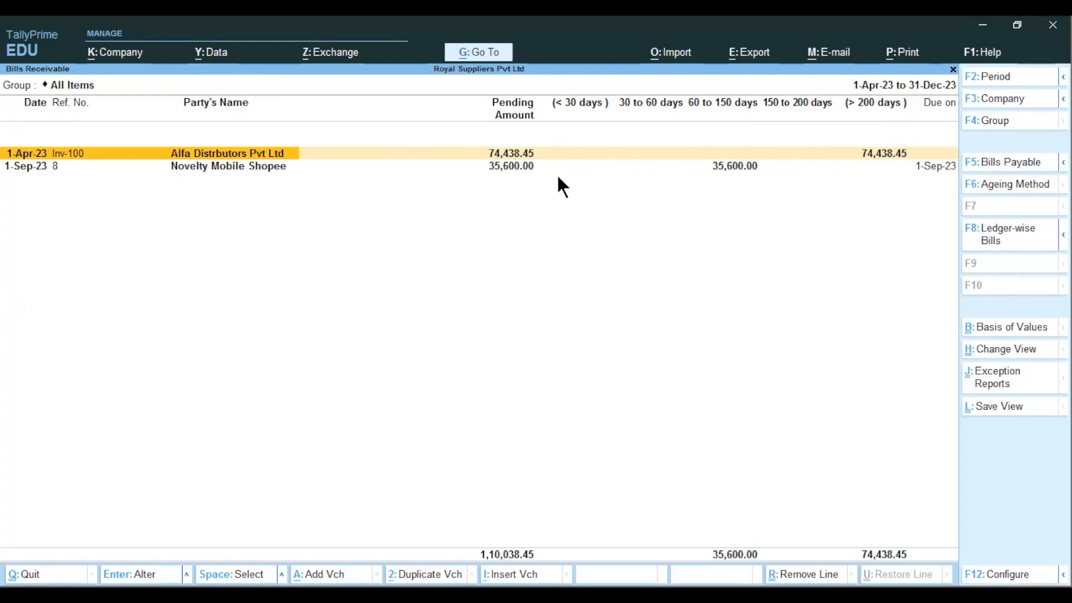
Expand bill Inv-100 of Alfa Distrbutors Pvt Ltd to examine its transactions, and close the receivables report
key("shift+Return")
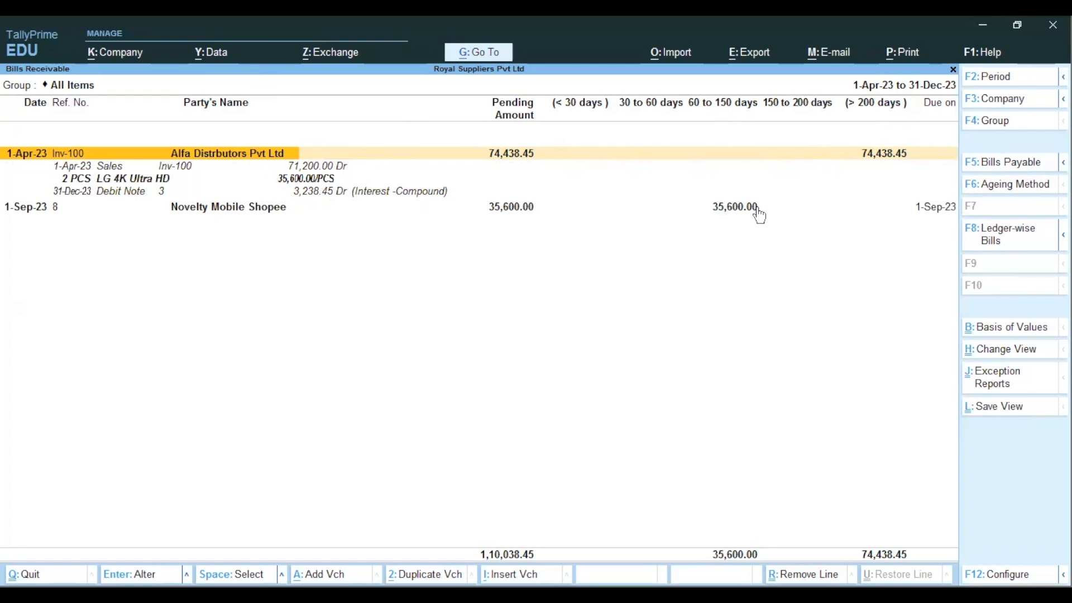
key("Escape")
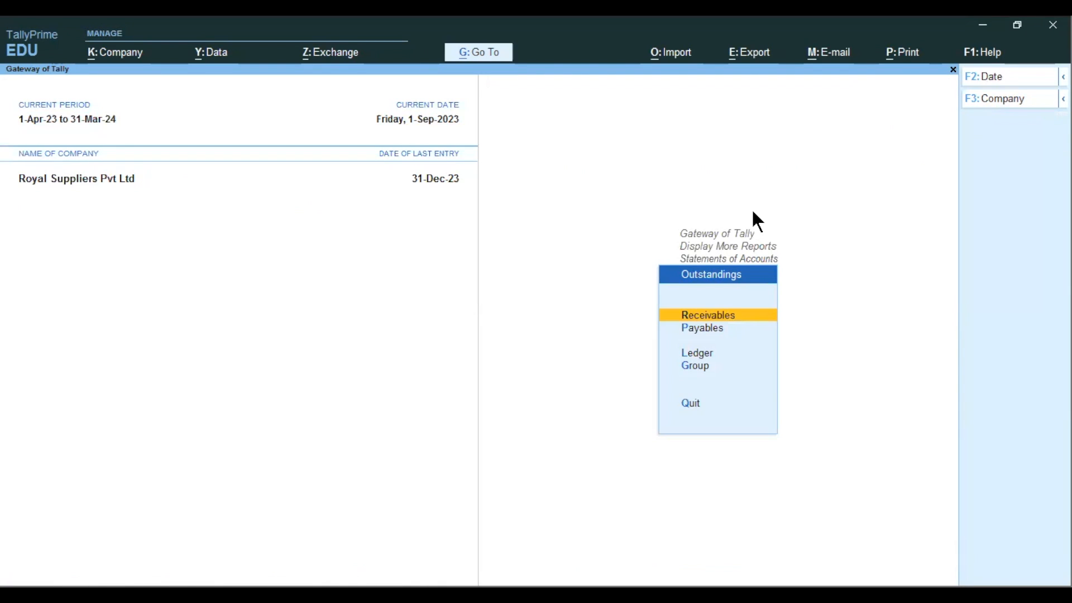
Open the Payables outstandings and apply ageing by bill date, keeping the existing day ranges
key("Down")
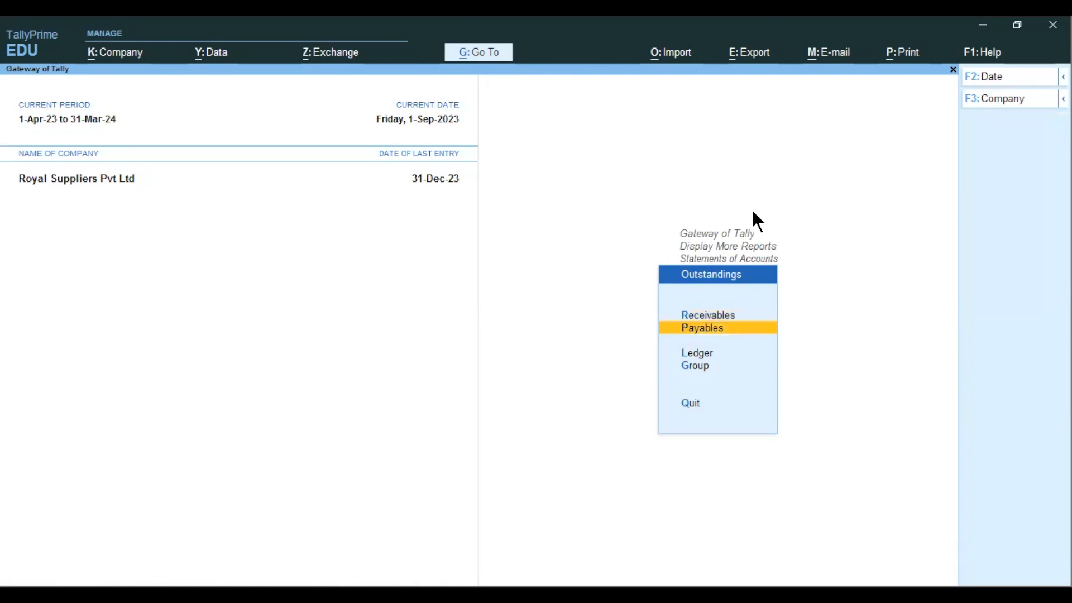
key("Return")
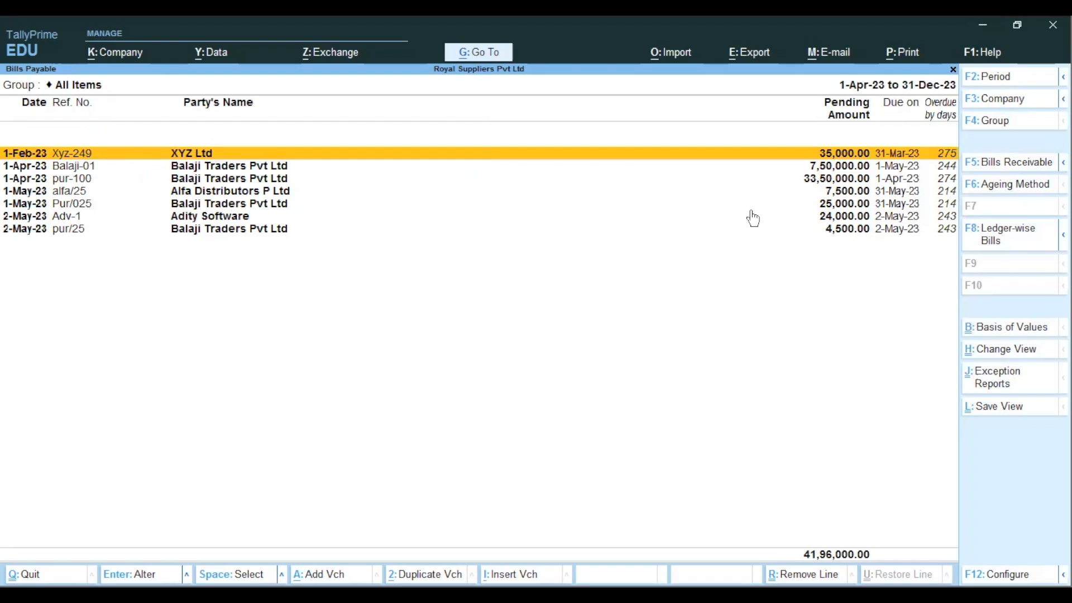
key("F6")
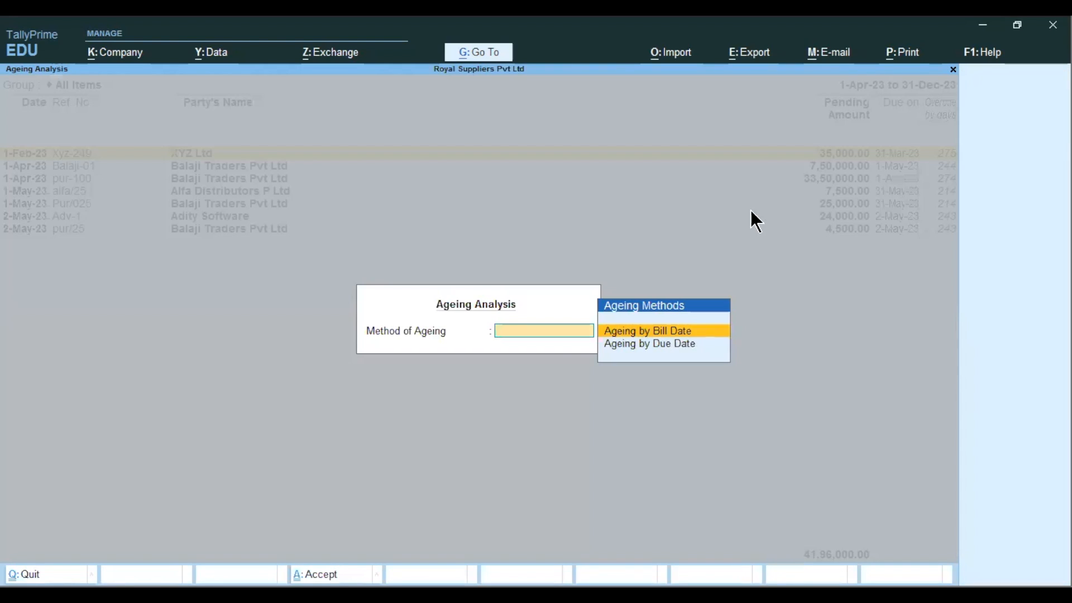
key("Return")
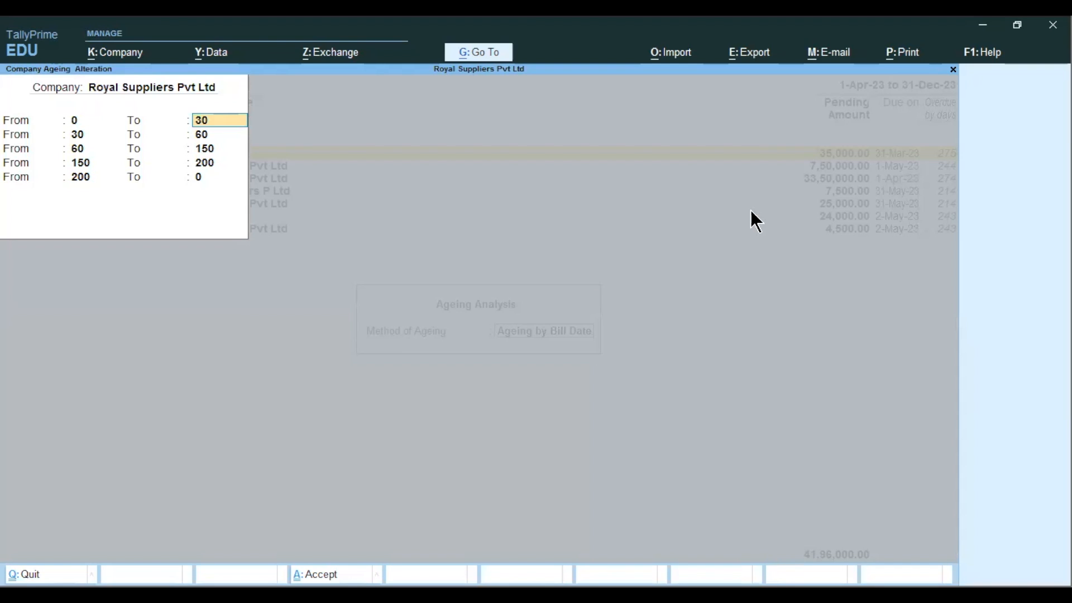
key("Return")
key("Return")
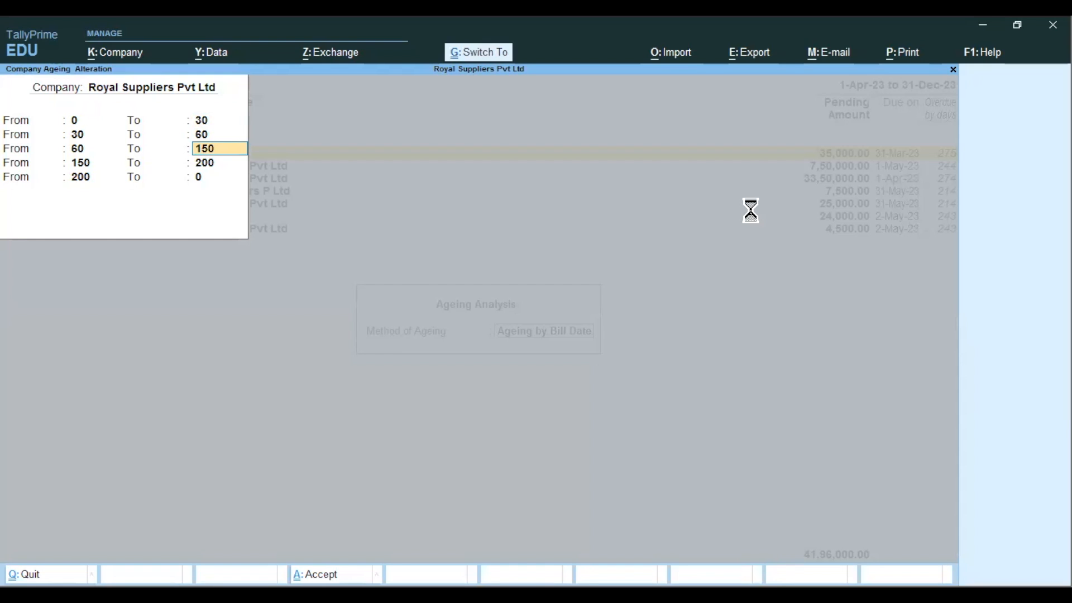
key("ctrl+a")
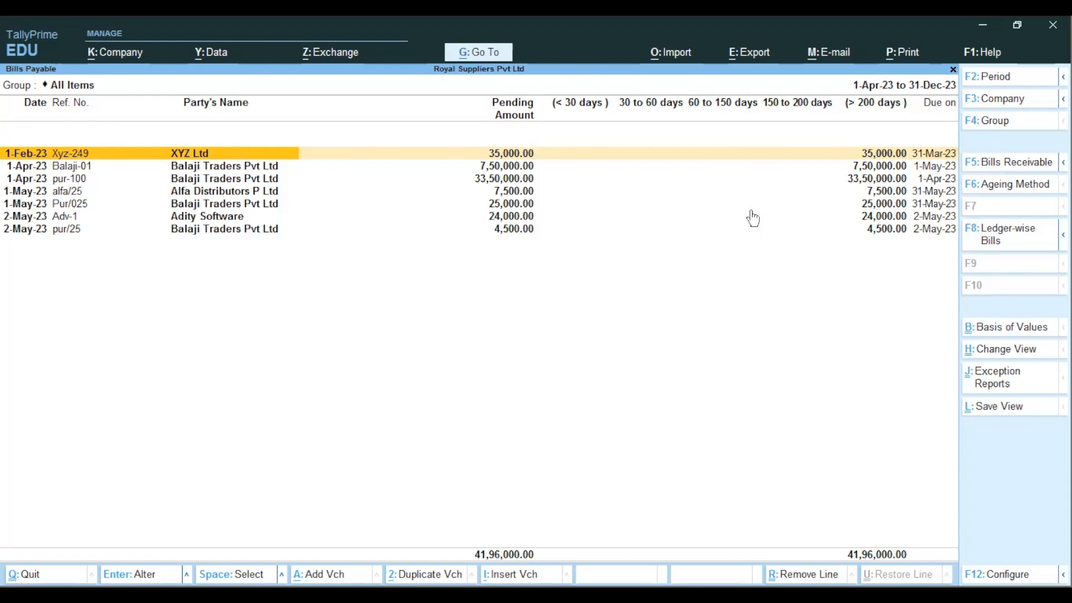
Close the payables ageing report and return to the Gateway of Tally
key("Escape")
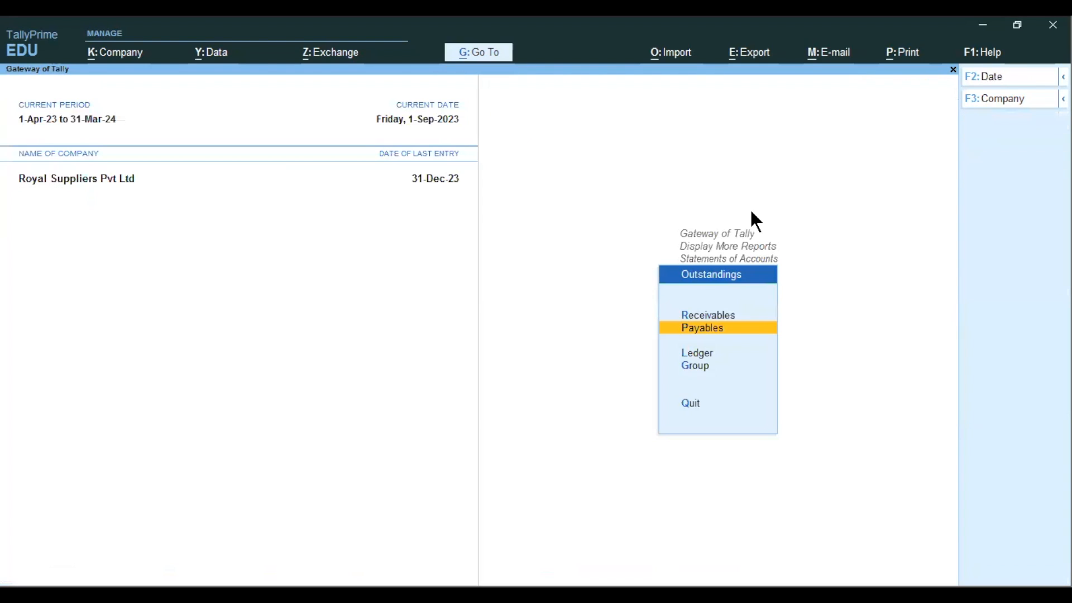
key("Escape")
key("Escape")
key("Escape")
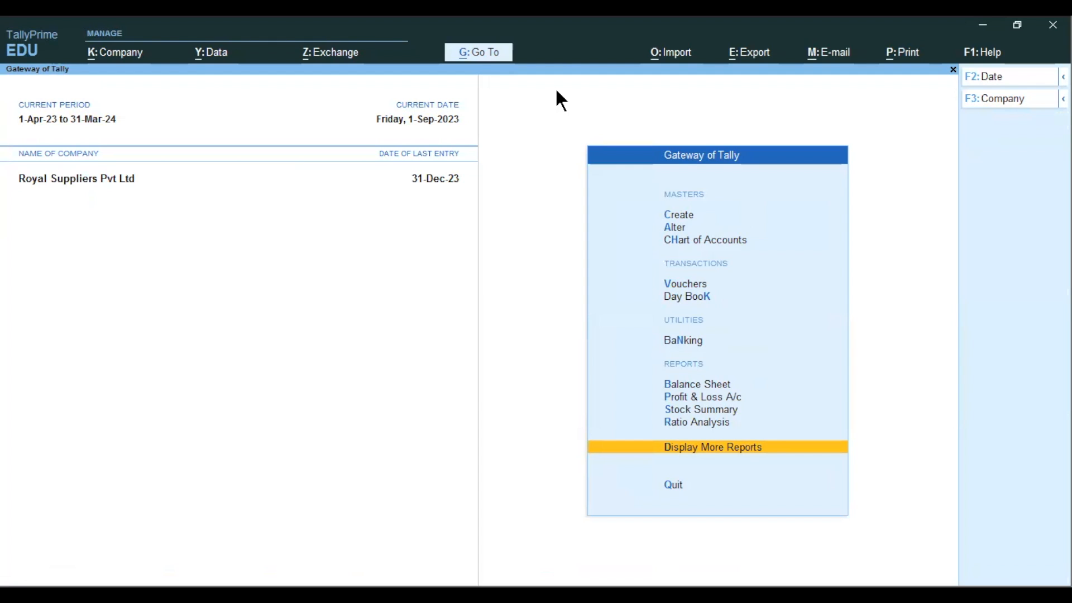
key("alt+Tab")
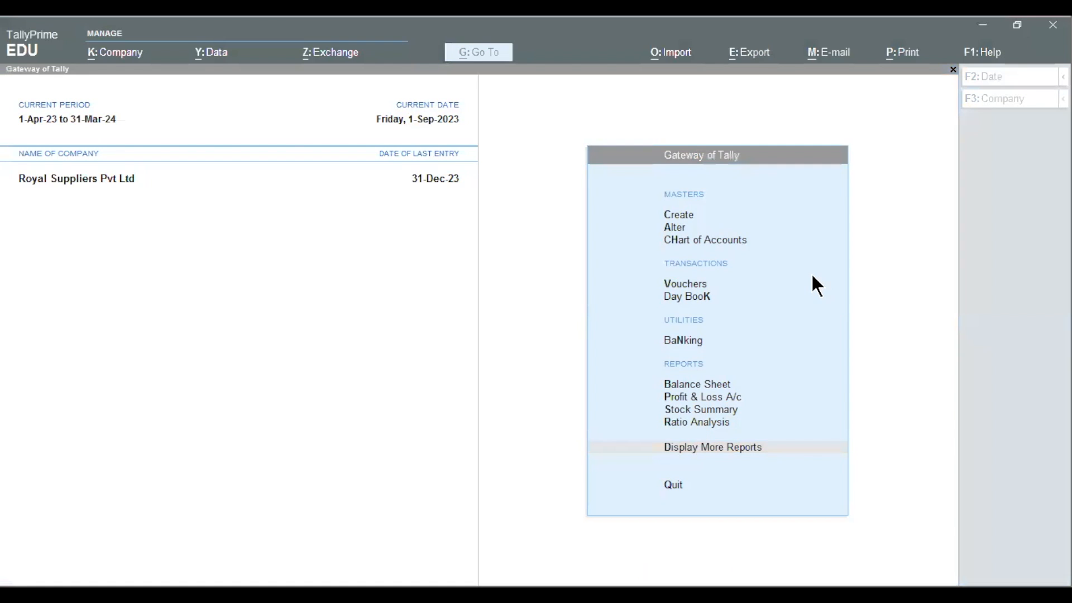